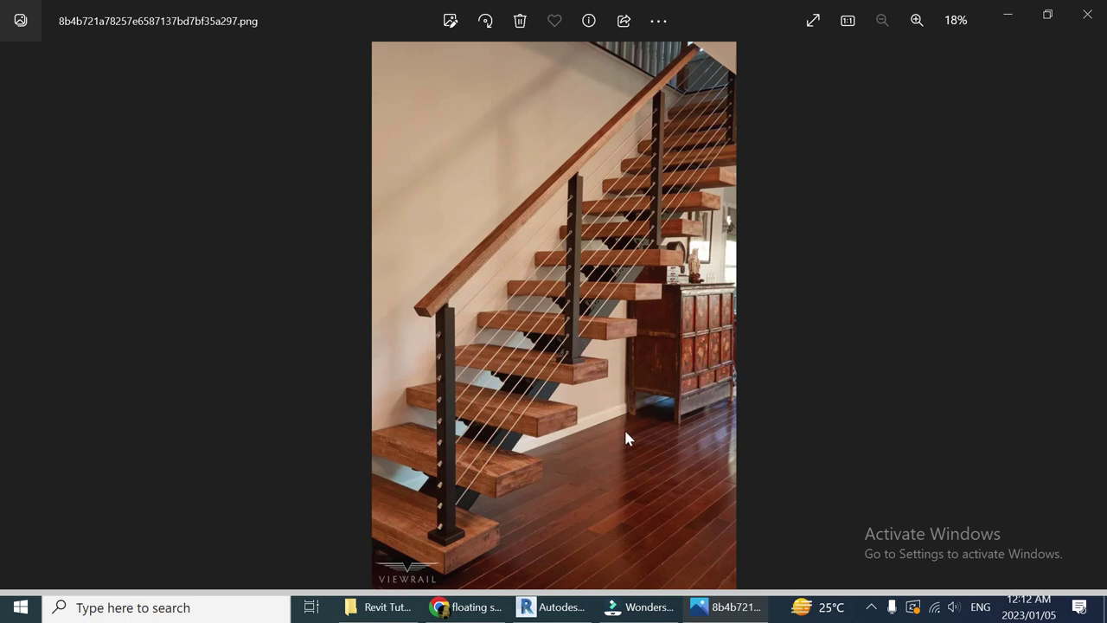
Switch to Revit and create a new project from the Imperial-Architectural Template.
left_click(551, 606)
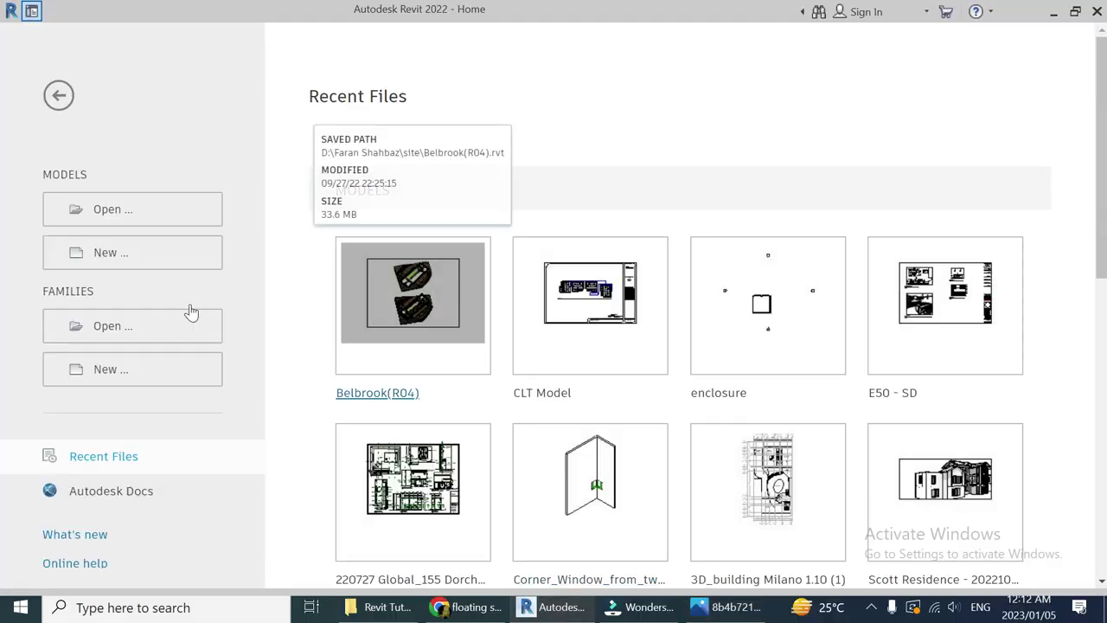
left_click(153, 250)
left_click(467, 266)
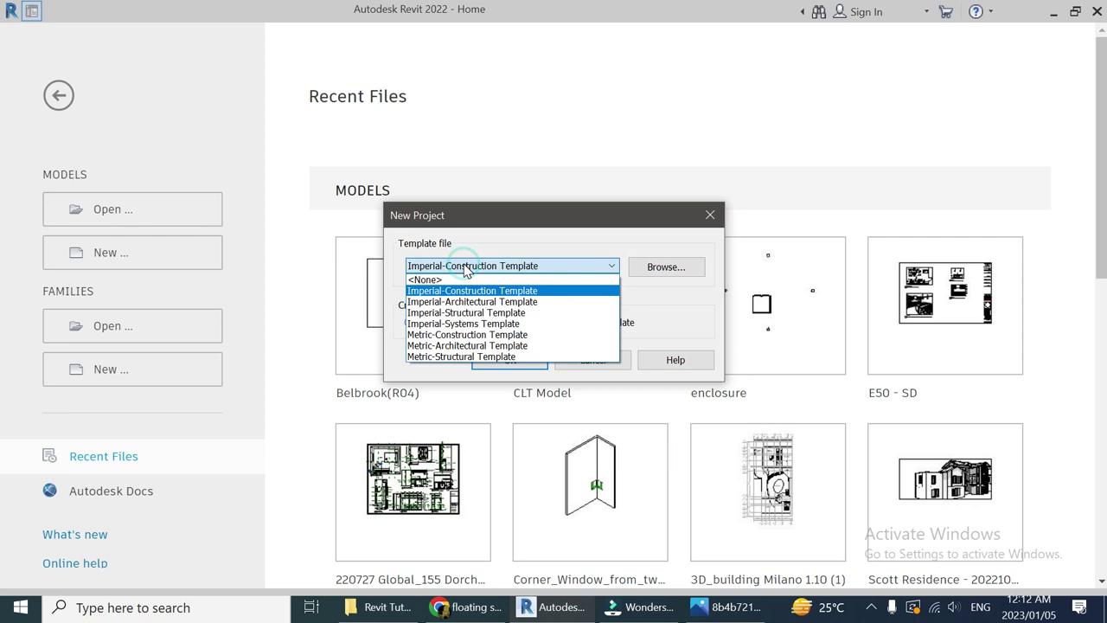
left_click(466, 299)
left_click(509, 360)
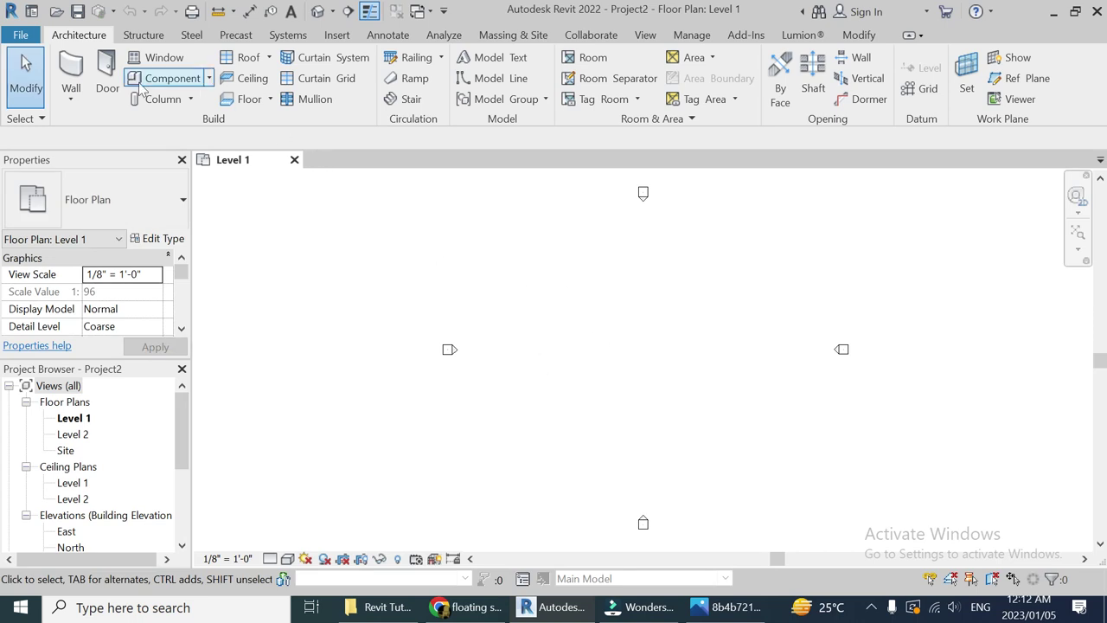
Draw a straight horizontal Generic - 8" wall on Level 1, with its height set up to Level 2, between the elevation markers.
left_click(72, 76)
scroll(602, 339, "up", 3)
left_click(202, 138)
left_click(211, 170)
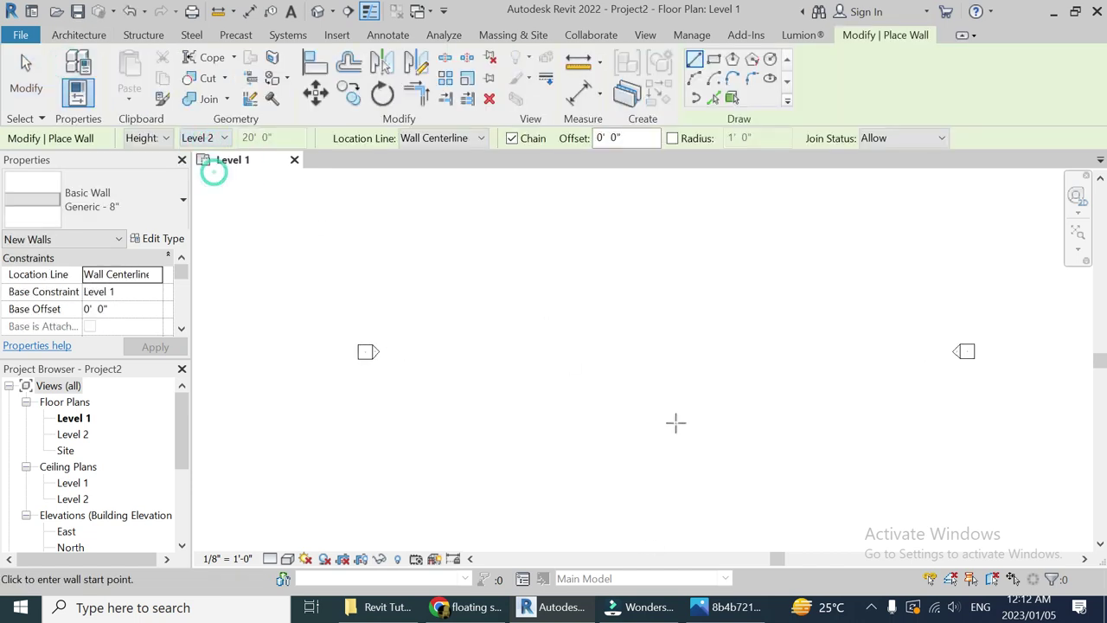
left_click(556, 322)
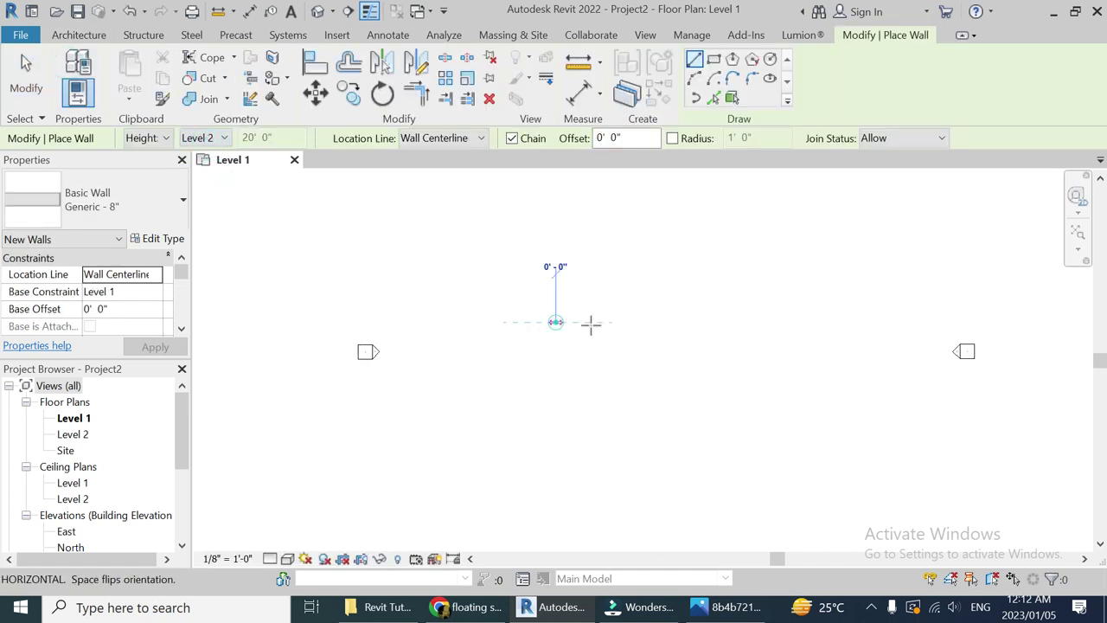
left_click(656, 322)
key("Escape")
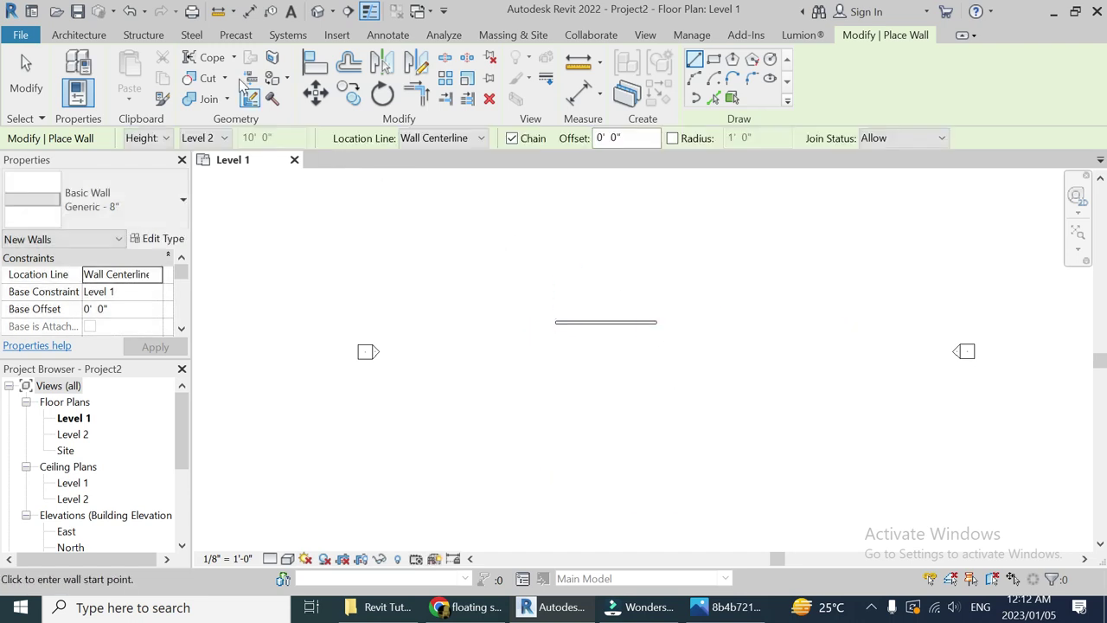
Start a new stair on Level 1 and check the floating staircase reference photo.
left_click(82, 35)
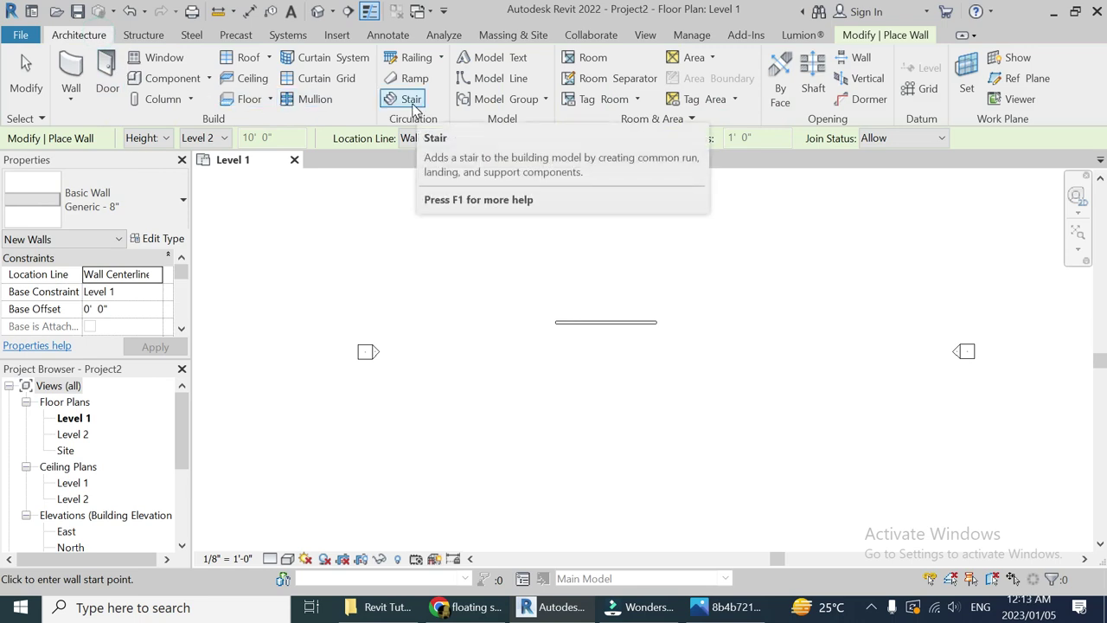
left_click(413, 107)
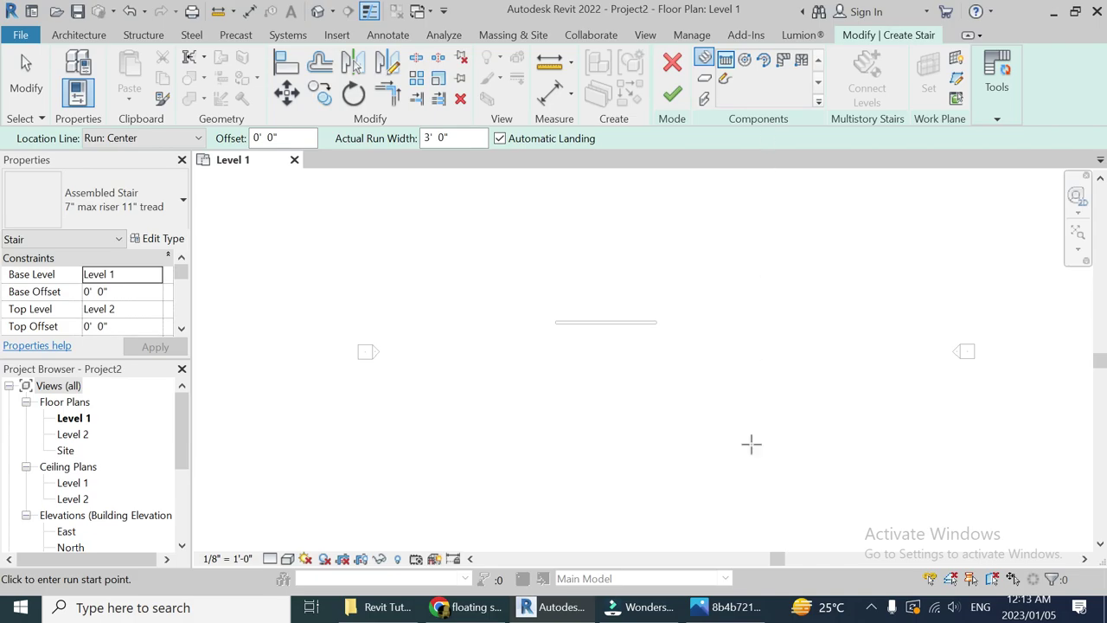
left_click(715, 609)
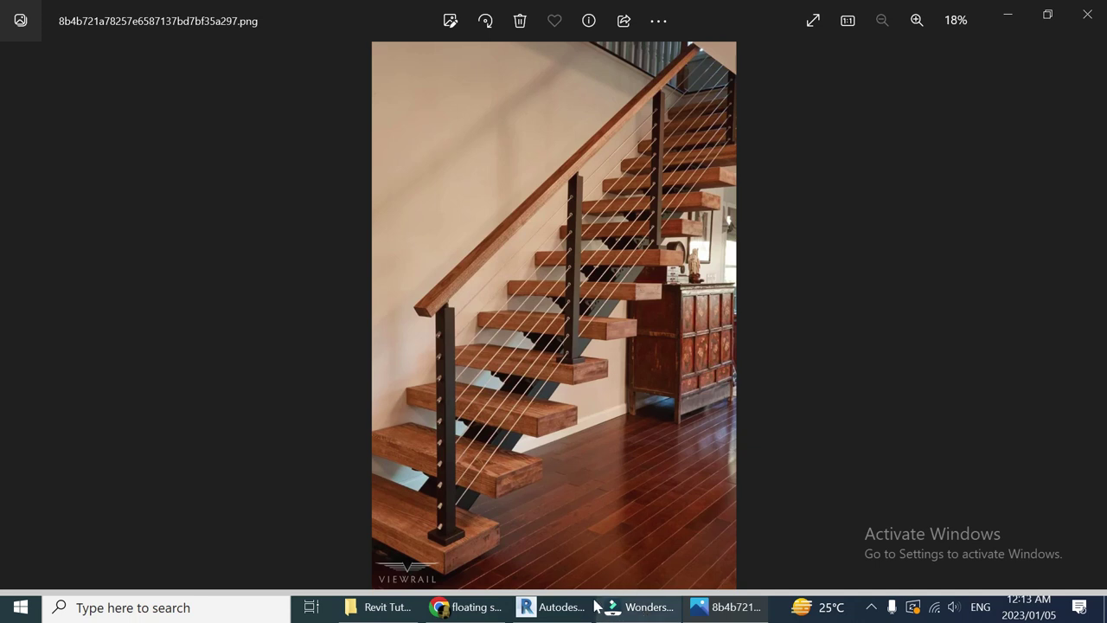
left_click(553, 607)
scroll(597, 324, "up", 5)
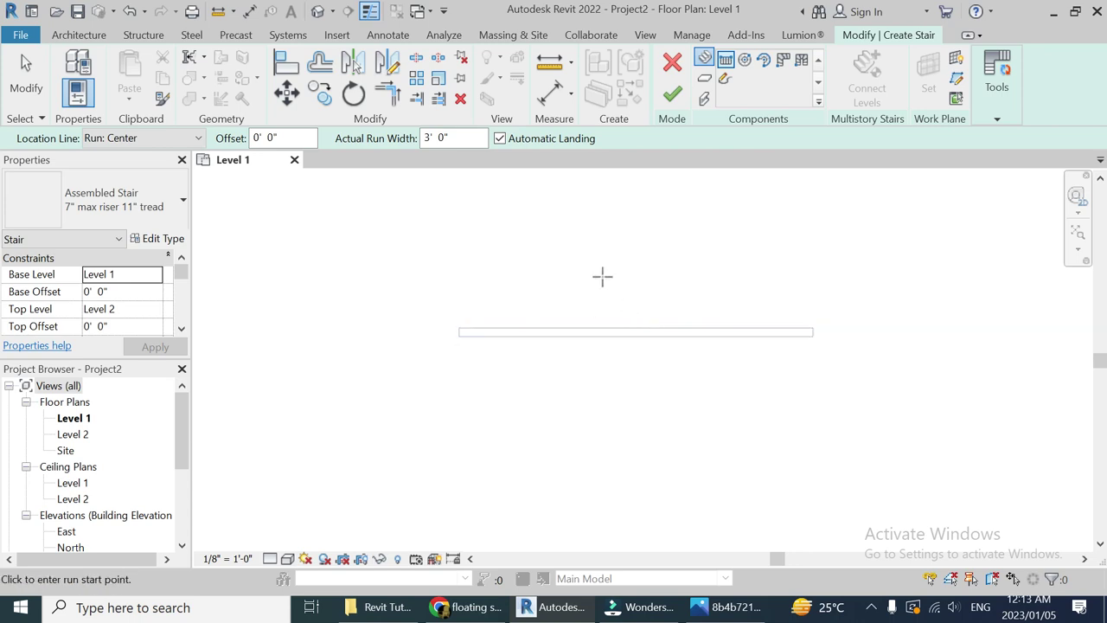
Duplicate the Assembled Stair type 7" max riser 11" tread under the name Floating Stairs.
left_click(160, 240)
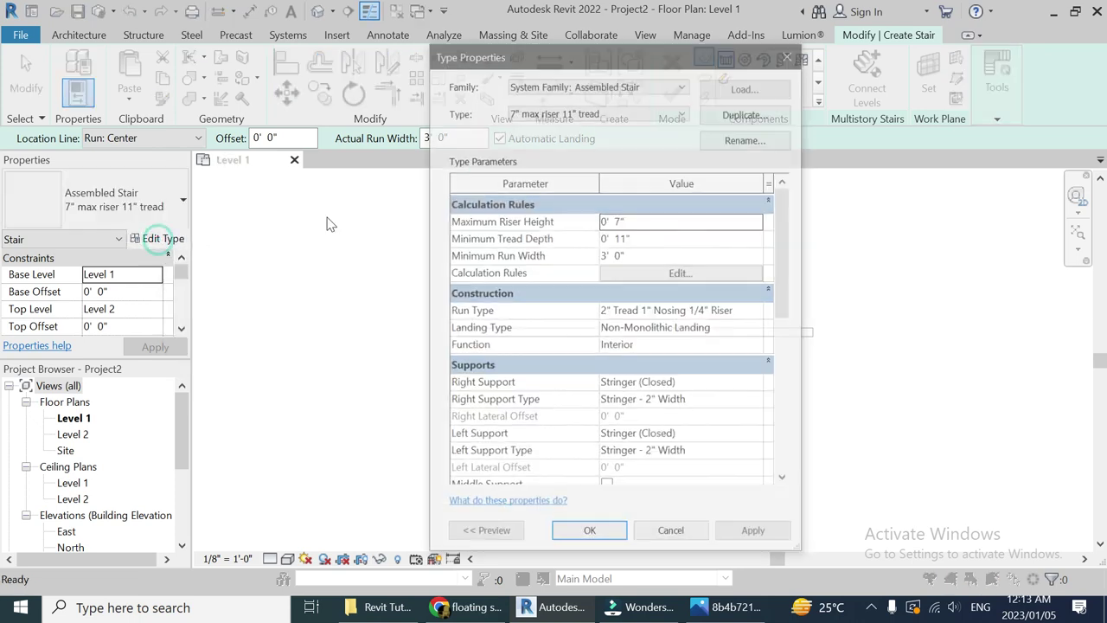
left_click(547, 84)
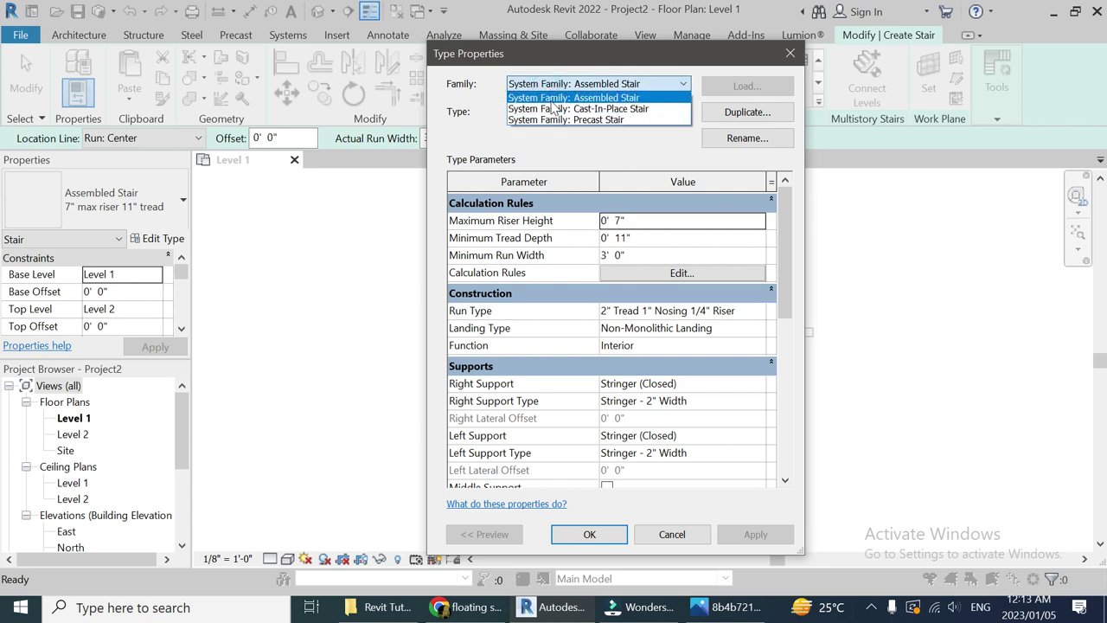
left_click(558, 98)
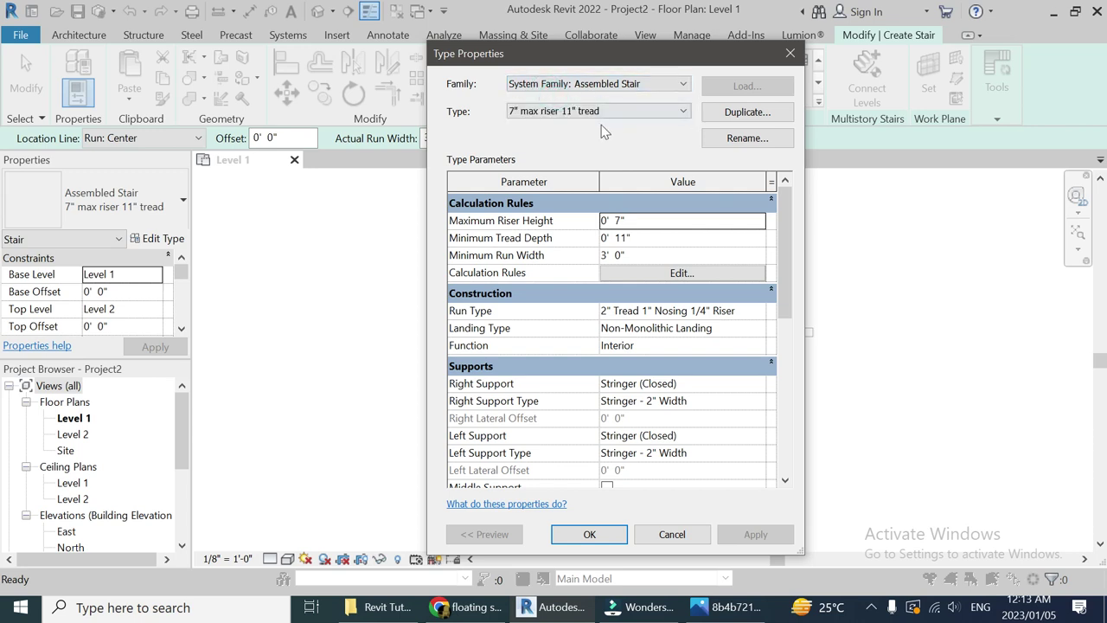
left_click(619, 86)
left_click(614, 84)
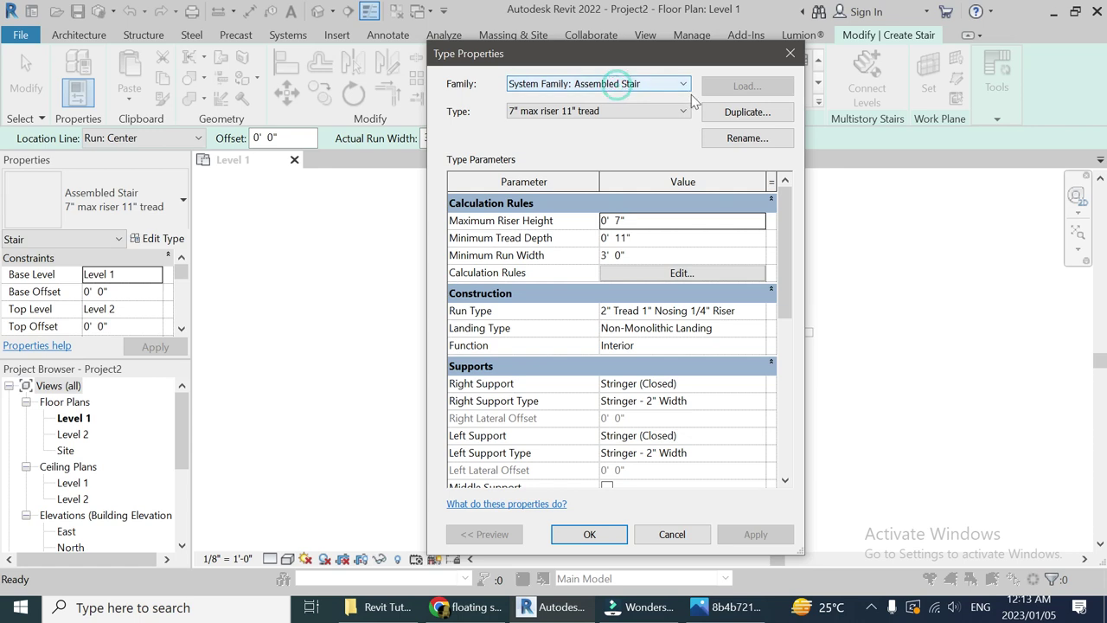
left_click(725, 116)
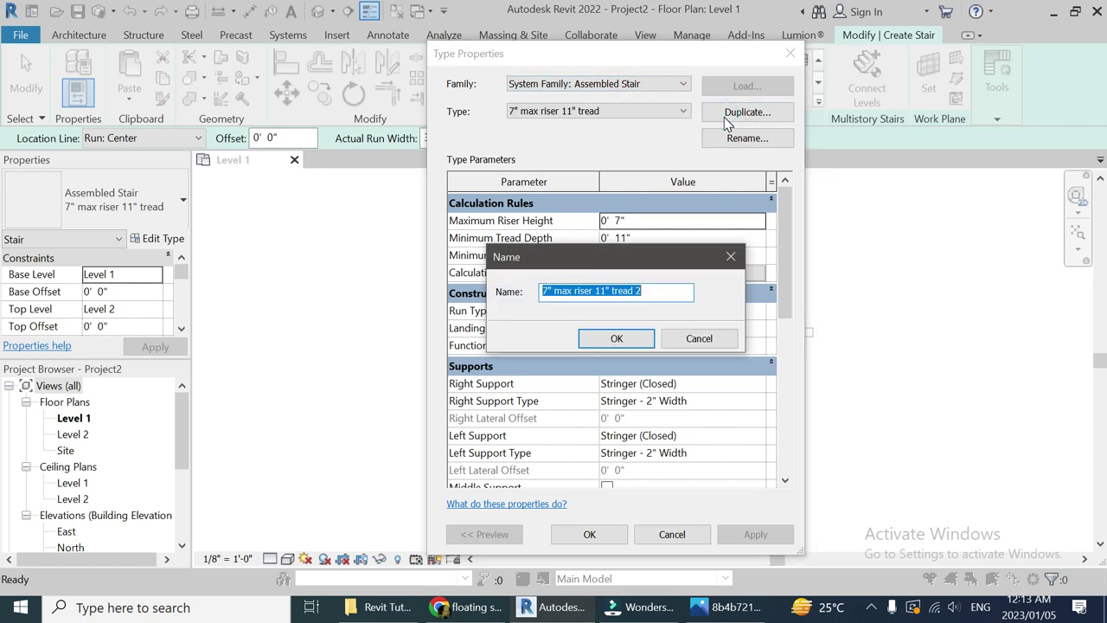
type("Floating Stairs")
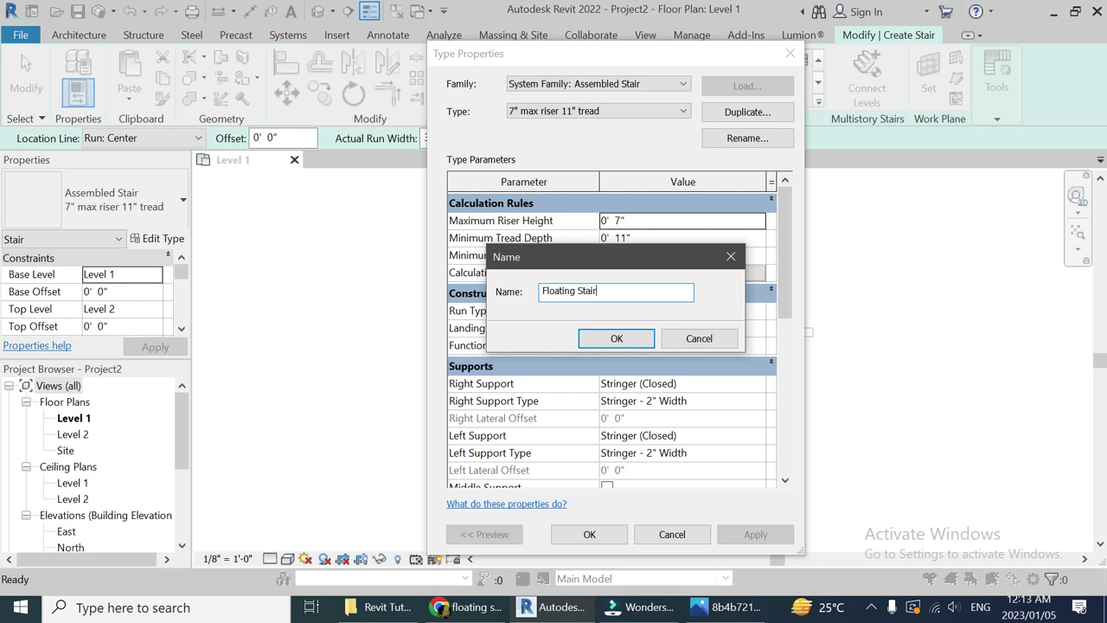
left_click(644, 338)
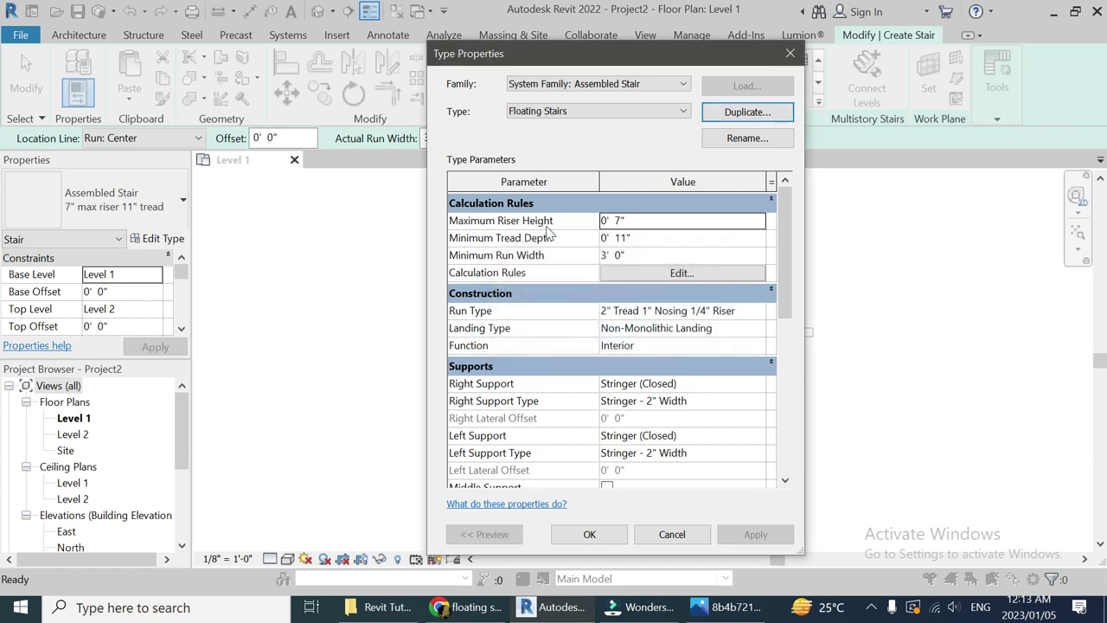
Set the minimum tread depth of the Floating Stairs type to 1' 0".
left_click(643, 240)
type("1")
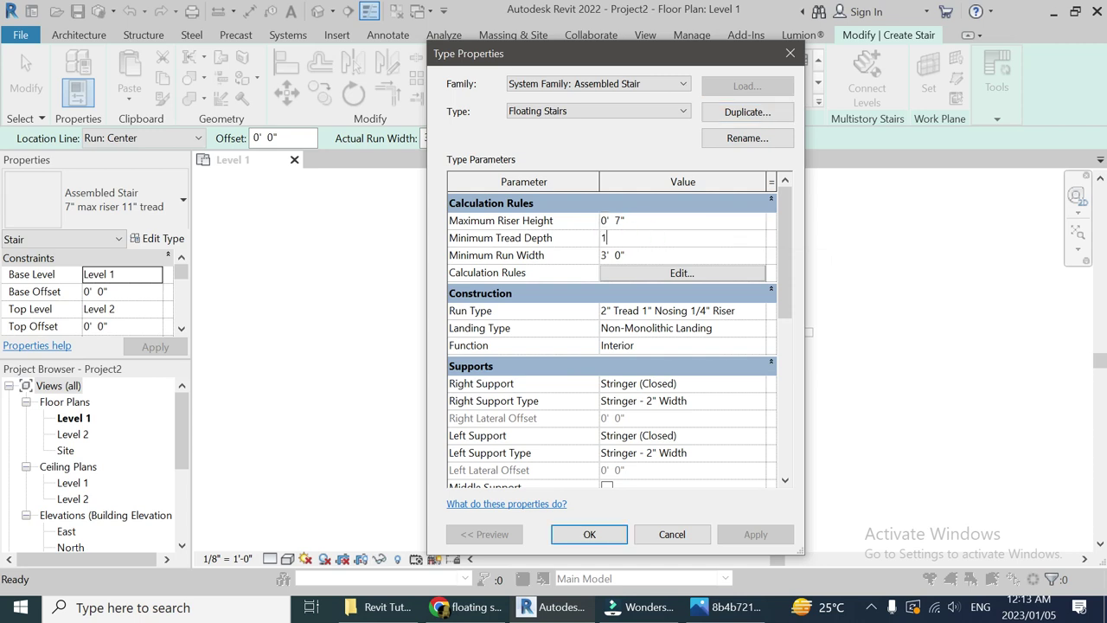
key("Return")
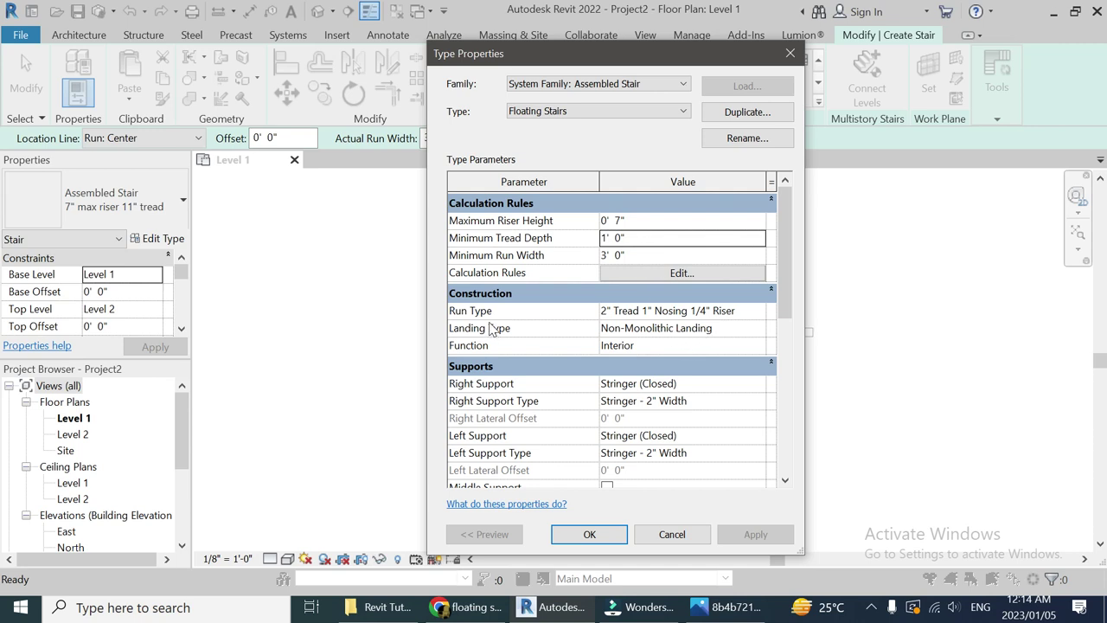
Open the type properties of the stair's run, check the reference photo, and turn off the risers.
left_click(761, 317)
left_click(761, 317)
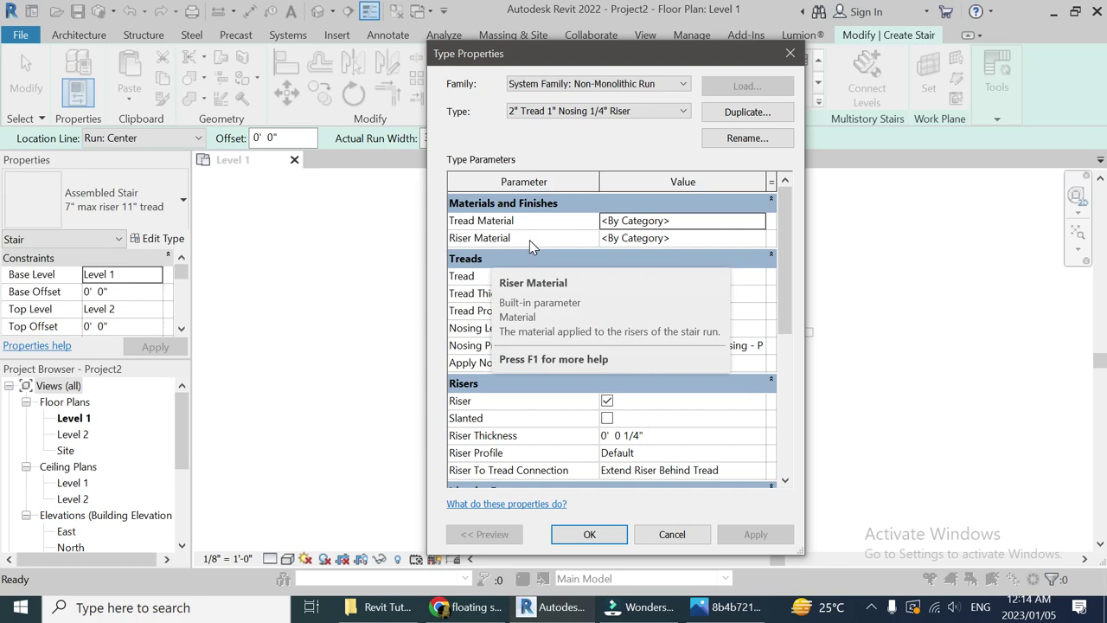
left_click(726, 608)
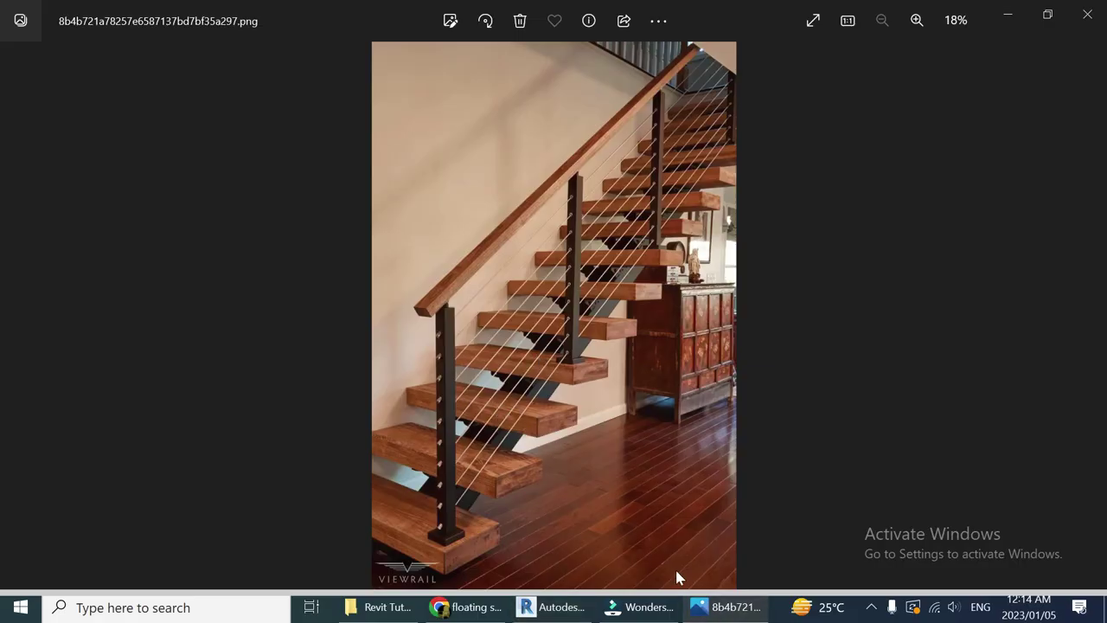
left_click(553, 607)
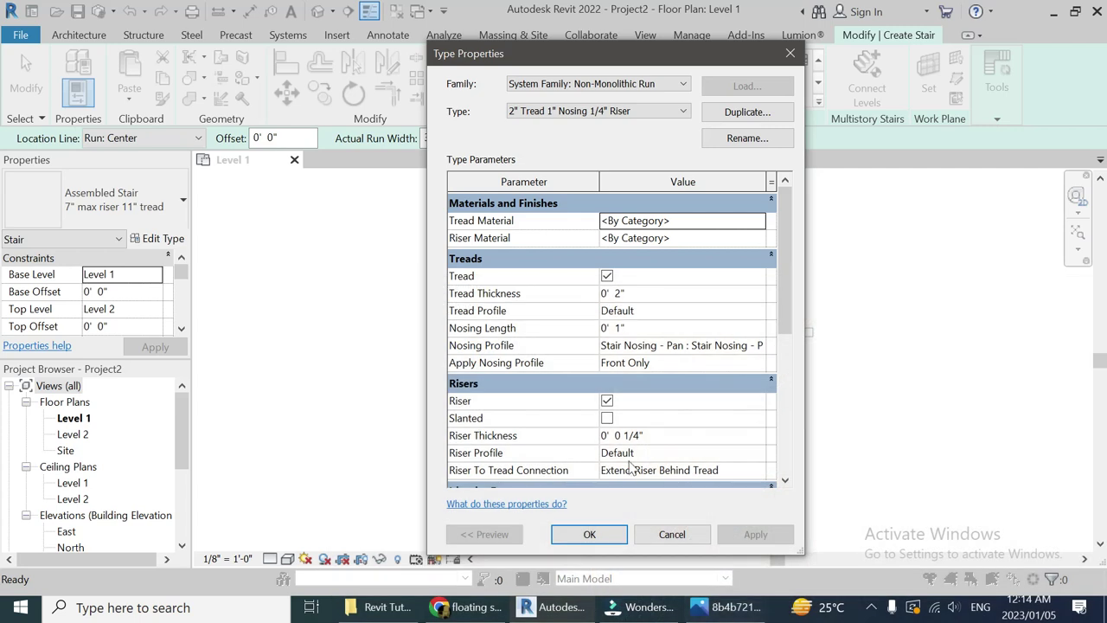
left_click(606, 401)
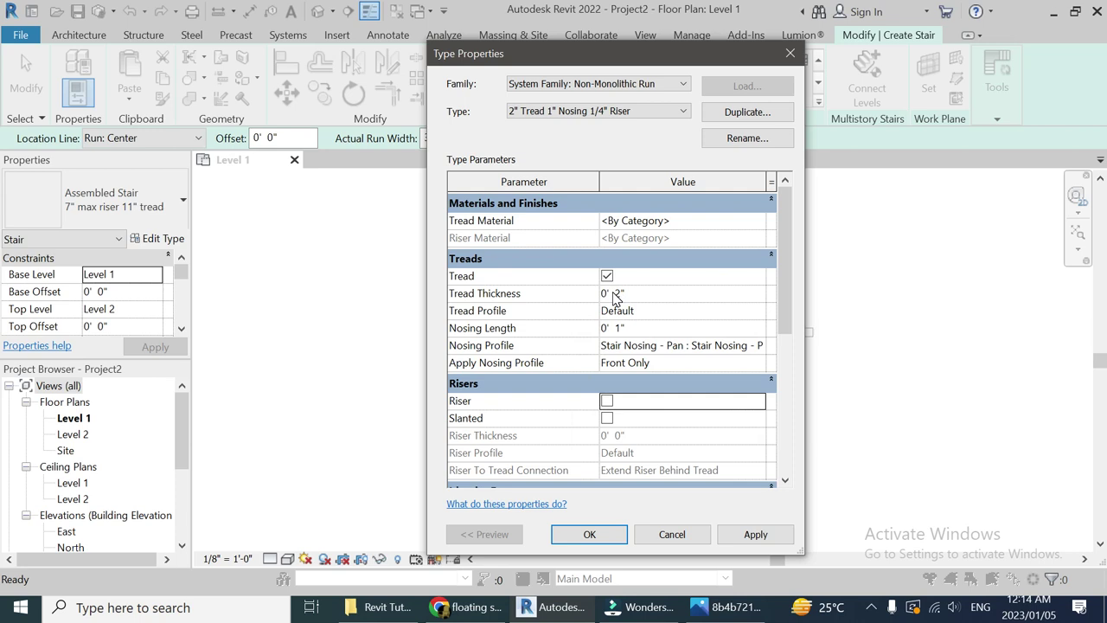
Inspect the treads in the reference photo up close and set the run's tread thickness to 4".
left_click(726, 607)
double_click(636, 358)
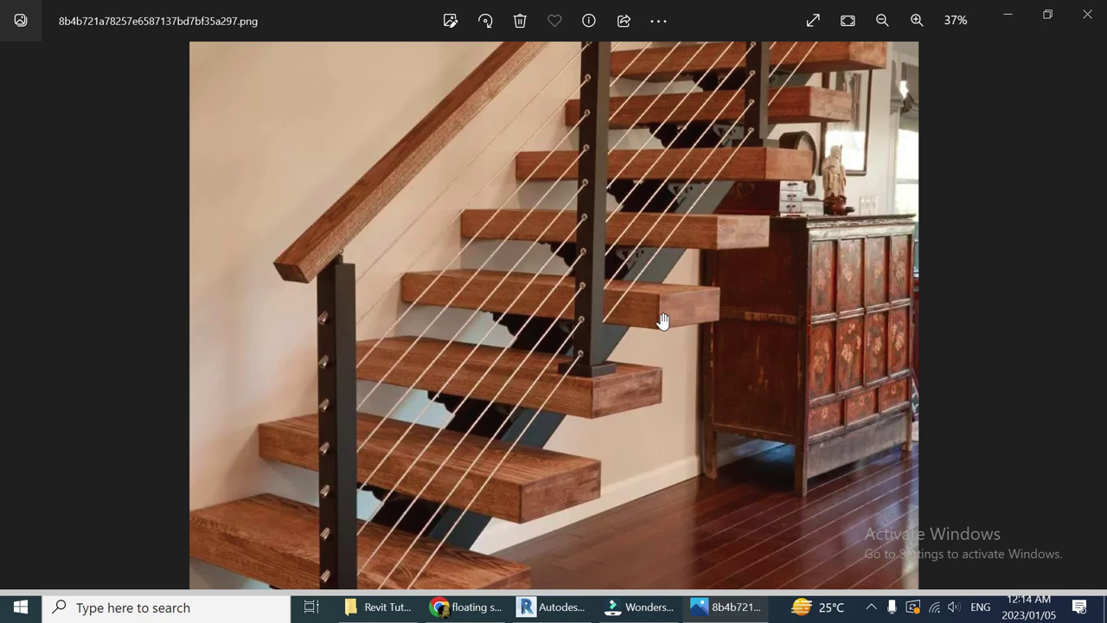
scroll(663, 320, "down", 2)
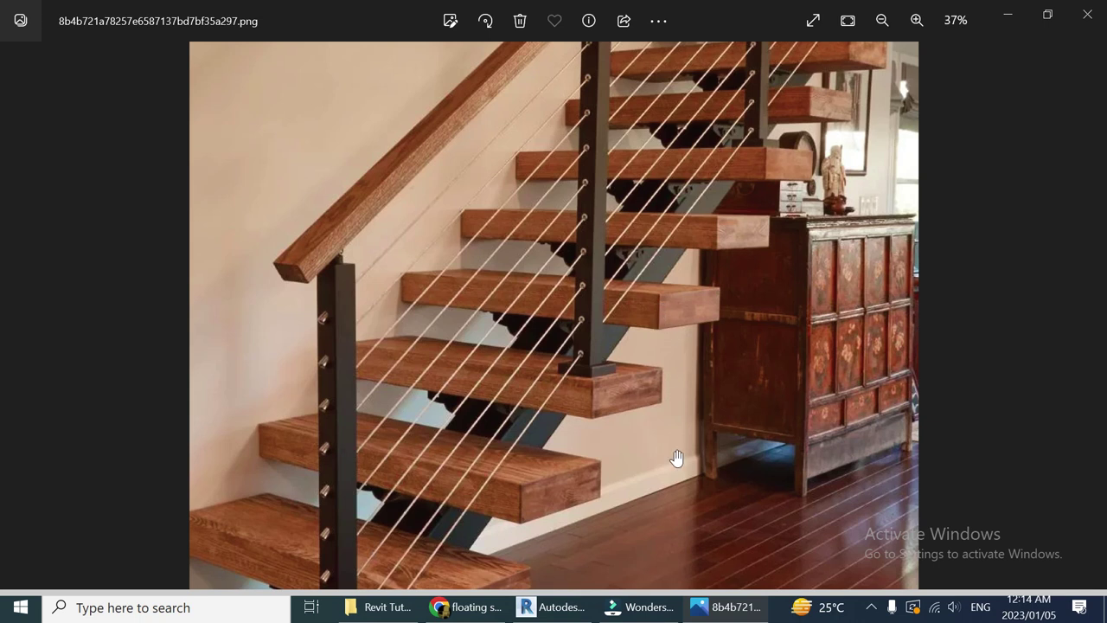
left_click(725, 607)
left_click(647, 293)
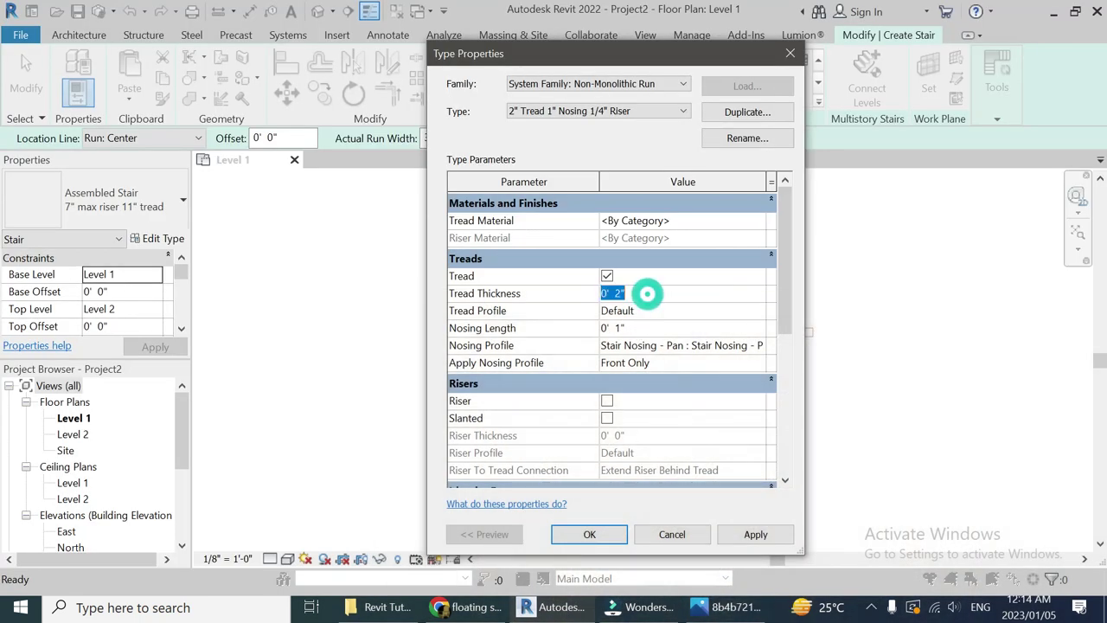
type("4")
key("Return")
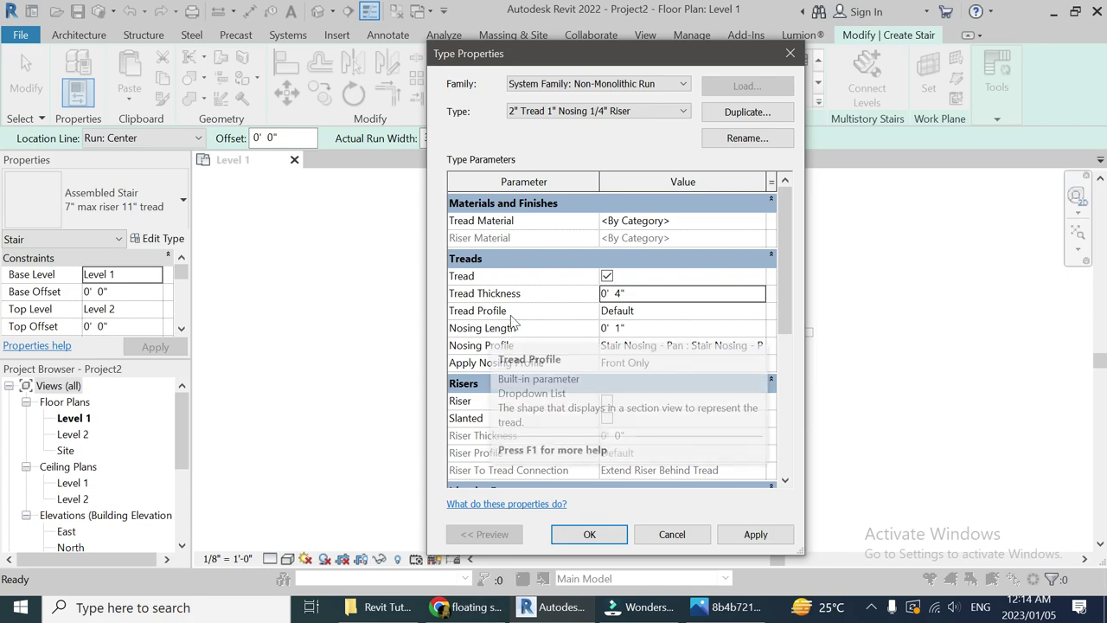
Compare the tread edges with the reference photo, set the run's nosing profile to Default and its nosing length to 0.
left_click(731, 607)
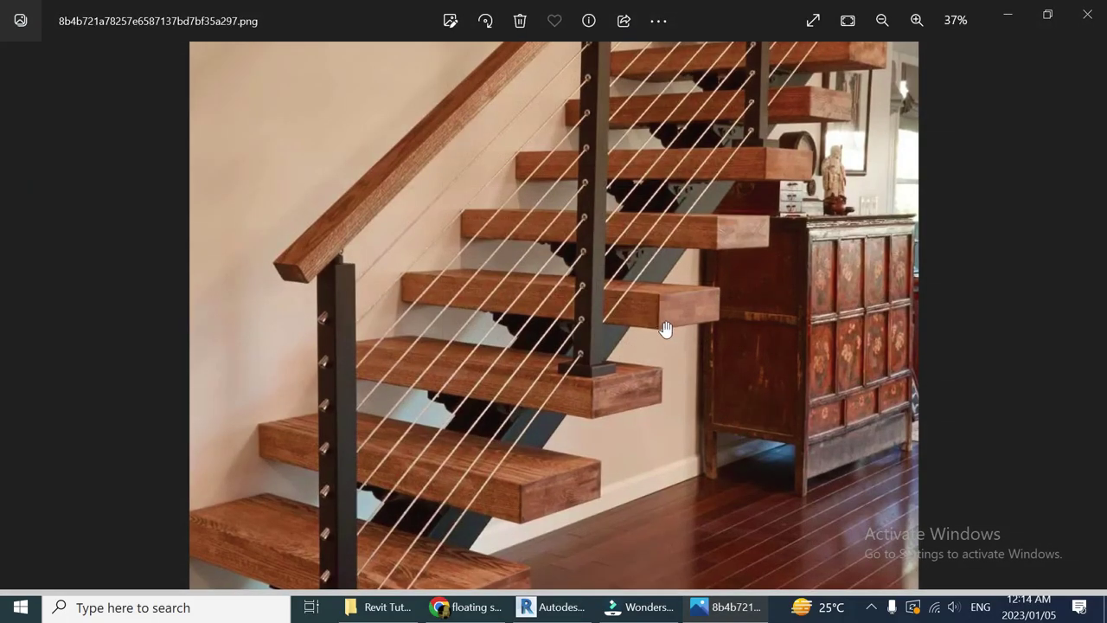
left_click(713, 609)
left_click(713, 609)
key("alt+Tab")
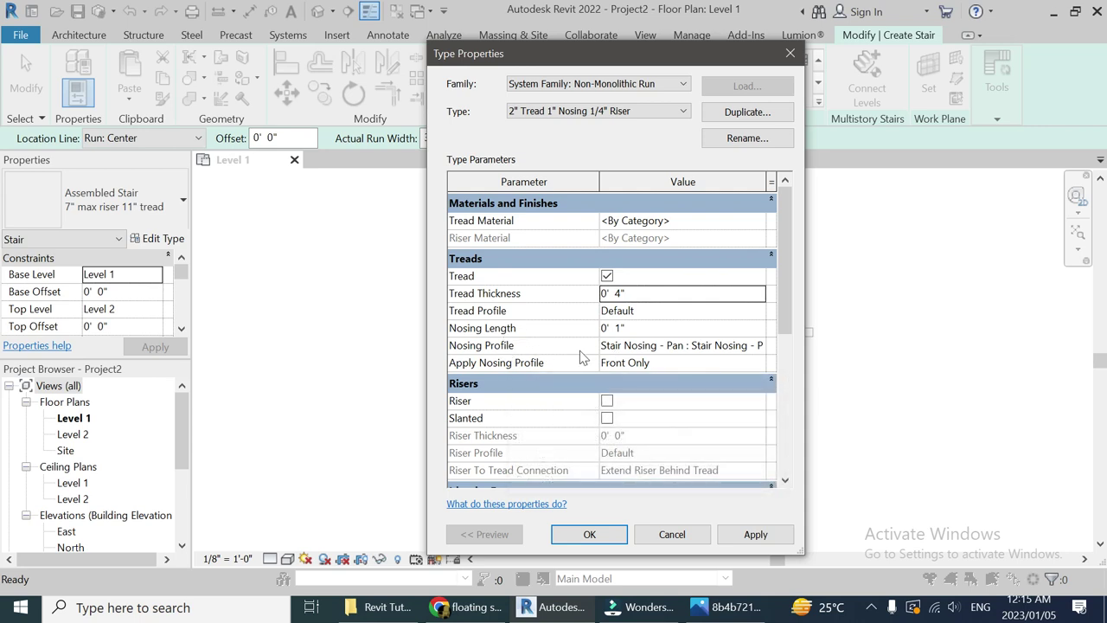
key("alt+Tab")
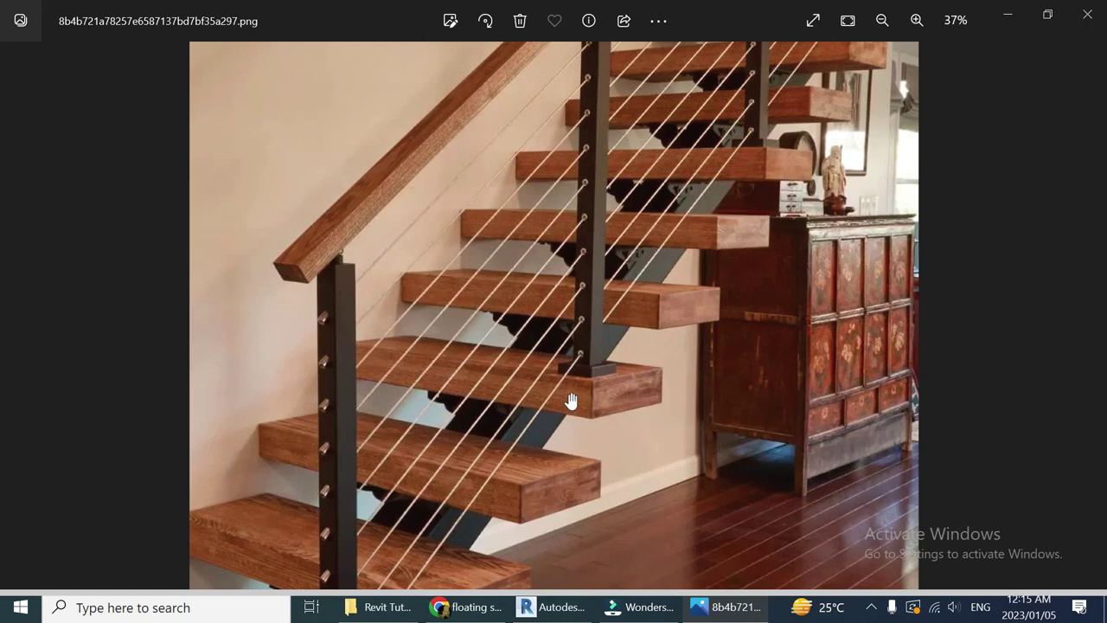
left_click(725, 607)
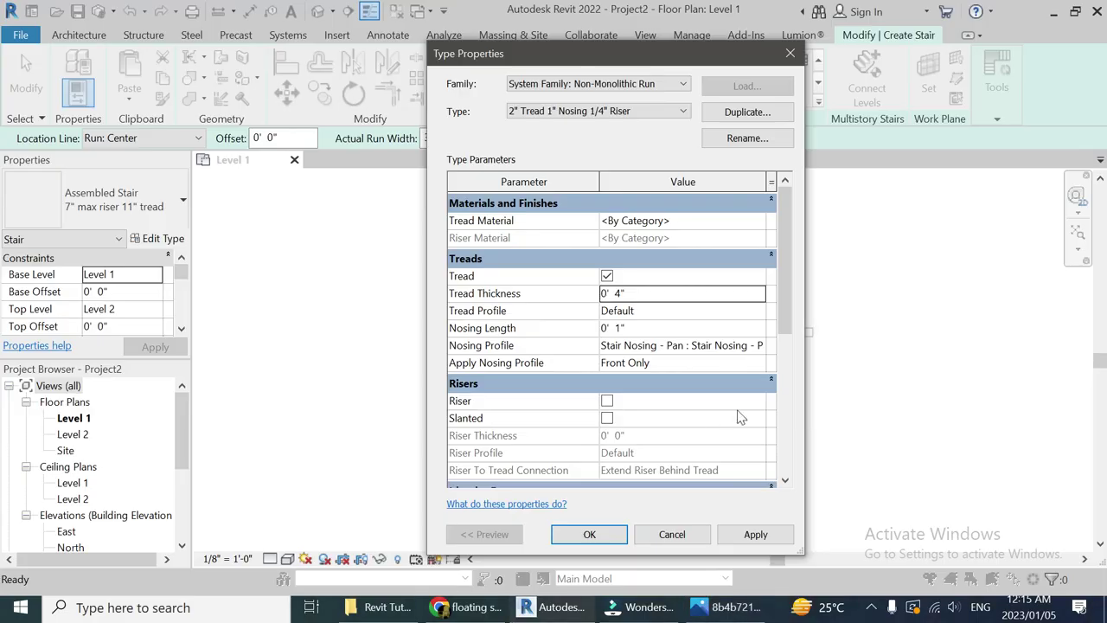
left_click(760, 347)
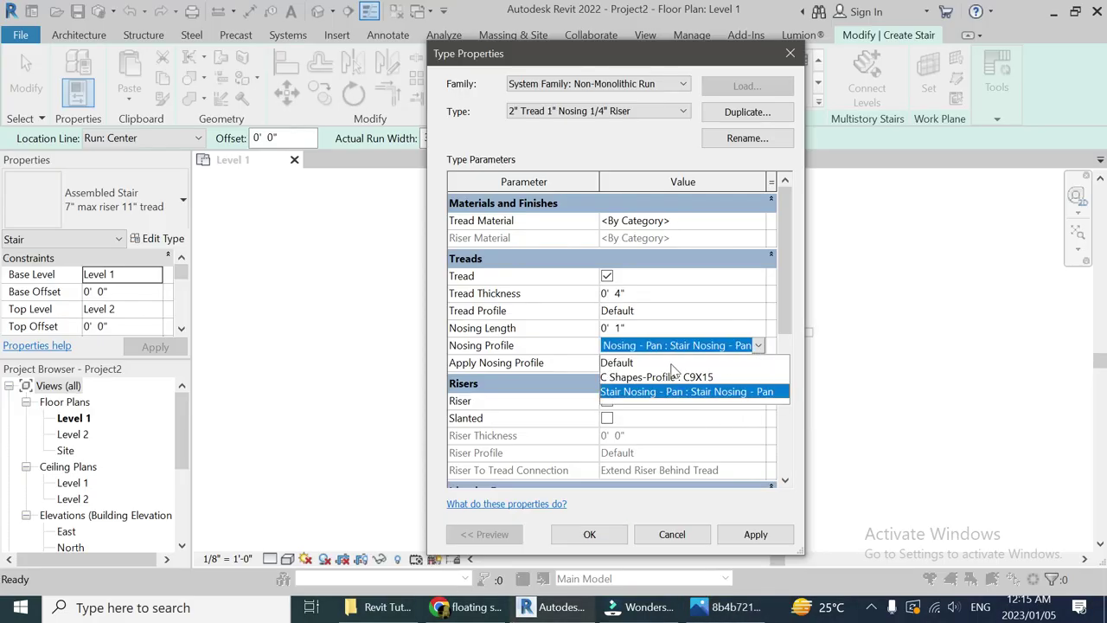
left_click(622, 363)
left_click(735, 328)
type("0")
key("Return")
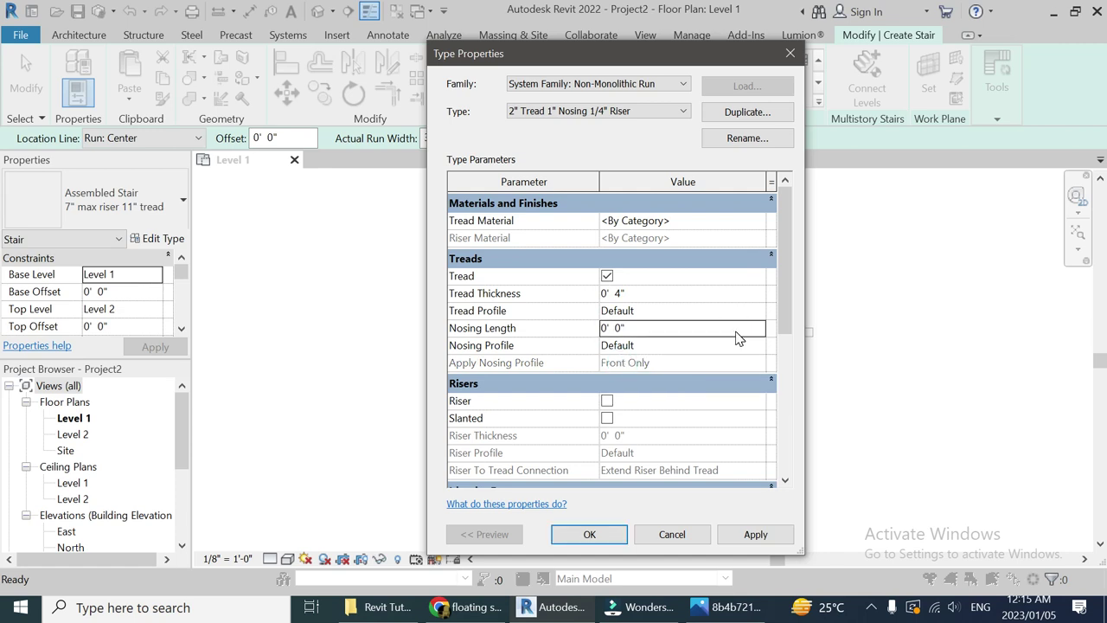
scroll(583, 413, "down", 4)
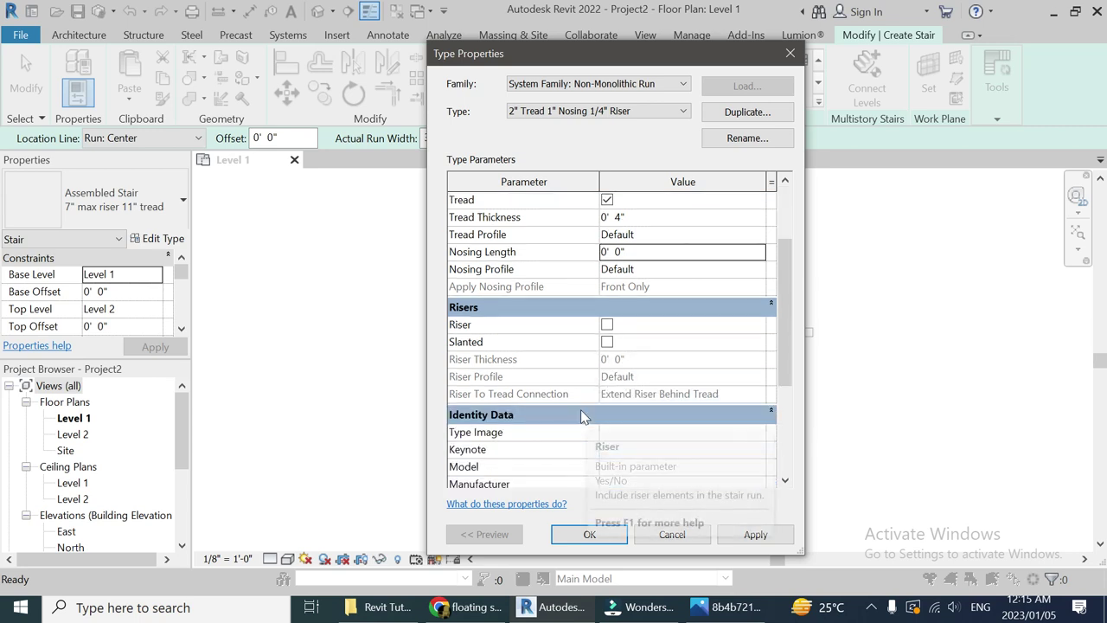
scroll(580, 418, "up", 5)
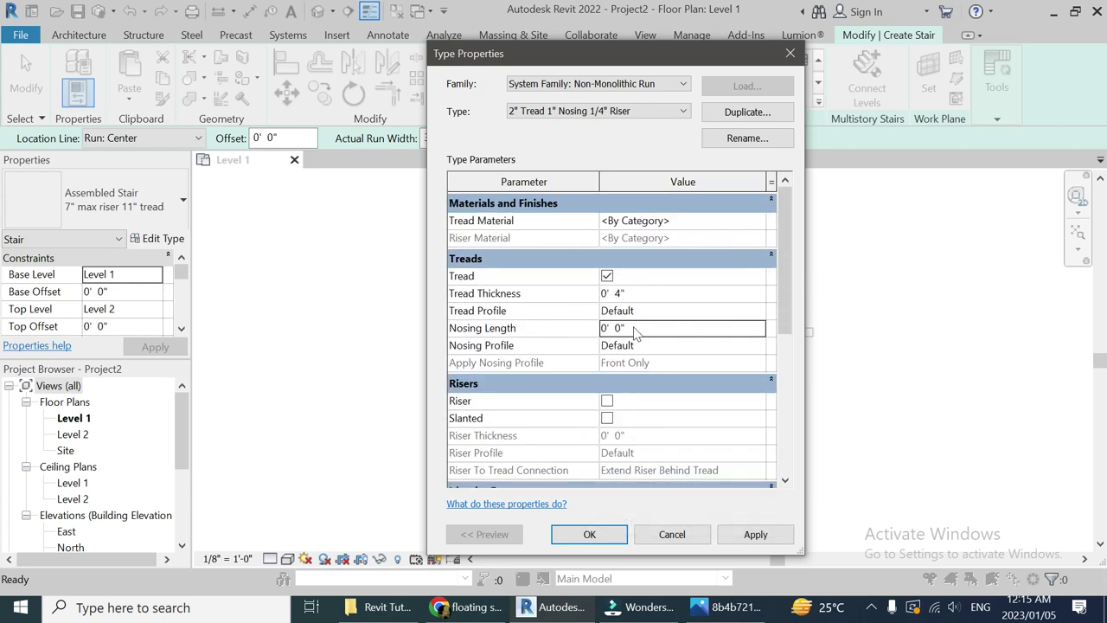
Set the run's tread material to Mahogany, adding it to the project from the wood materials in the library.
left_click(704, 221)
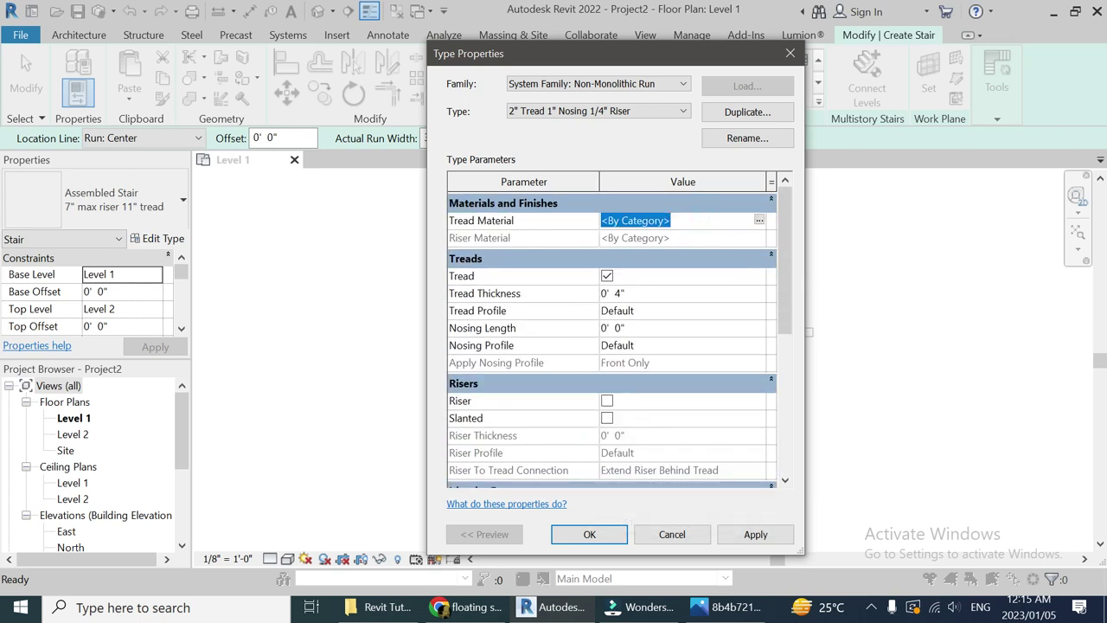
left_click(759, 221)
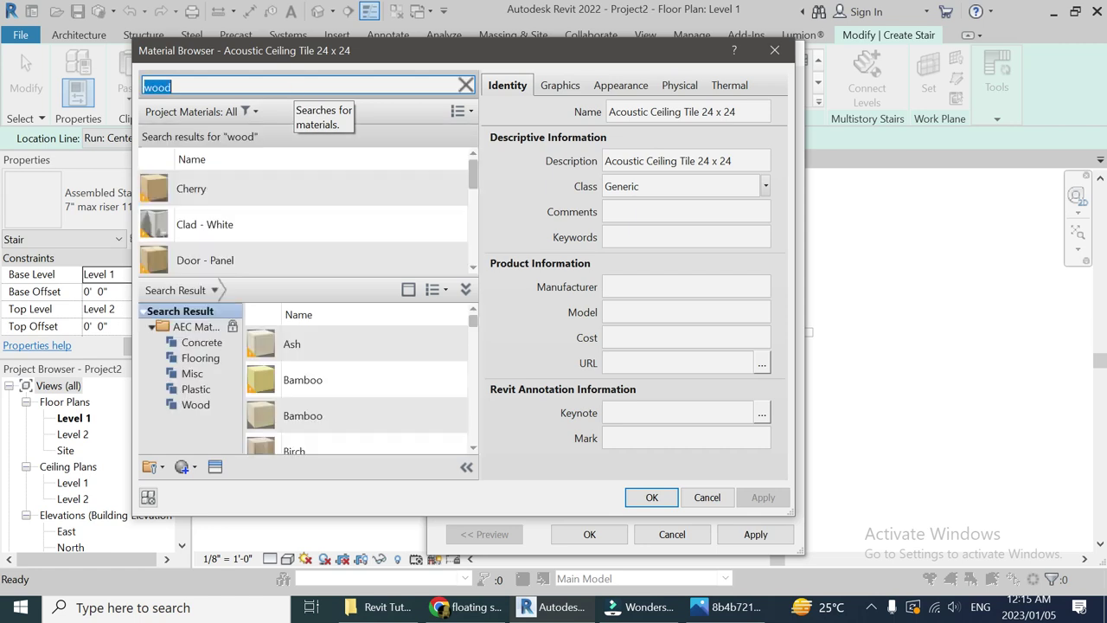
scroll(396, 366, "down", 5)
scroll(397, 366, "down", 5)
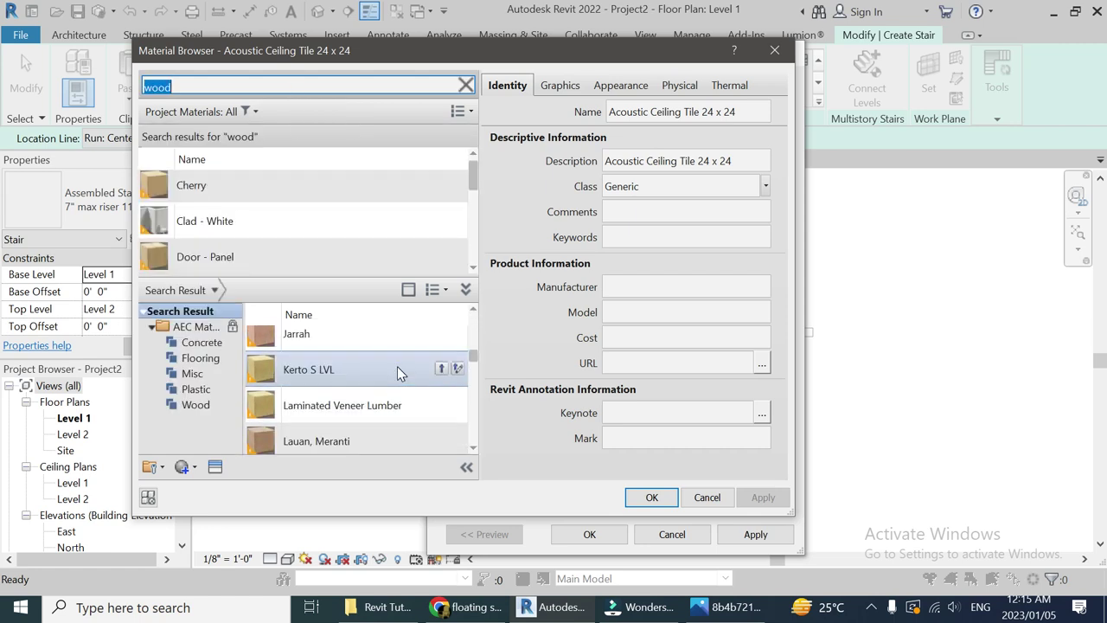
scroll(397, 368, "up", 1)
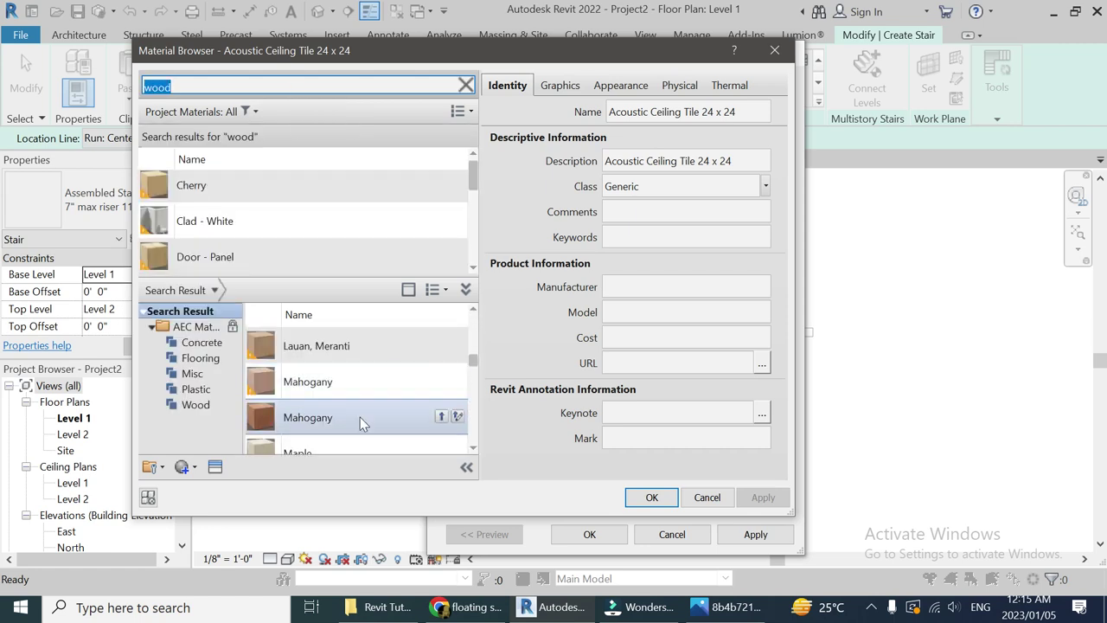
left_click(441, 416)
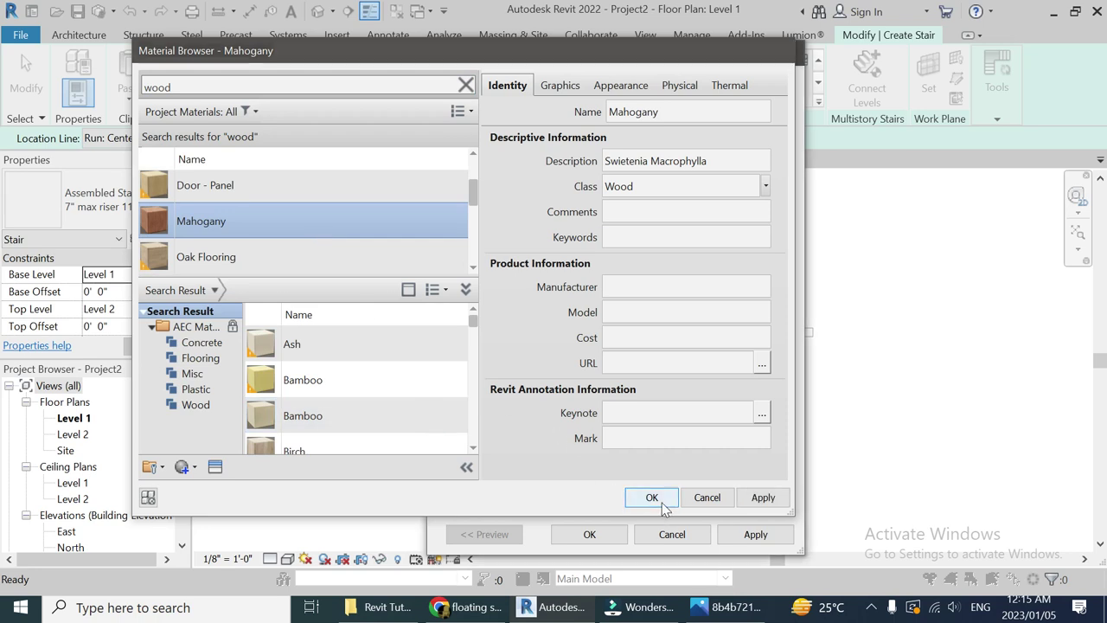
left_click(659, 497)
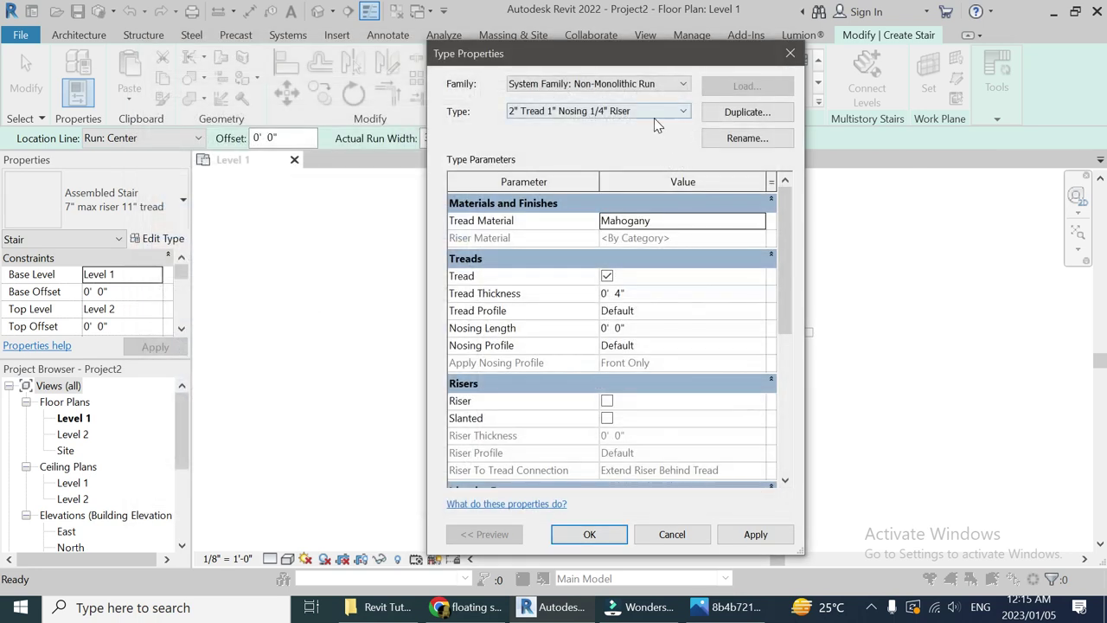
Duplicate the run type under the name 4" Tread and apply it as the stair's run type.
scroll(623, 476, "down", 1)
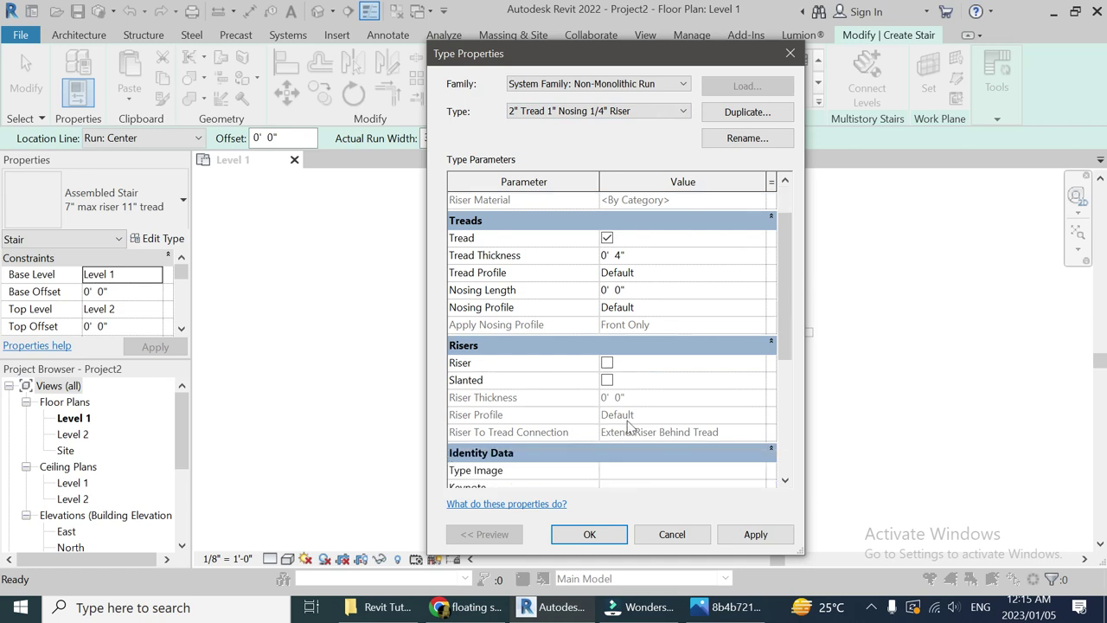
scroll(632, 381, "up", 1)
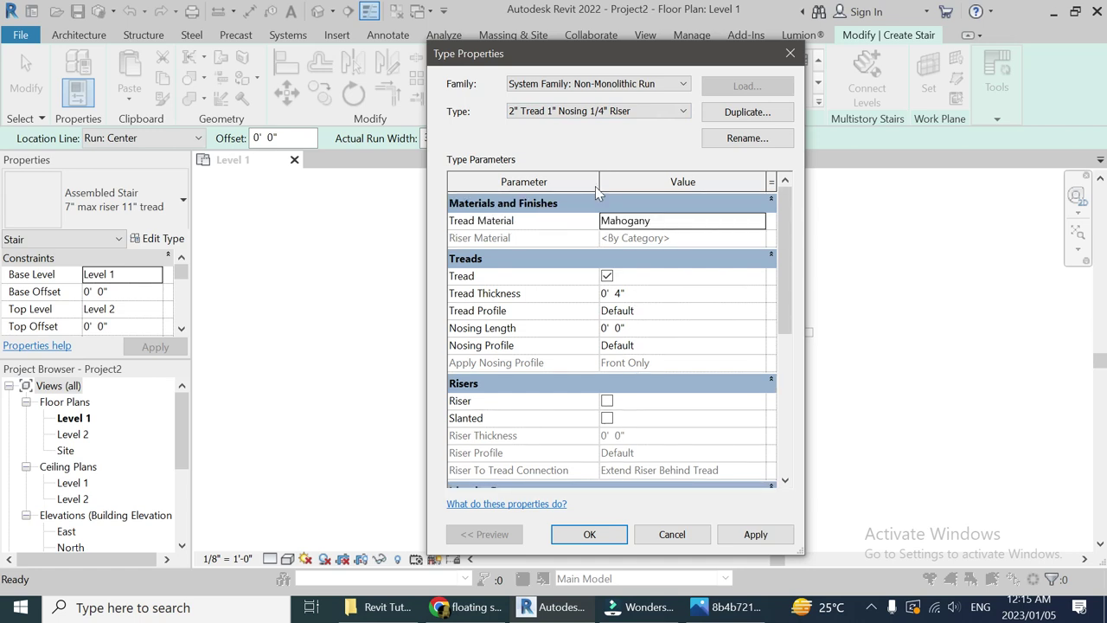
left_click(731, 115)
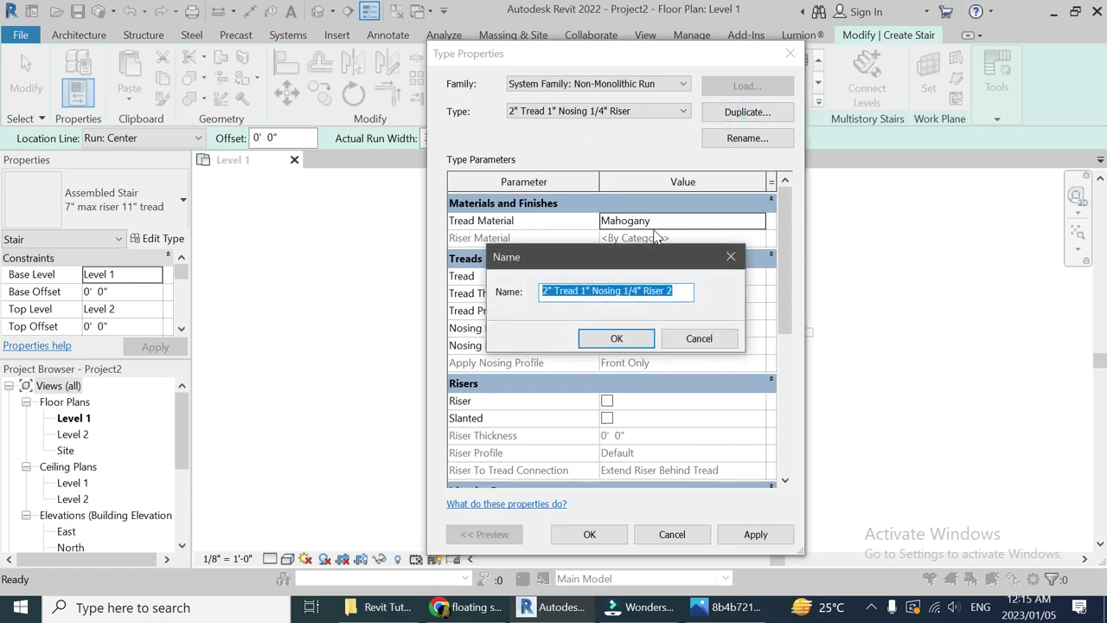
type("4\" Tread")
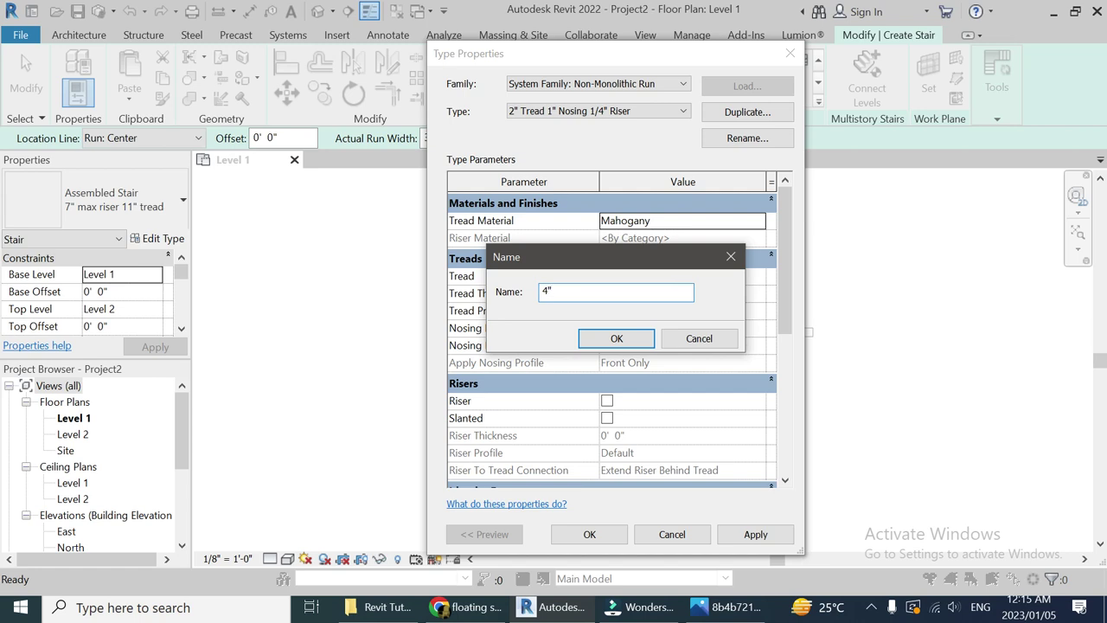
left_click(605, 338)
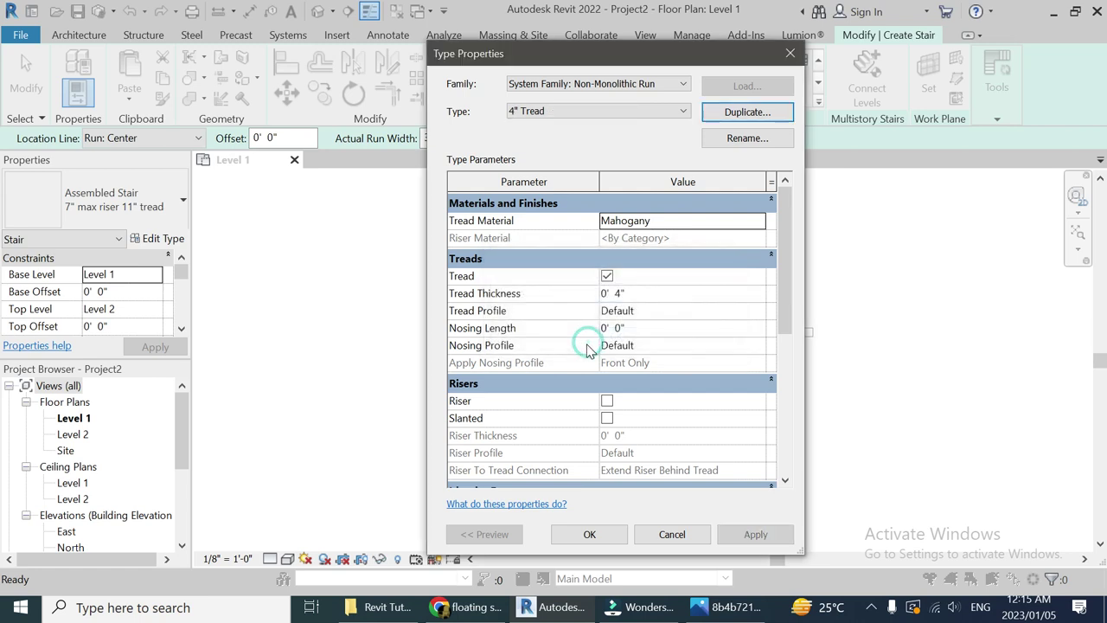
left_click(596, 535)
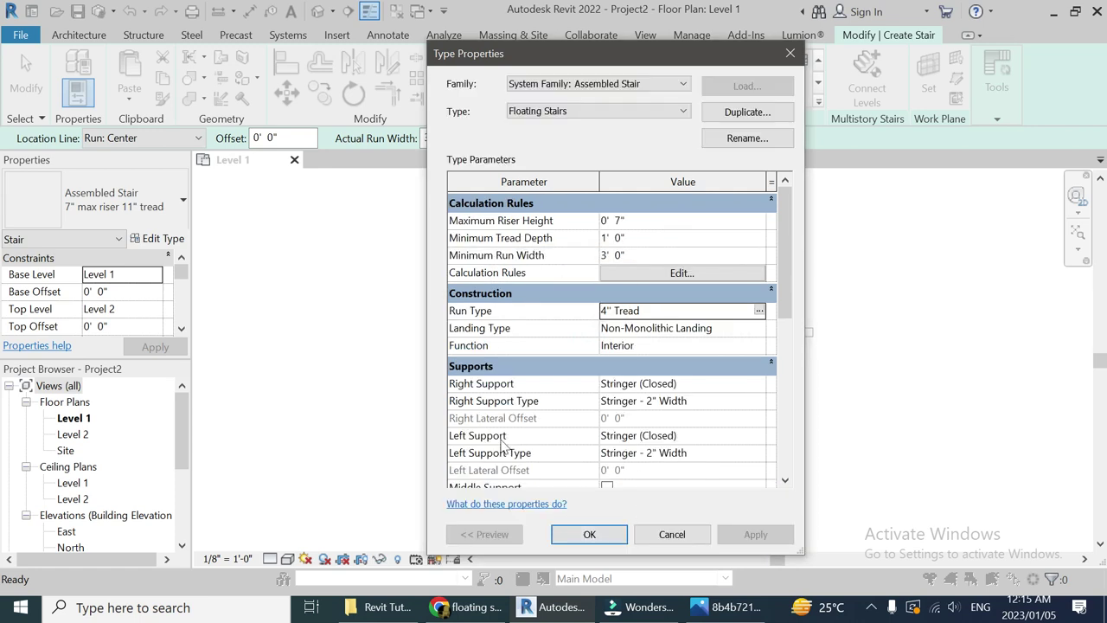
Set the right and left supports of the Floating Stairs type to None, checking against the reference photo.
scroll(529, 385, "down", 2)
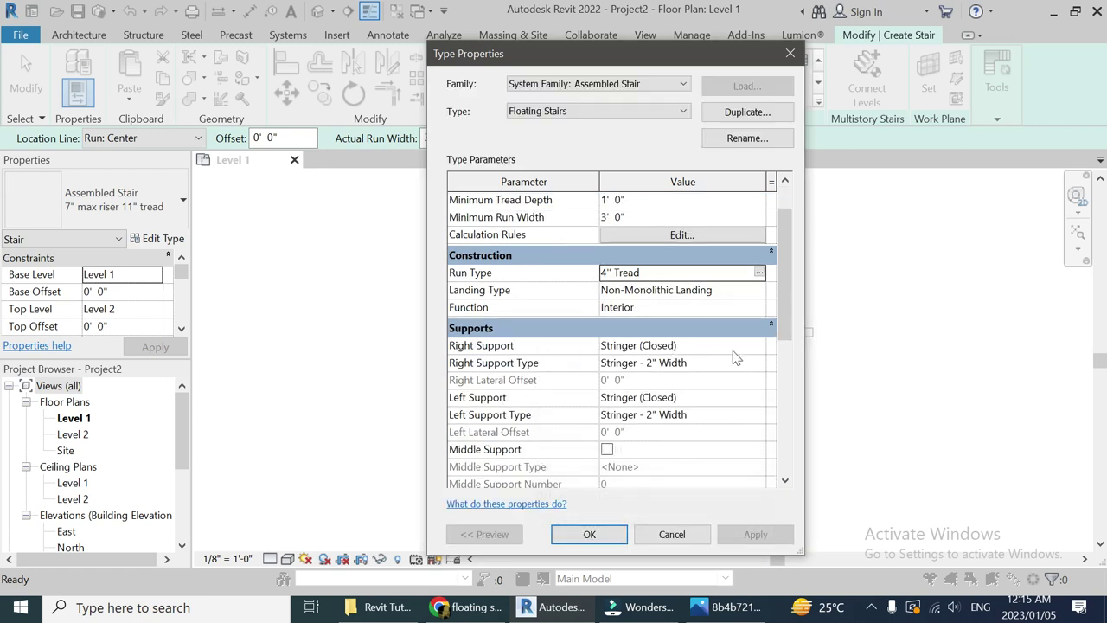
left_click(761, 346)
left_click(614, 363)
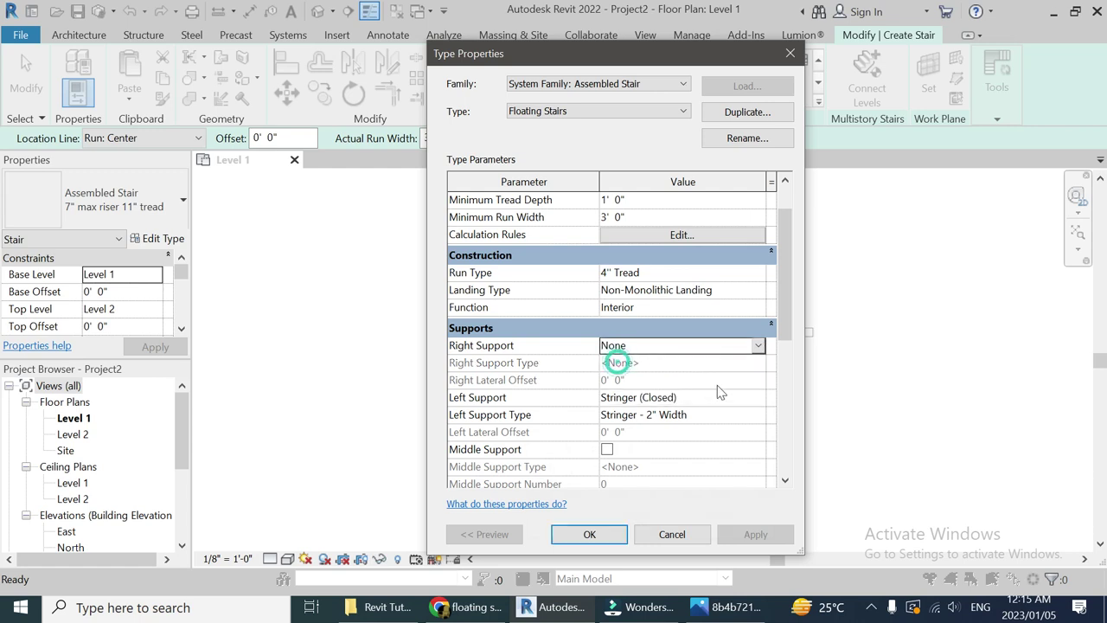
left_click(726, 607)
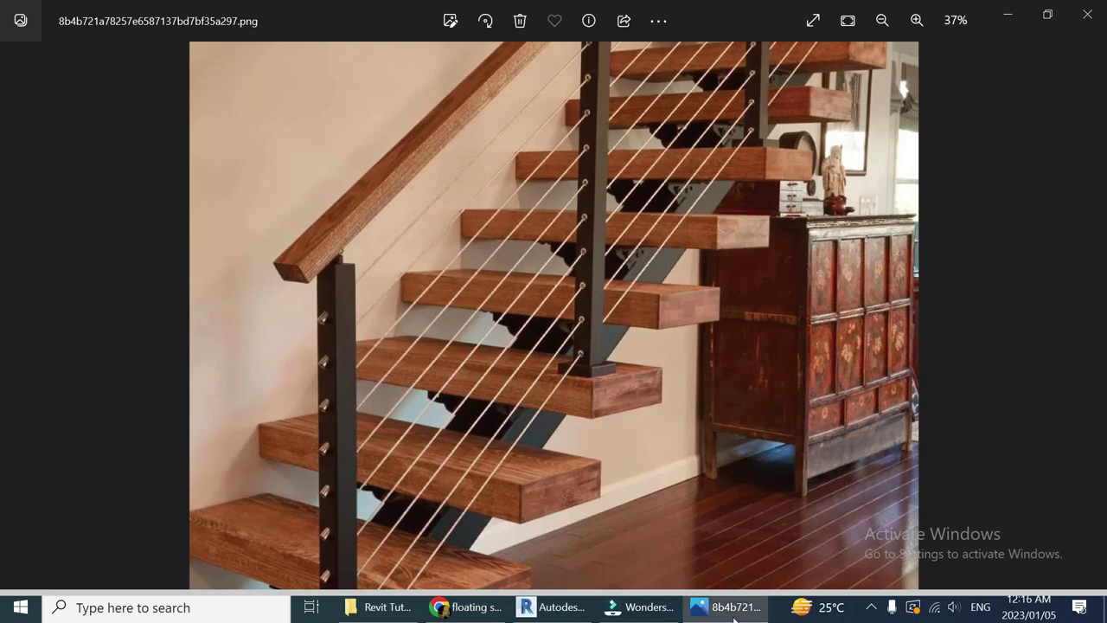
left_click(552, 607)
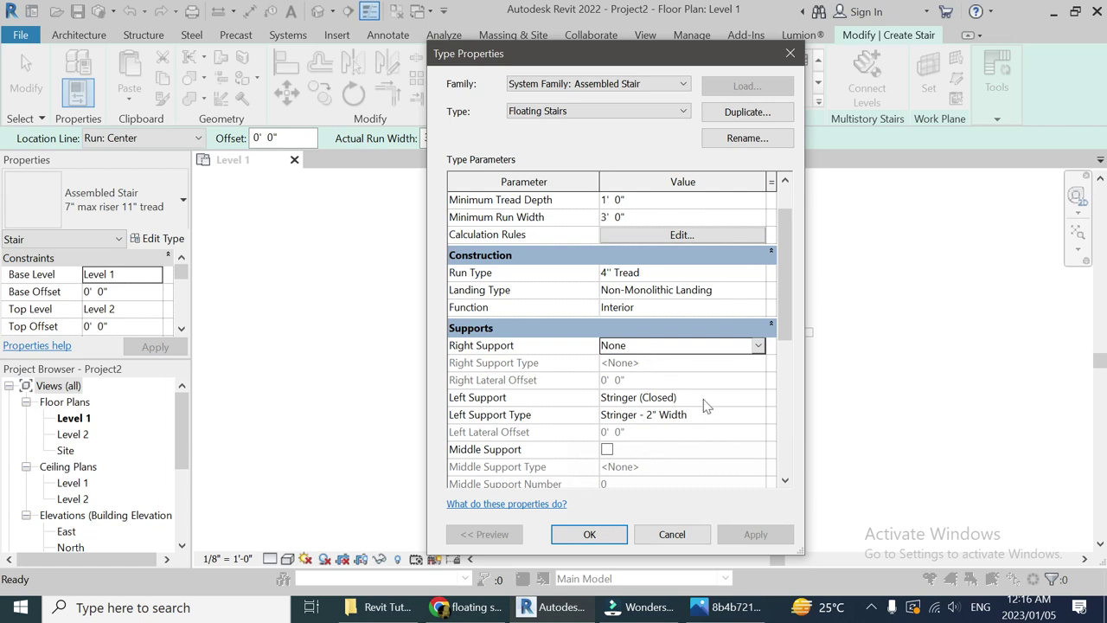
left_click(757, 400)
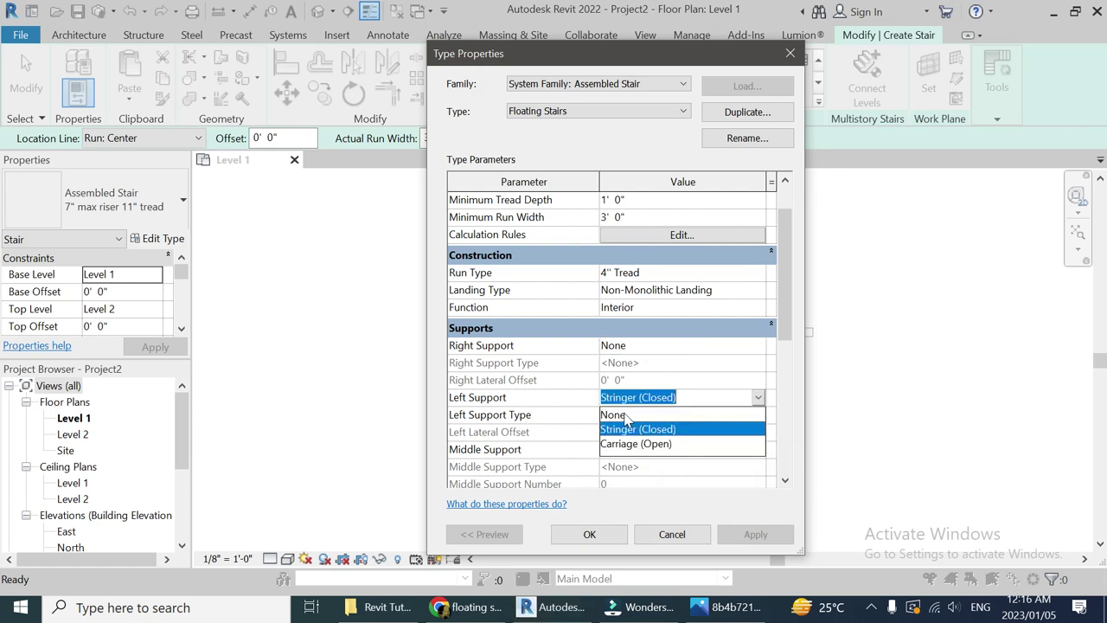
left_click(619, 416)
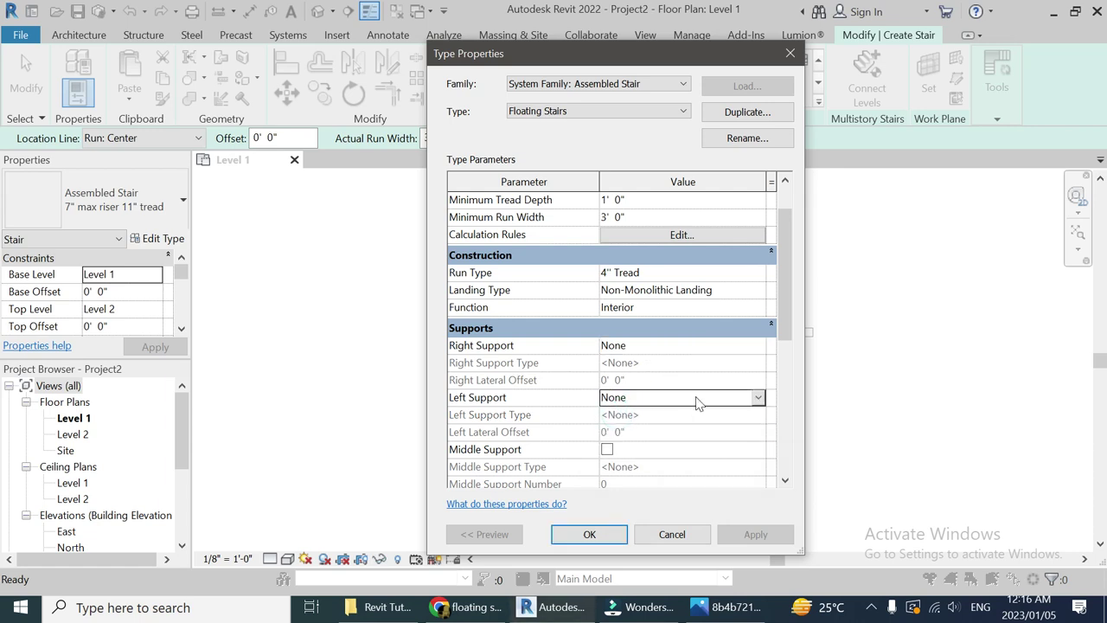
Turn on the middle support for the Floating Stairs type and move its properties dialog aside.
scroll(696, 419, "down", 3)
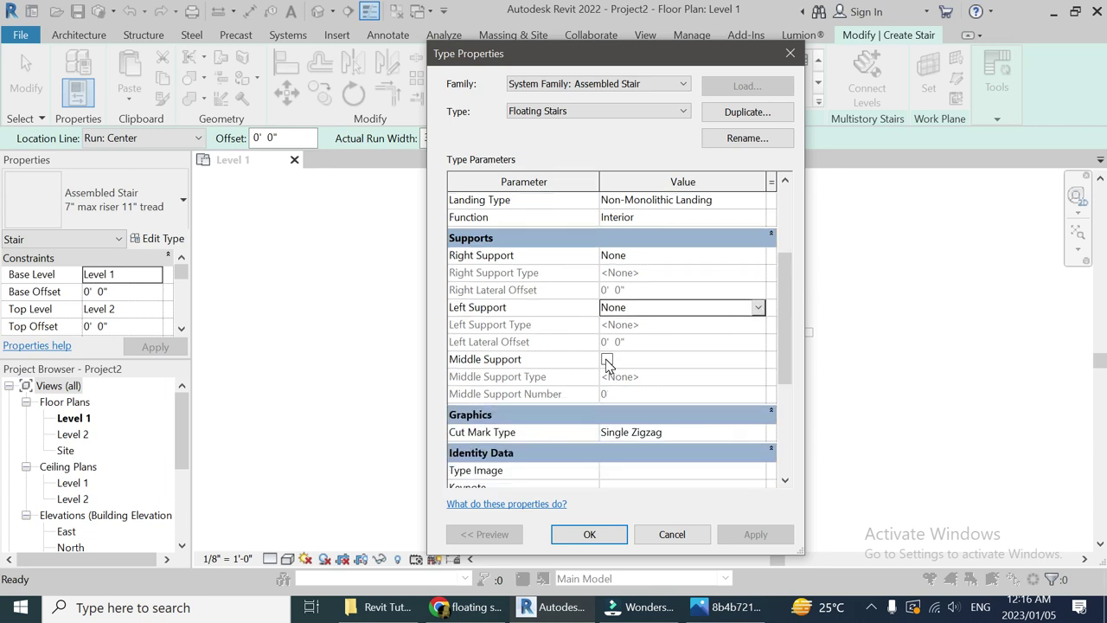
left_click(607, 361)
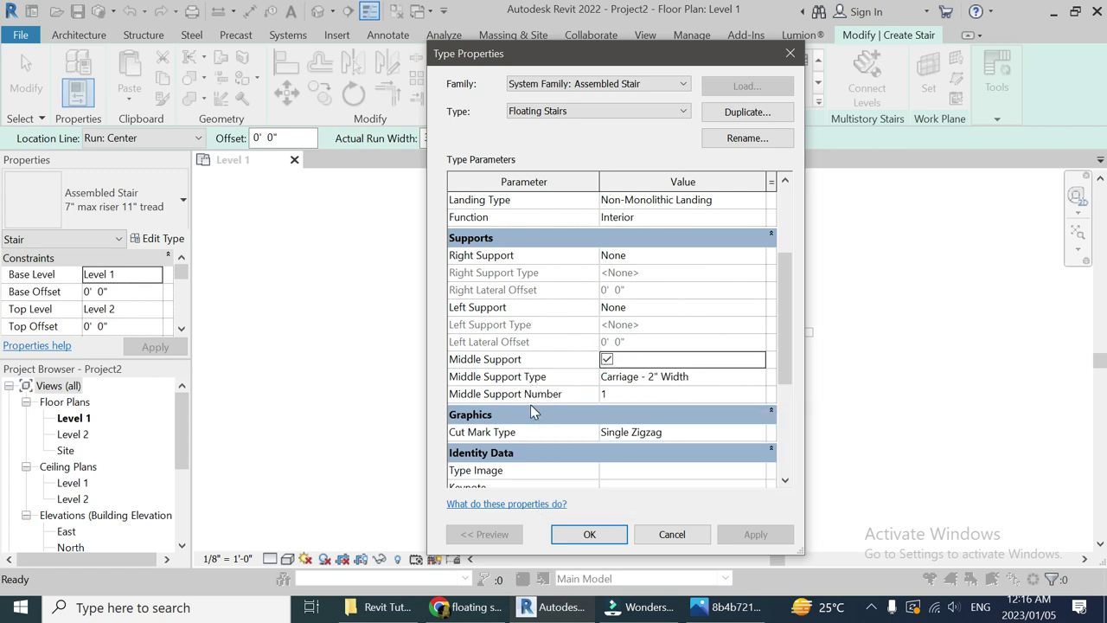
left_click_drag(584, 65, 381, 51)
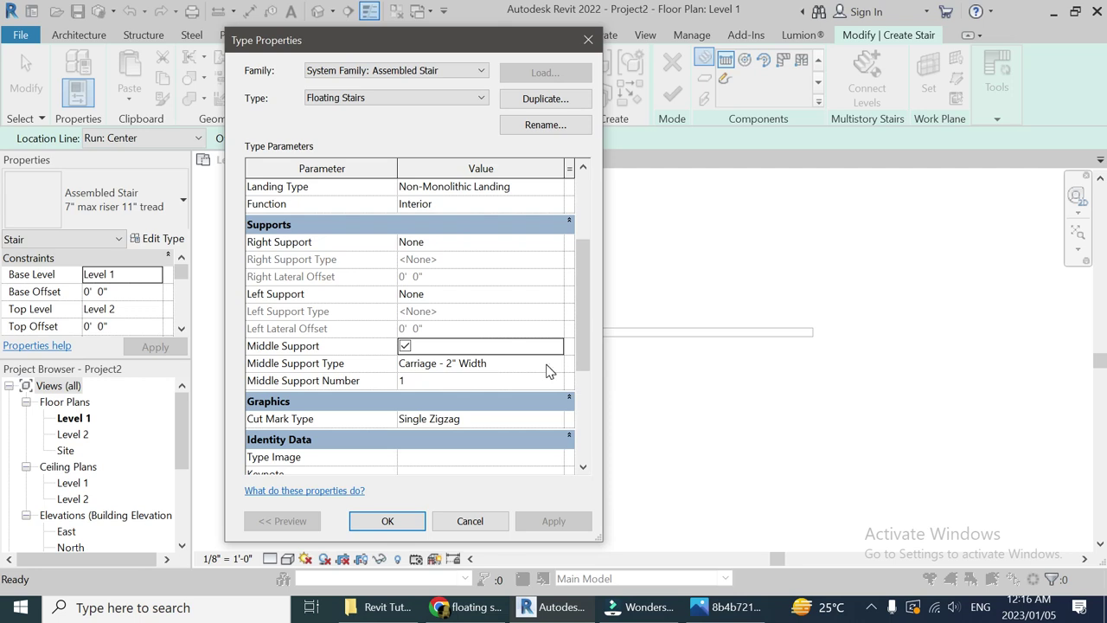
Inspect the central beam under the treads in the reference photo and set the middle support carriage's width to 8".
left_click(736, 611)
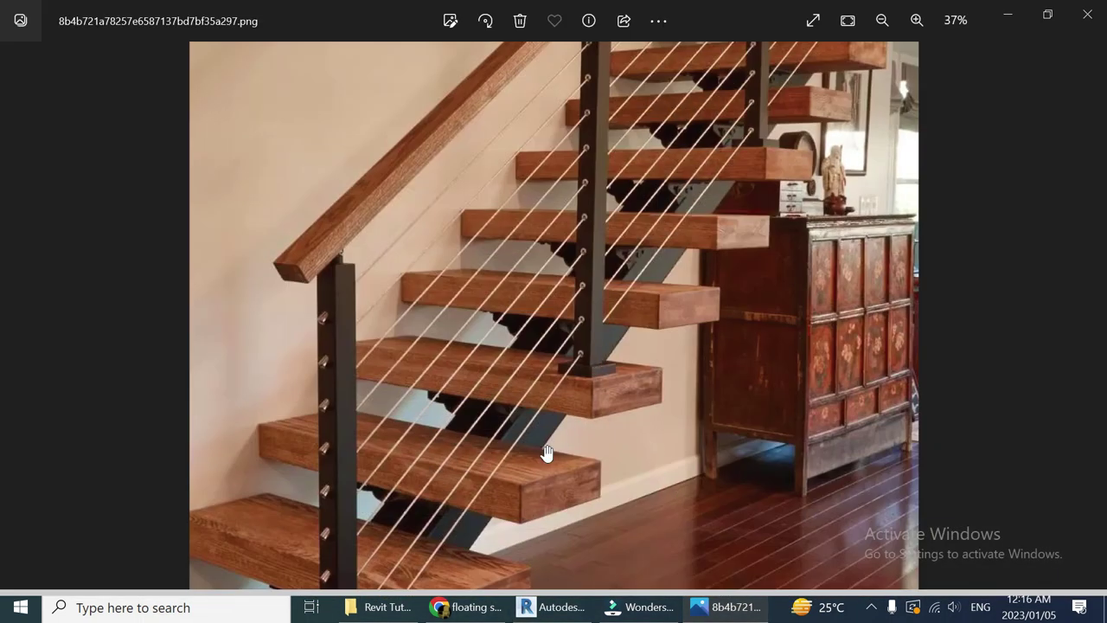
scroll(663, 284, "down", 3)
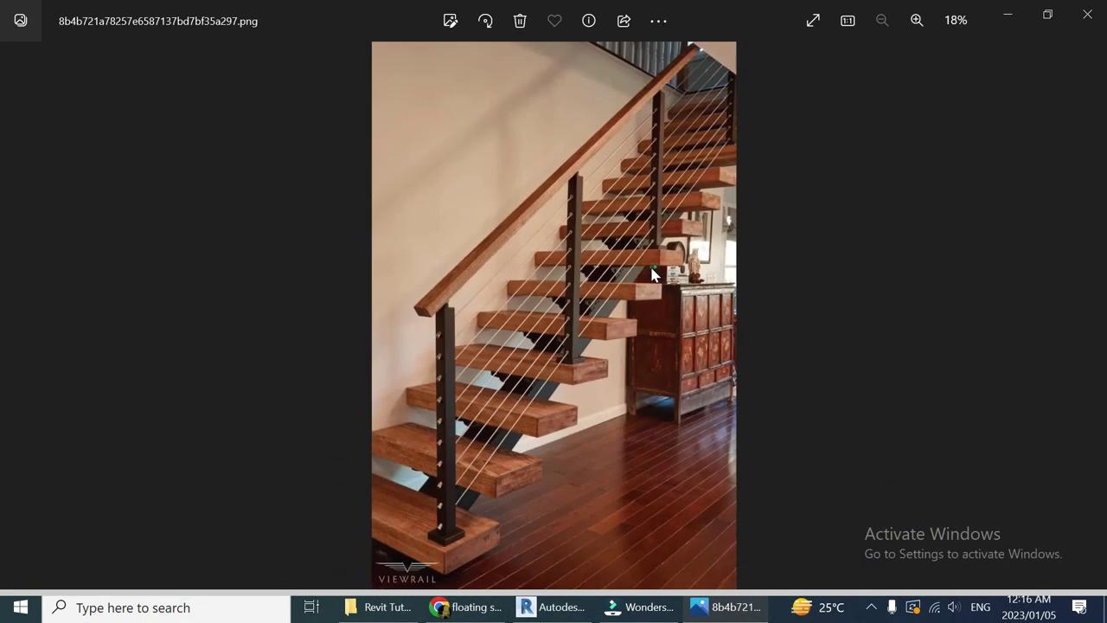
scroll(650, 277, "up", 3)
left_click(916, 19)
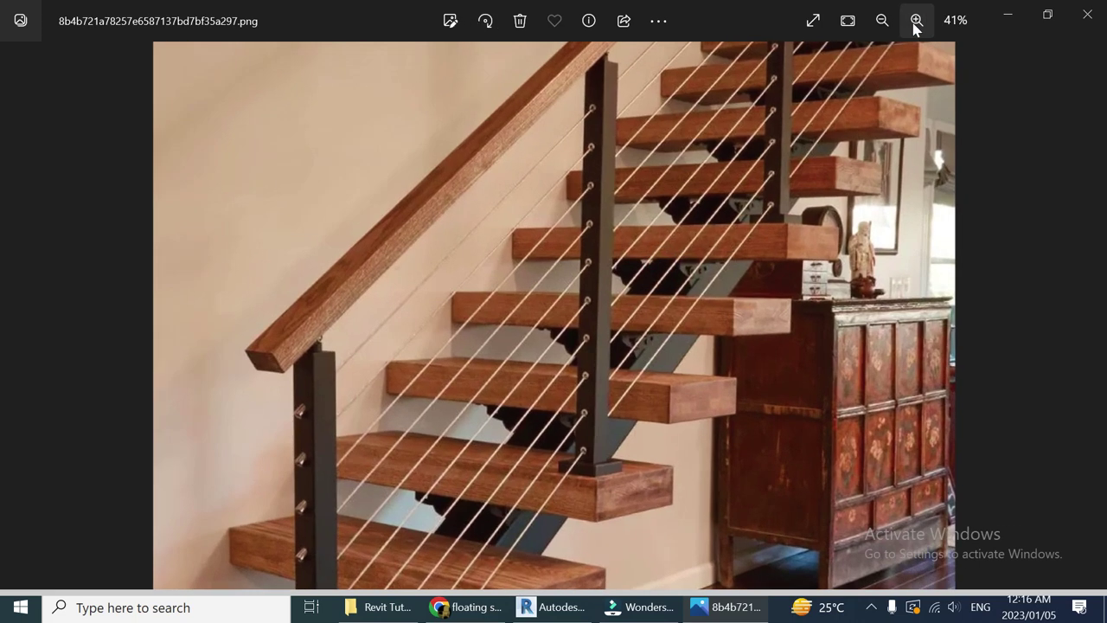
left_click(917, 20)
scroll(740, 368, "down", 3)
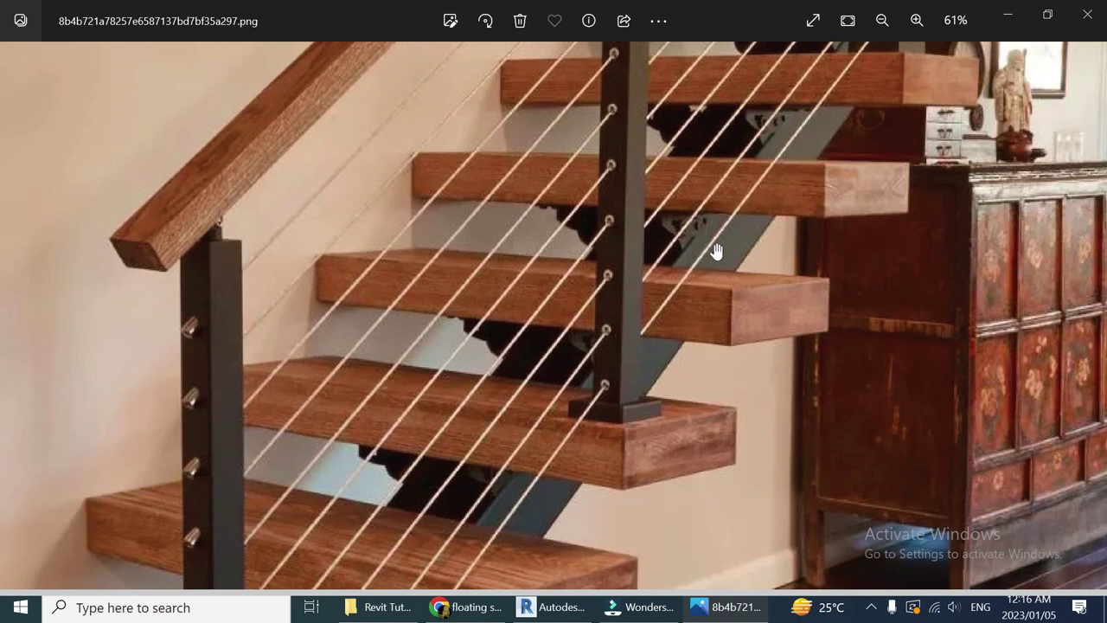
left_click(553, 607)
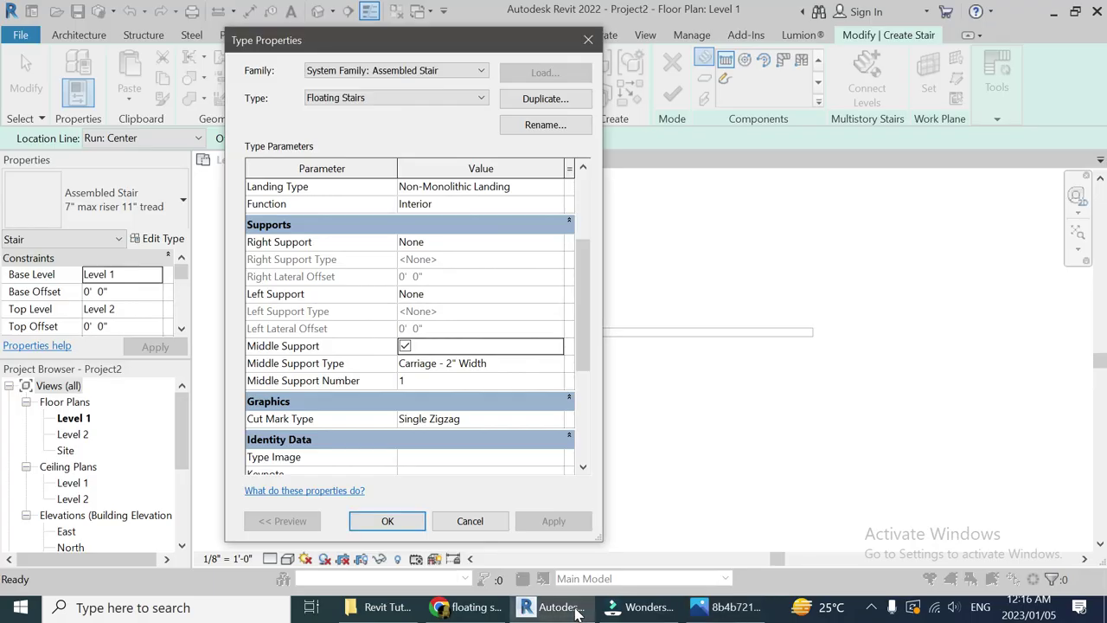
left_click(556, 367)
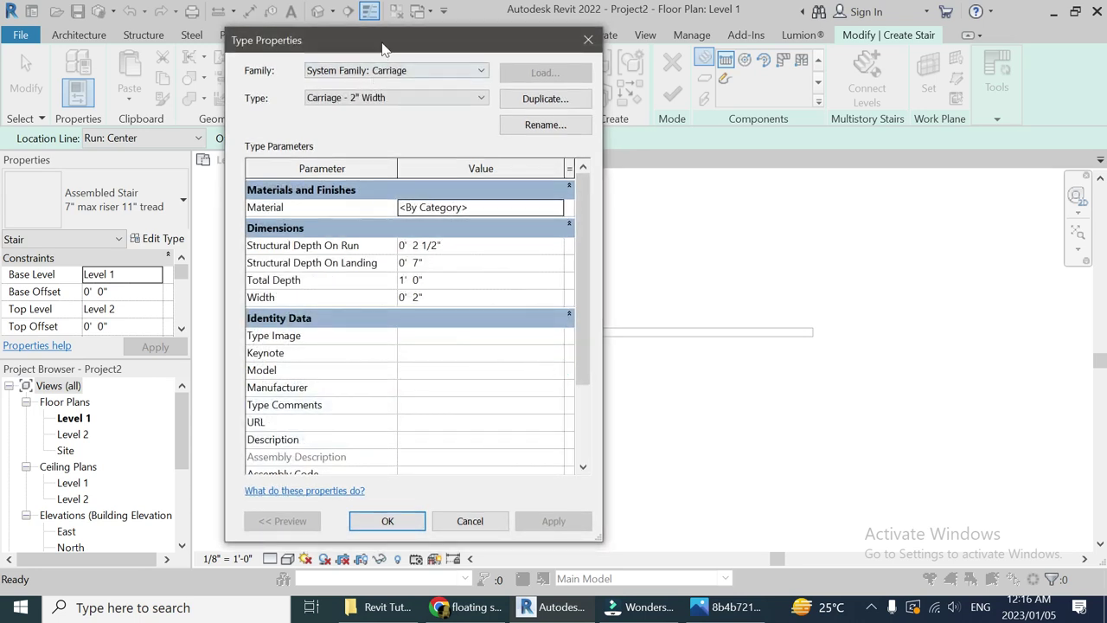
left_click_drag(382, 47, 618, 52)
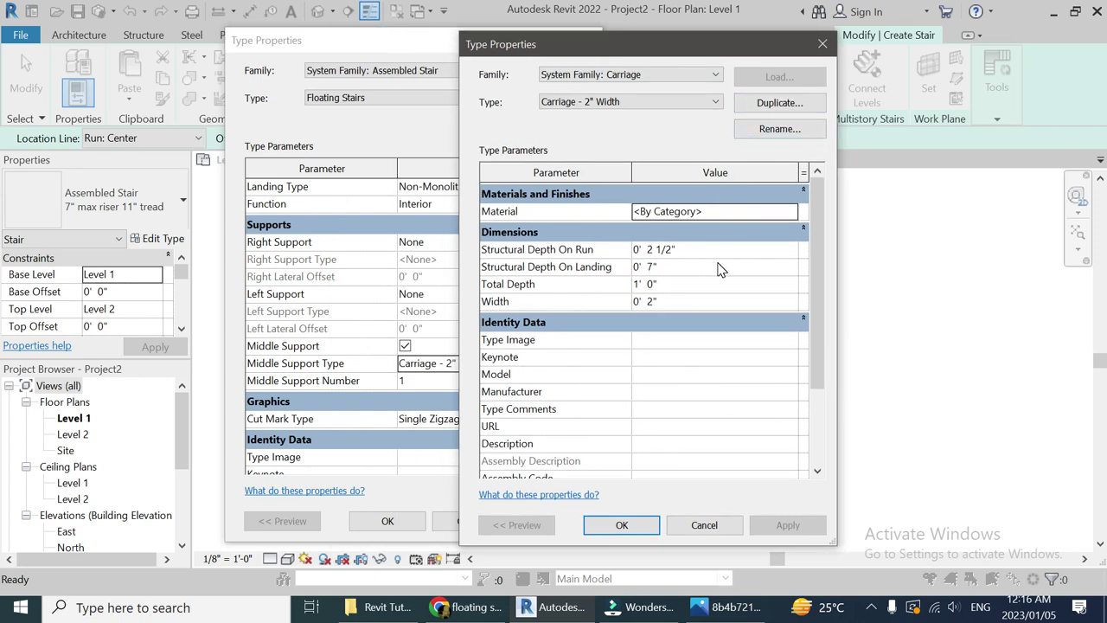
left_click(682, 304)
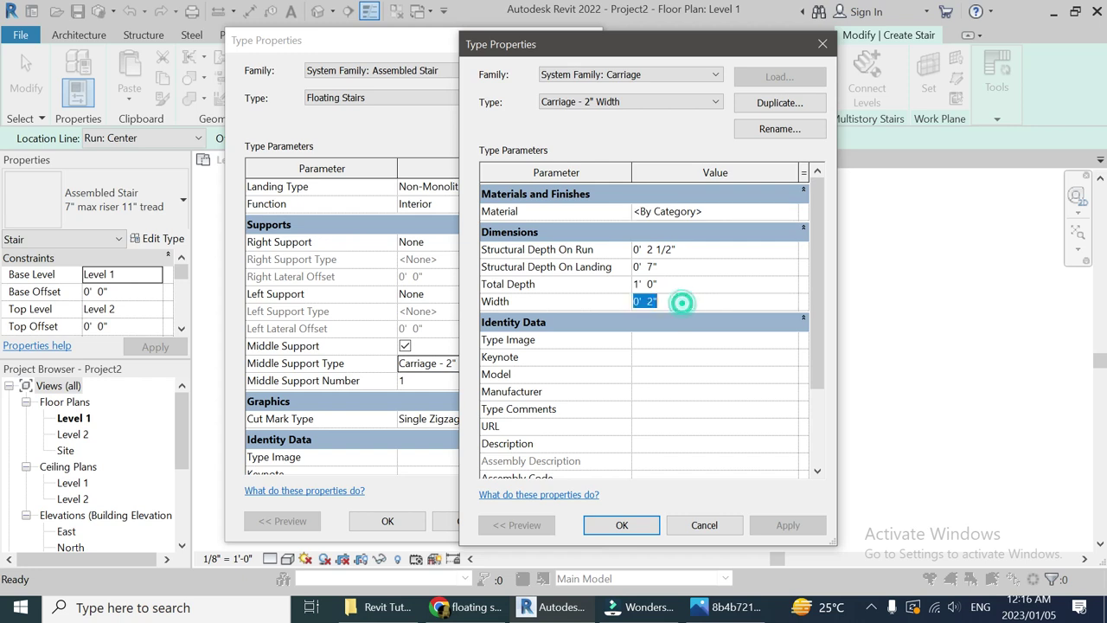
type("8")
key("Return")
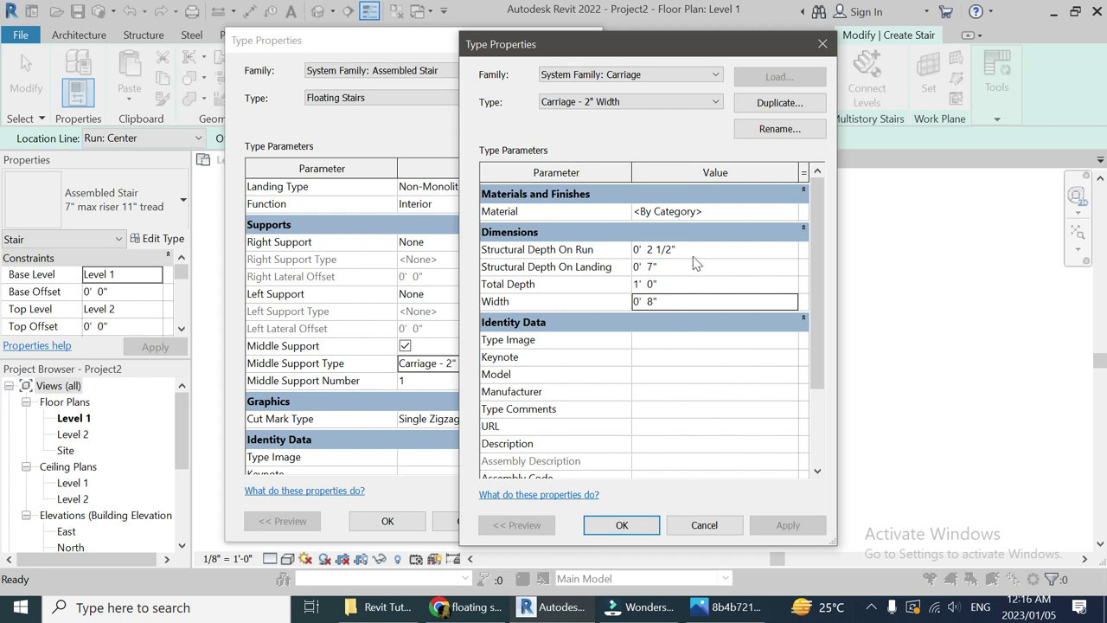
Duplicate the carriage type as Carriage - 8" Width, apply it as the middle support type, and review the stair parameters.
left_click(718, 210)
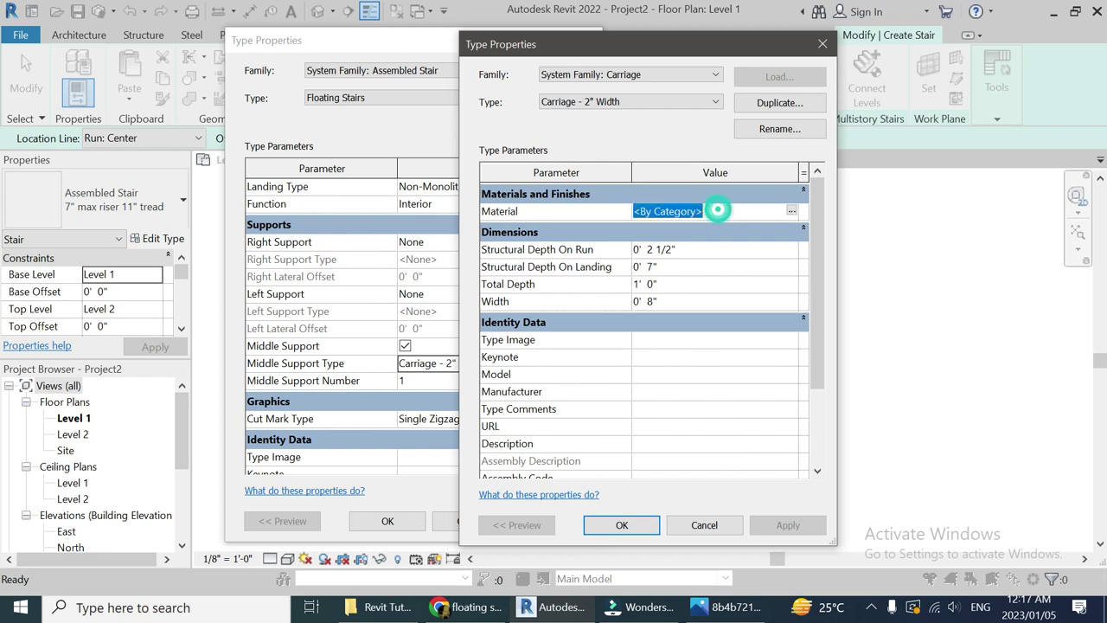
left_click(758, 105)
left_click(715, 281)
left_click_drag(685, 282, 619, 282)
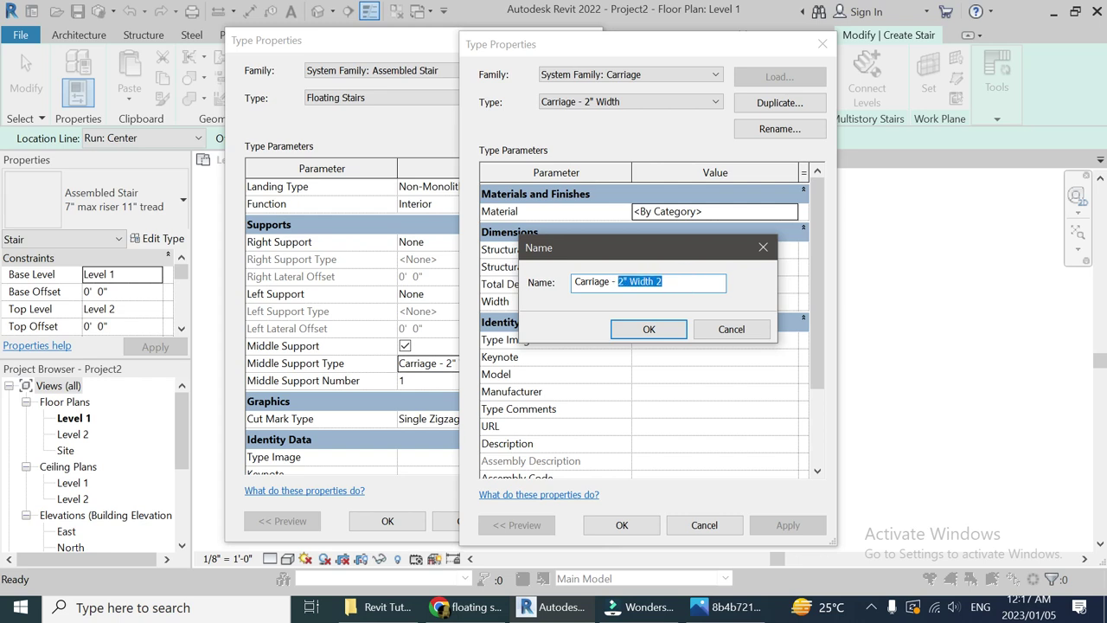
type("8")
left_click(649, 330)
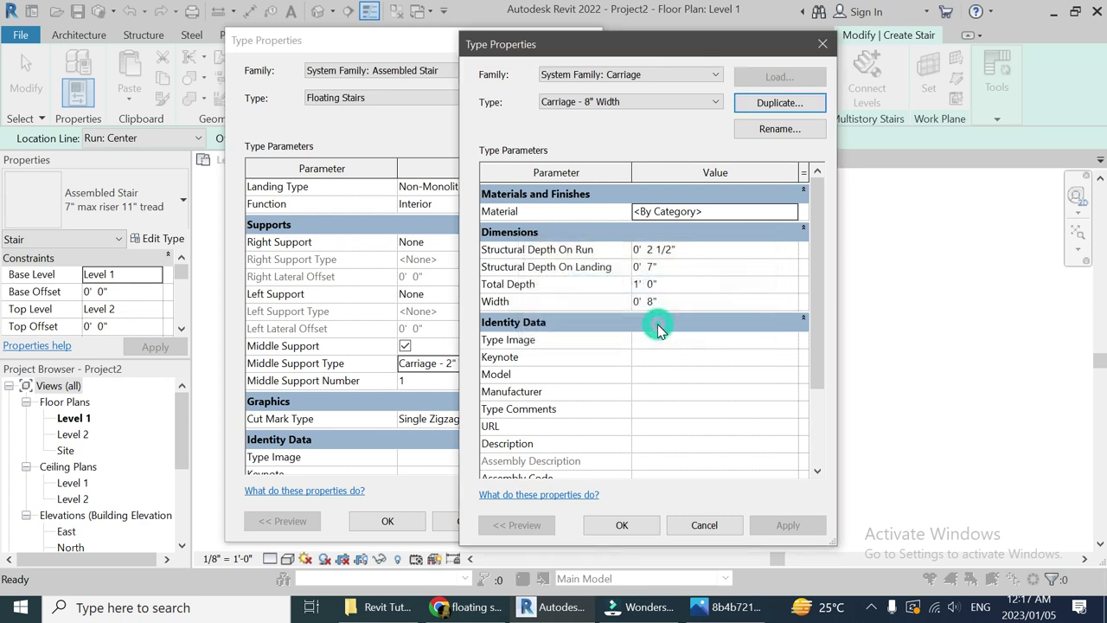
left_click(621, 525)
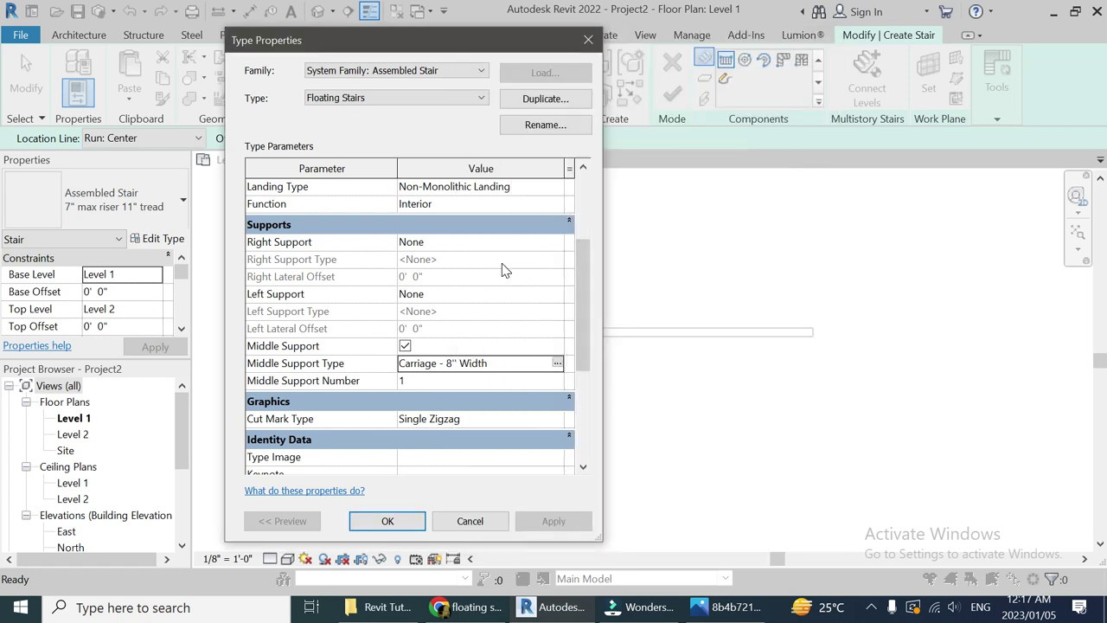
scroll(502, 264, "up", 3)
scroll(502, 277, "down", 5)
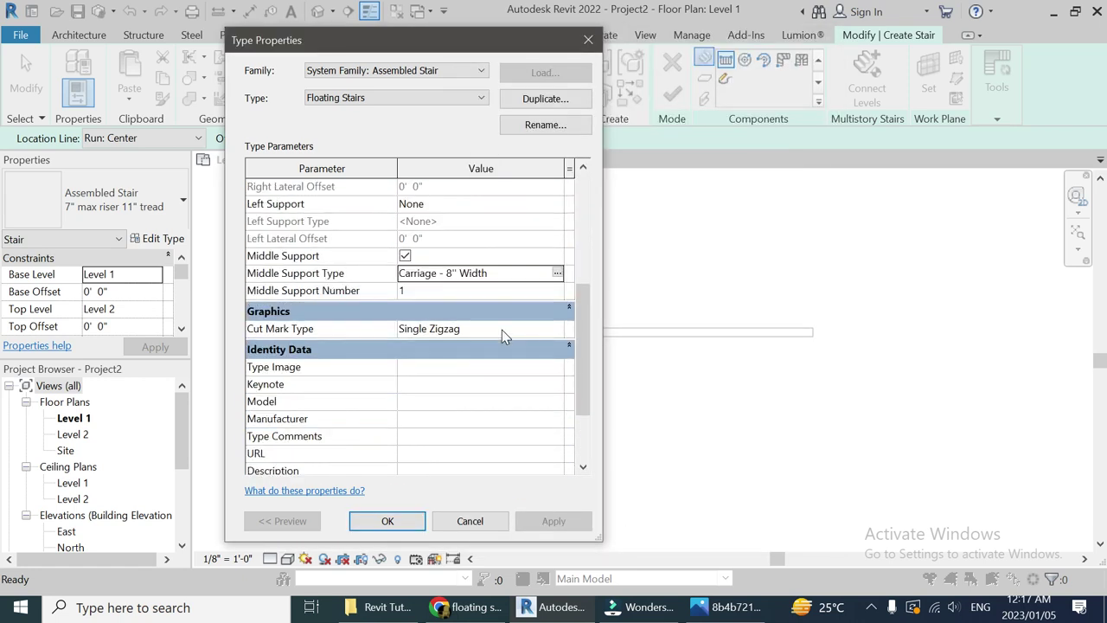
Confirm the Floating Stairs type settings and set the actual run width to 4'.
scroll(502, 338, "up", 5)
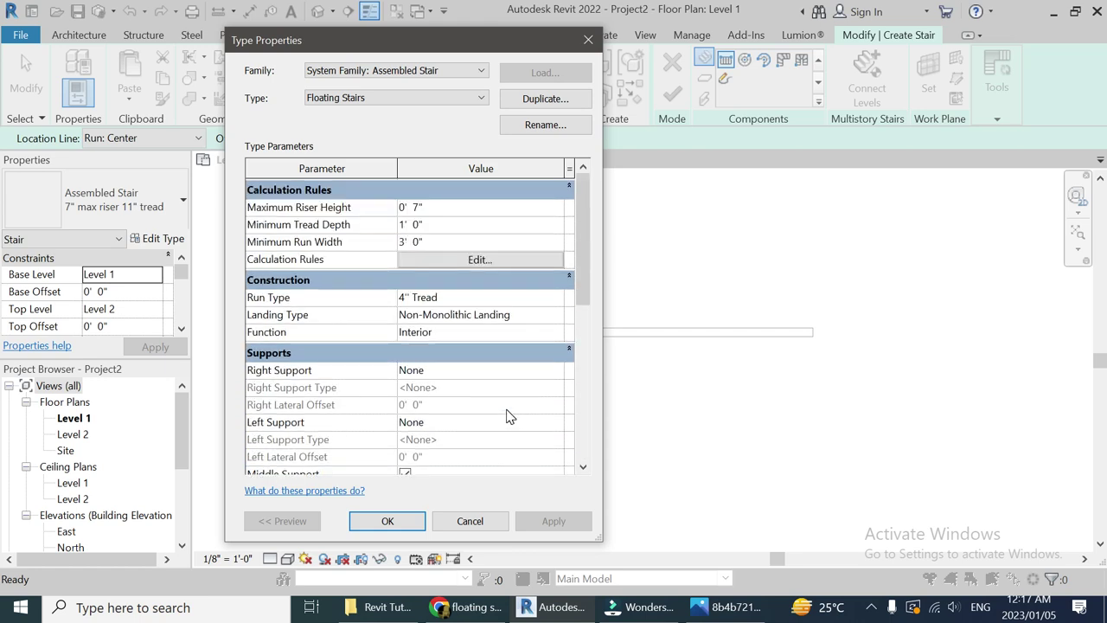
left_click(387, 520)
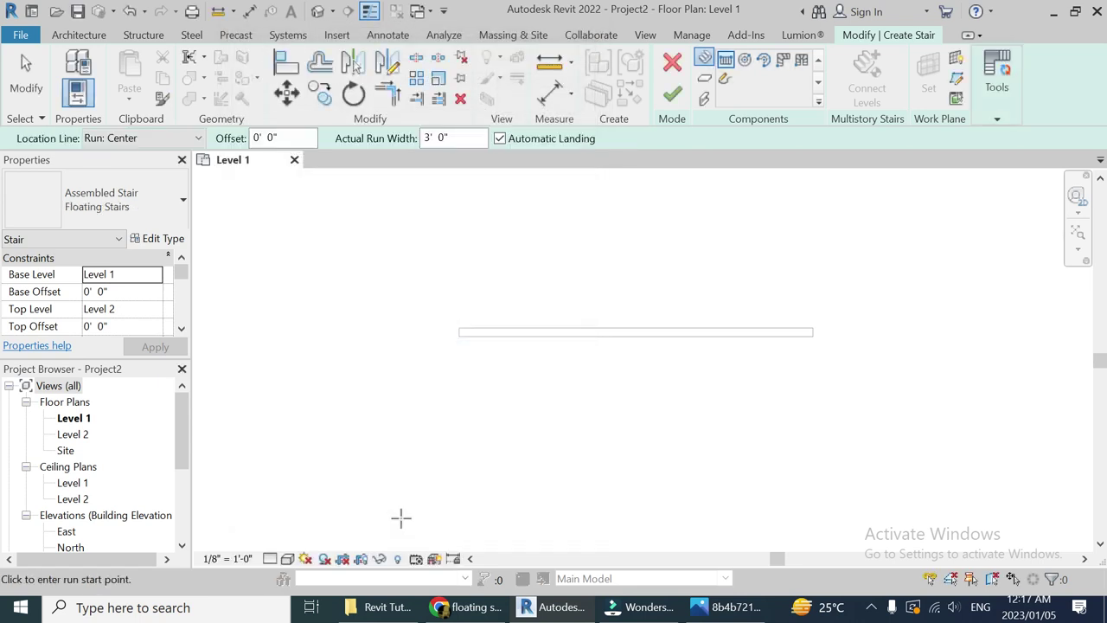
left_click(439, 138)
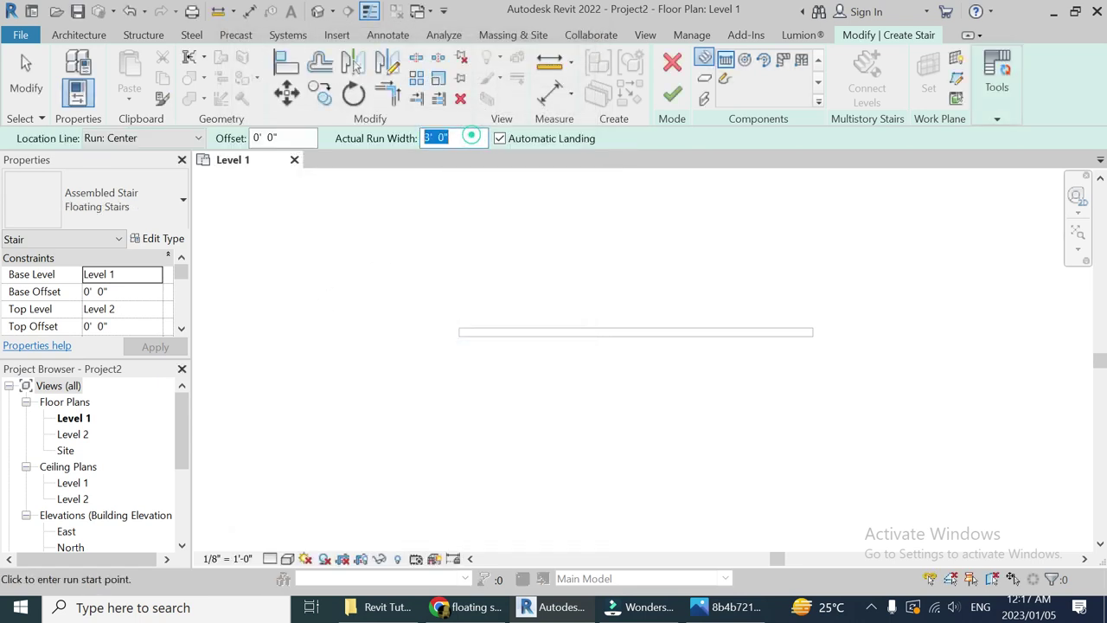
type("4'")
key("Return")
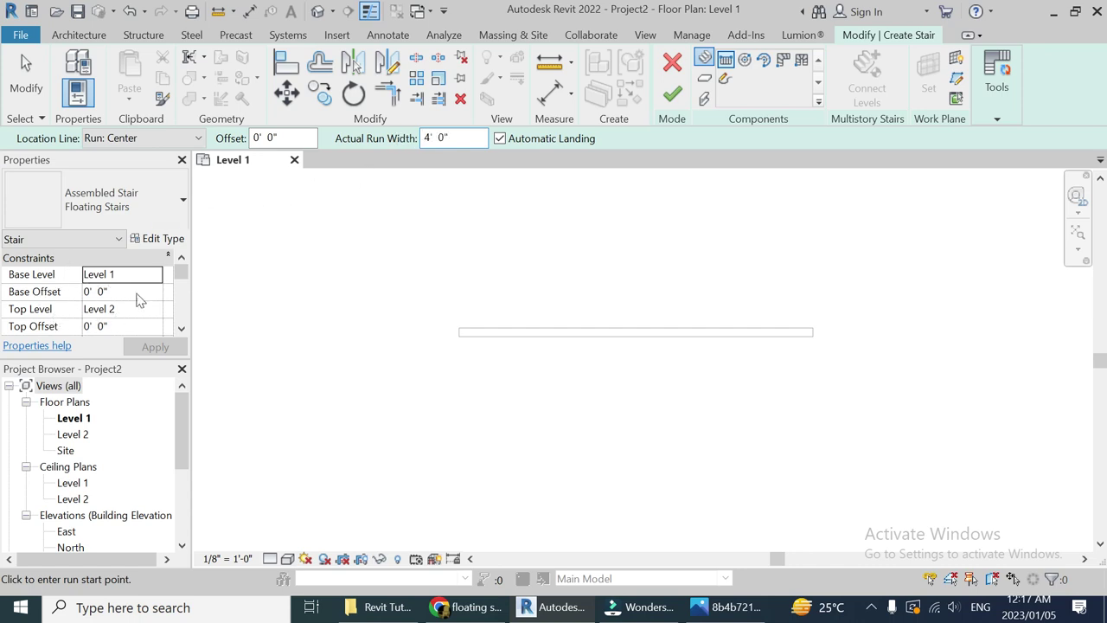
scroll(592, 359, "up", 2)
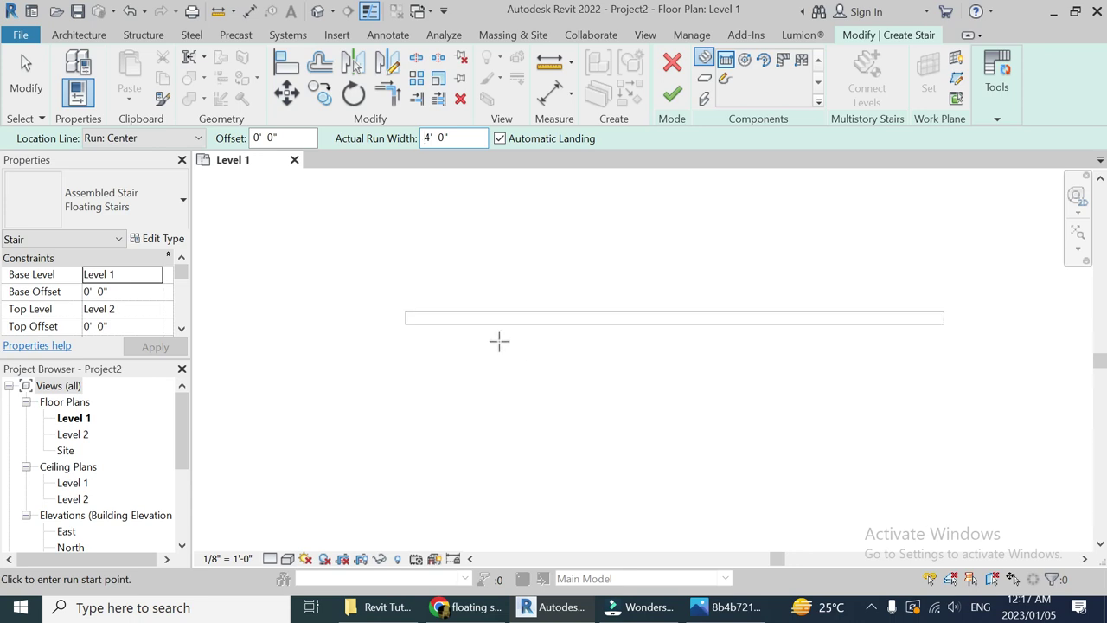
left_click(490, 322)
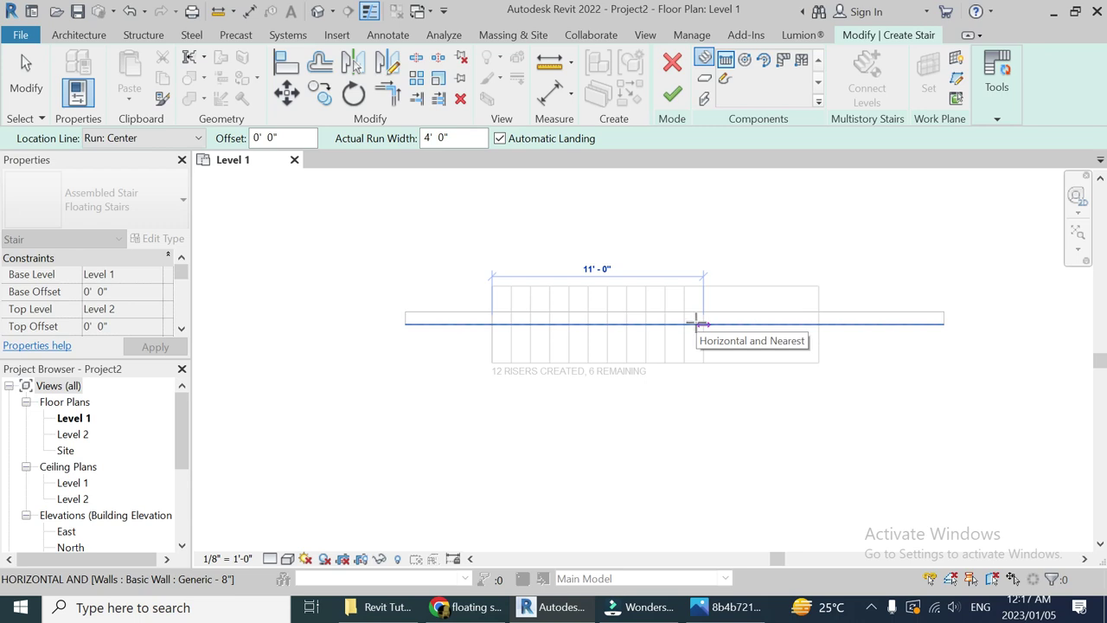
key("Escape")
Using the Exterior Support: Left location line, draw a straight 18-riser run along the wall's lower face and finish the stair.
left_click(170, 138)
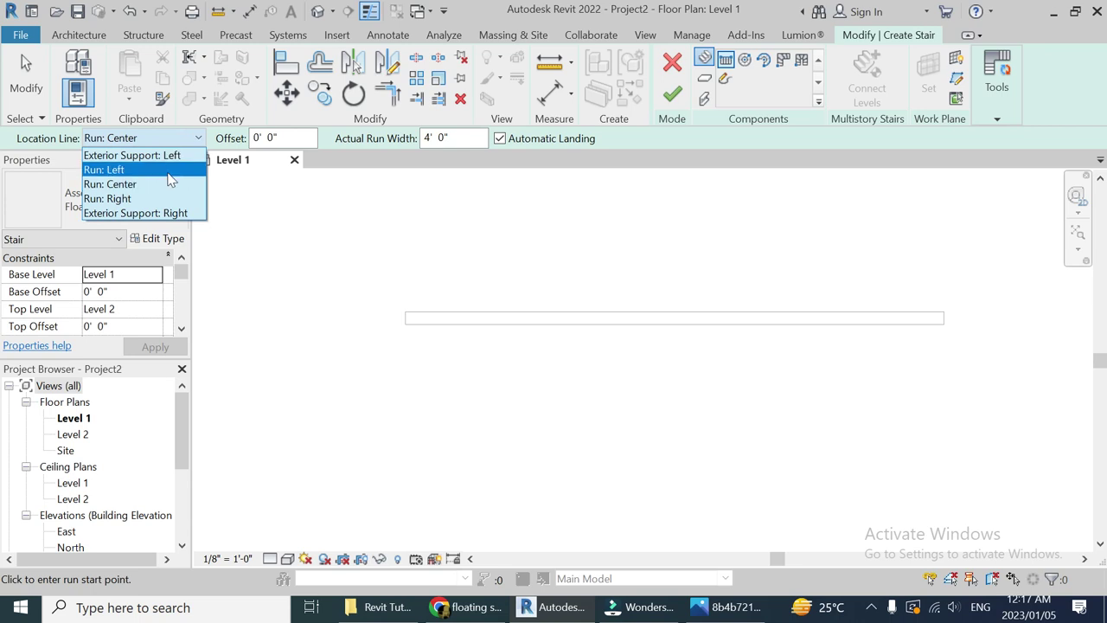
left_click(130, 155)
left_click(520, 325)
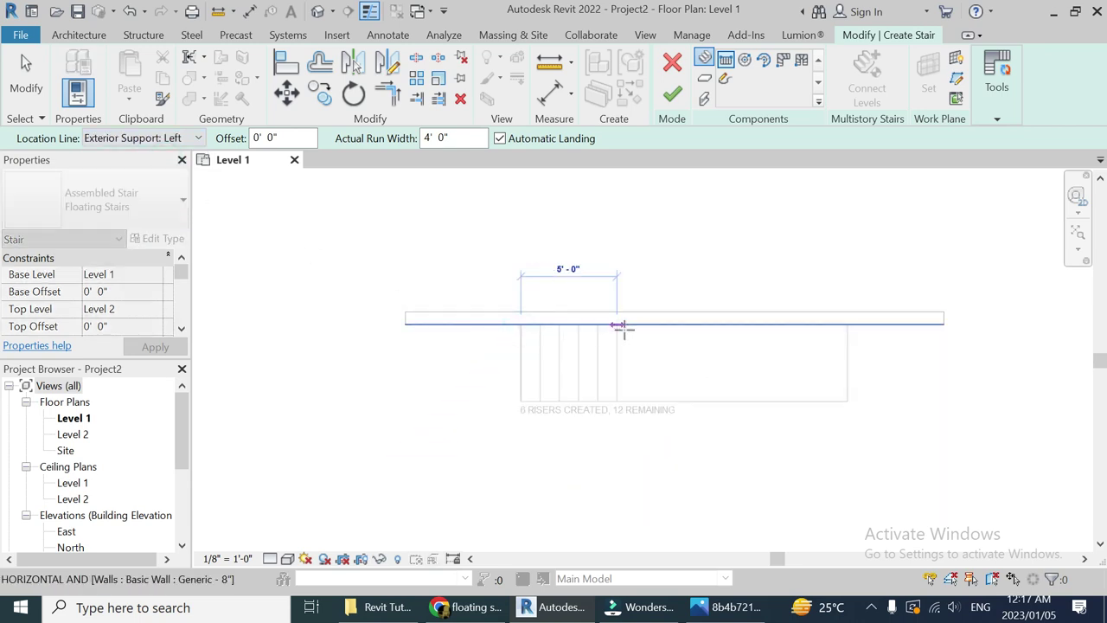
left_click(847, 327)
key("Escape")
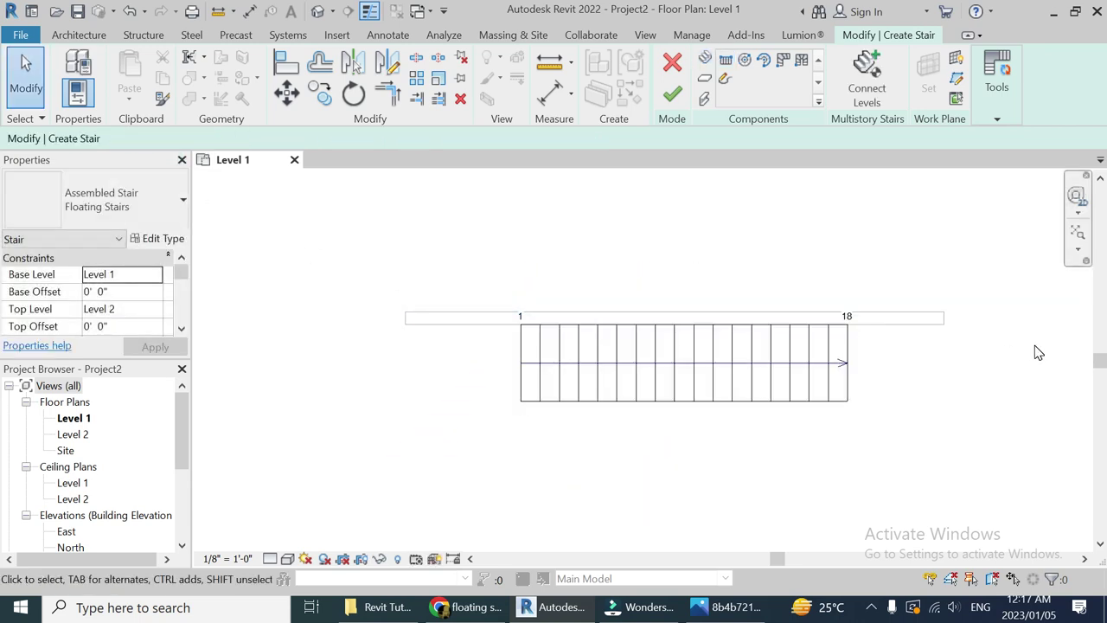
left_click(673, 95)
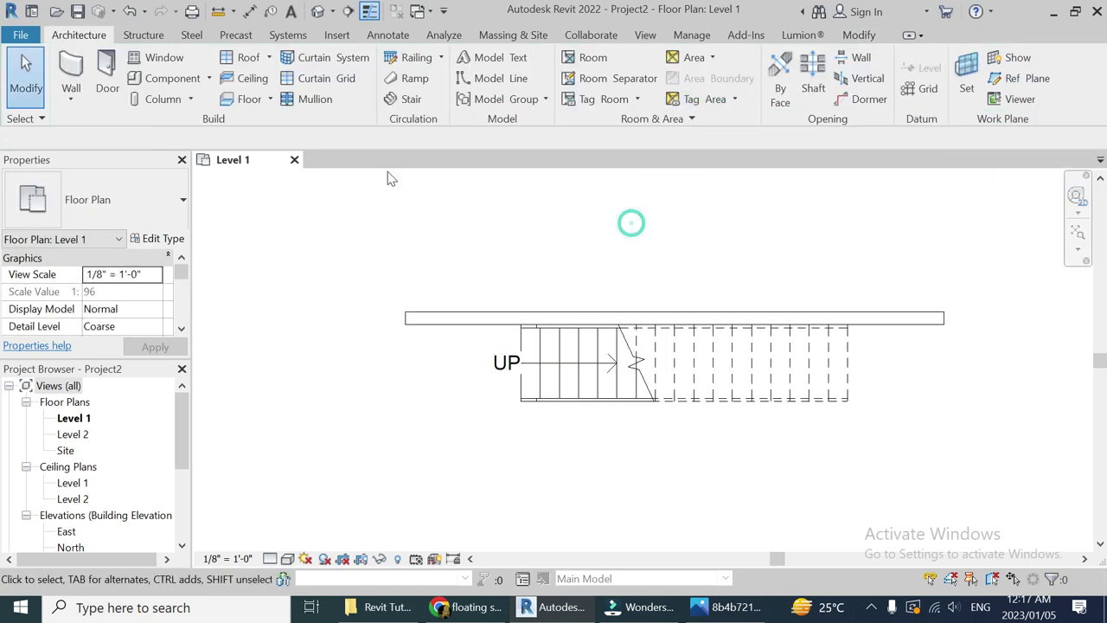
Open the default 3D view and delete the stair railing that runs along the wall.
left_click(318, 11)
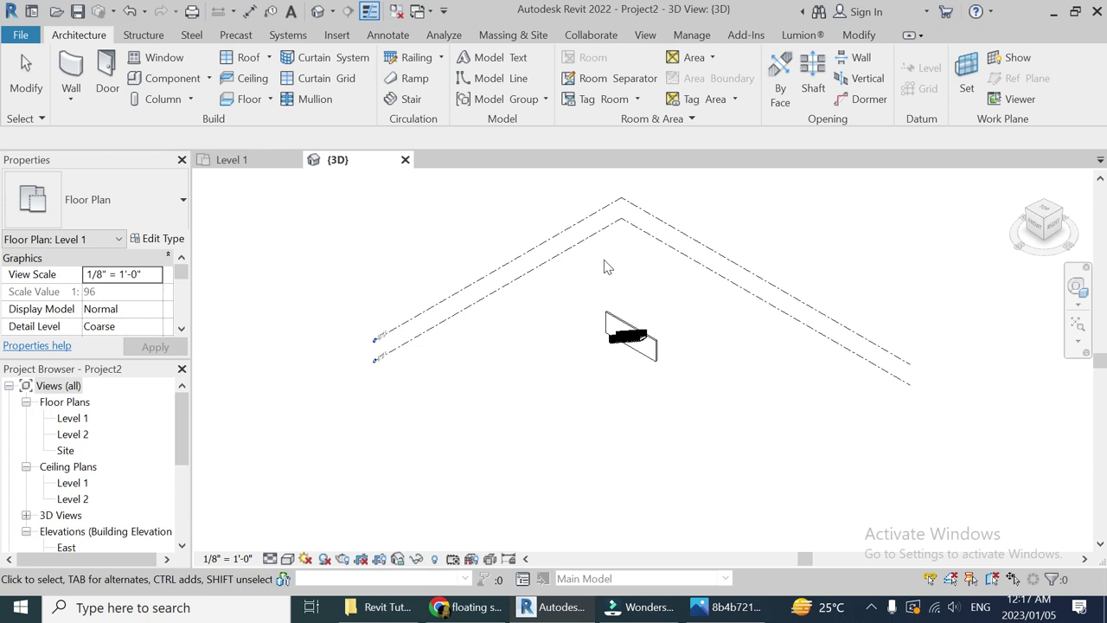
left_click(1079, 291)
left_click_drag(826, 252, 635, 324)
left_click_drag(634, 368, 837, 367)
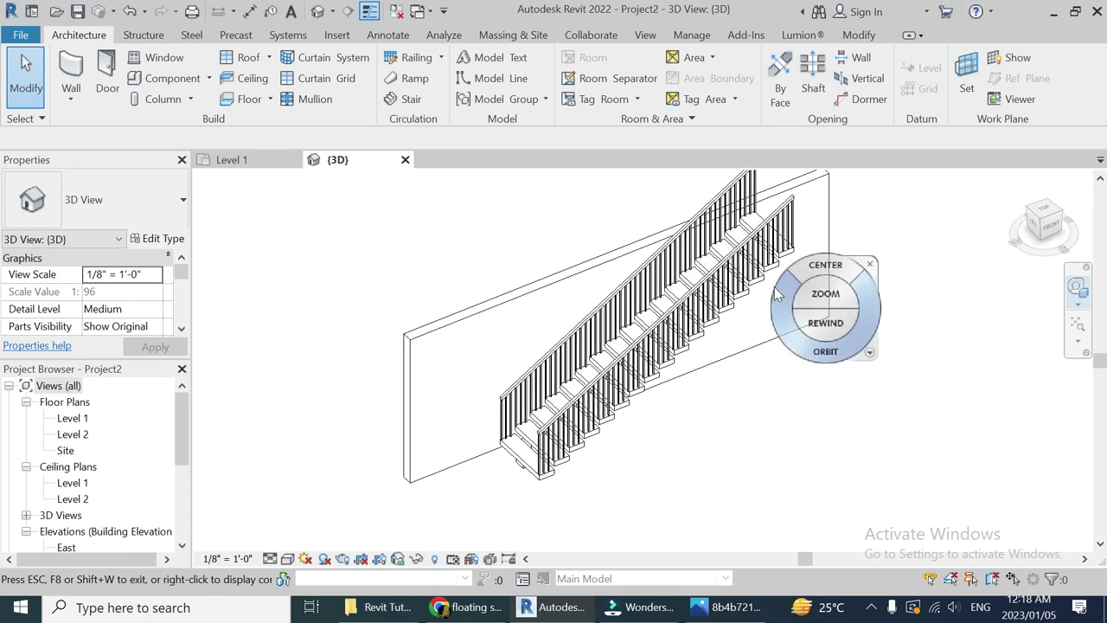
key("Escape")
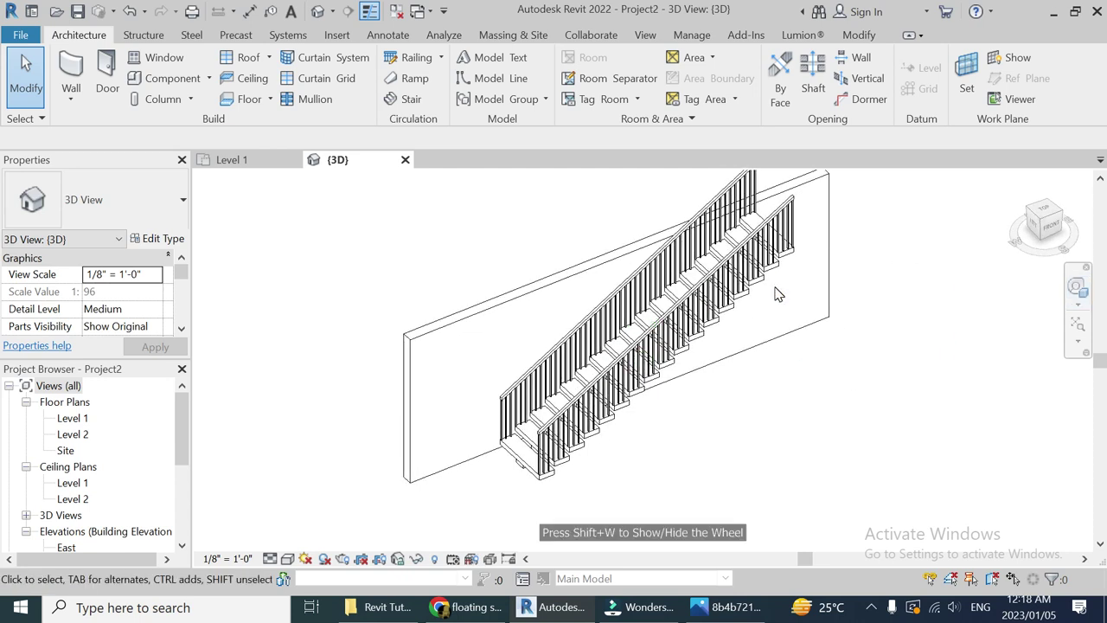
left_click(657, 262)
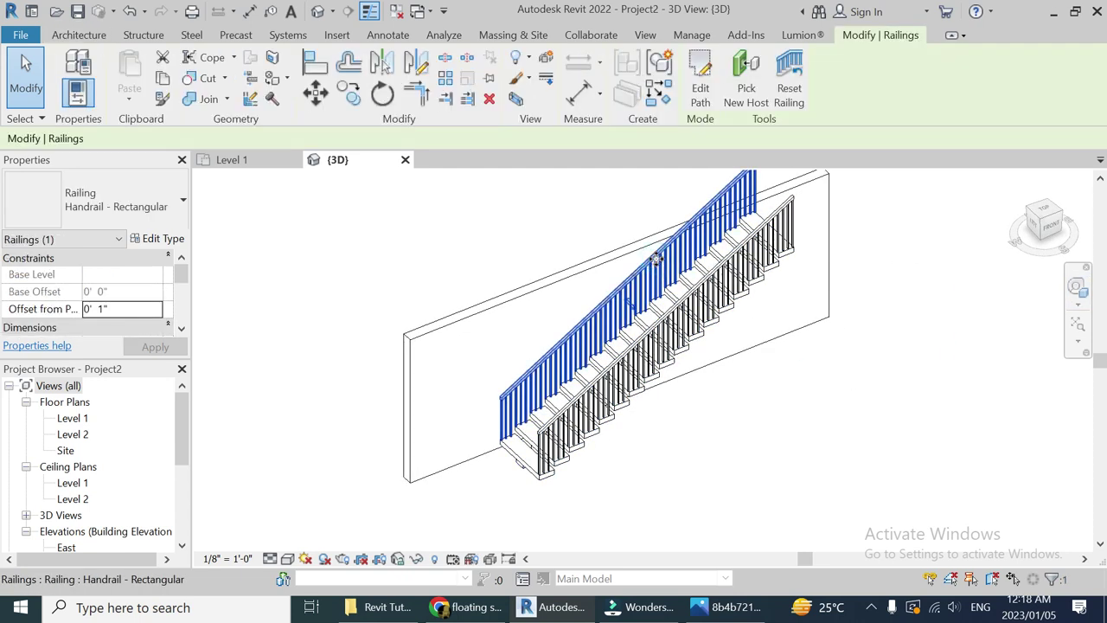
key("Delete")
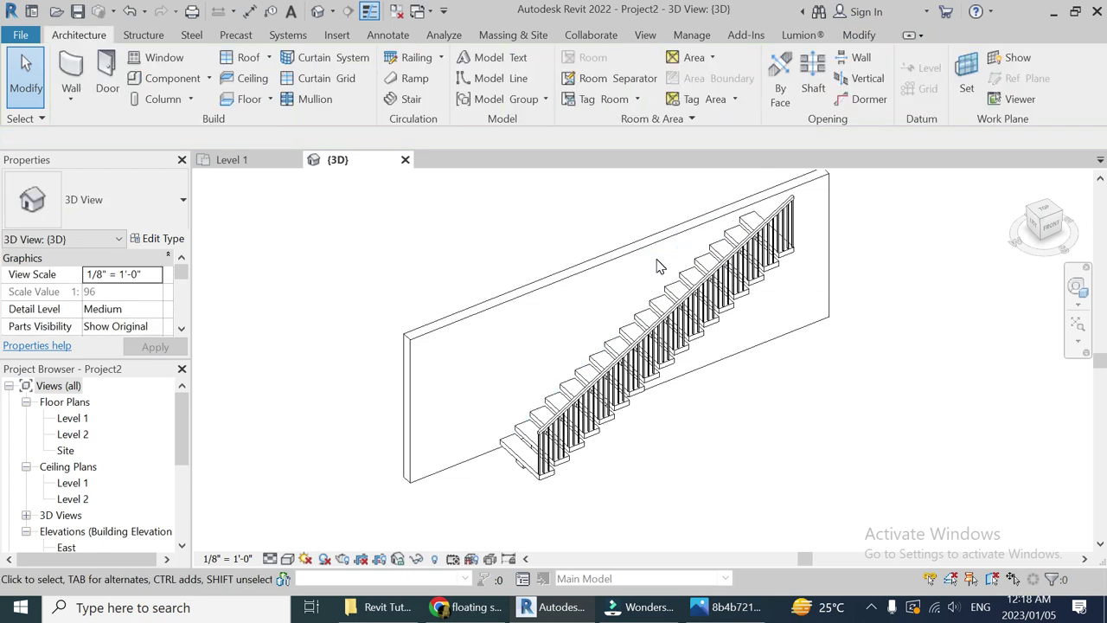
Temporarily hide the remaining railing to inspect the open treads and central carriage, and restore its visibility.
scroll(526, 484, "up", 5)
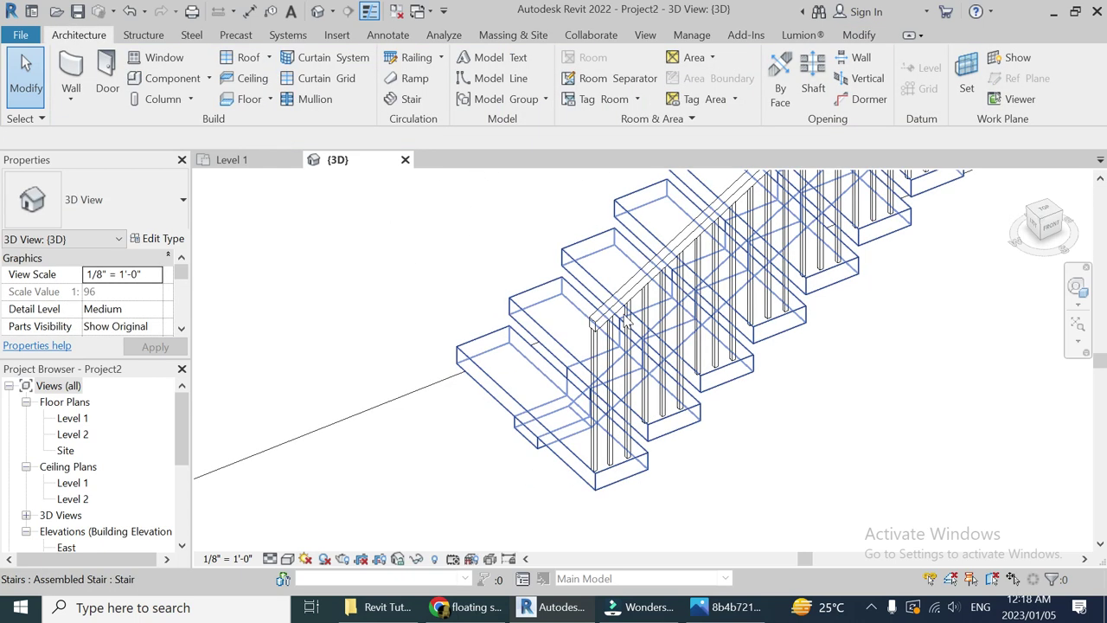
left_click(630, 303)
left_click(416, 558)
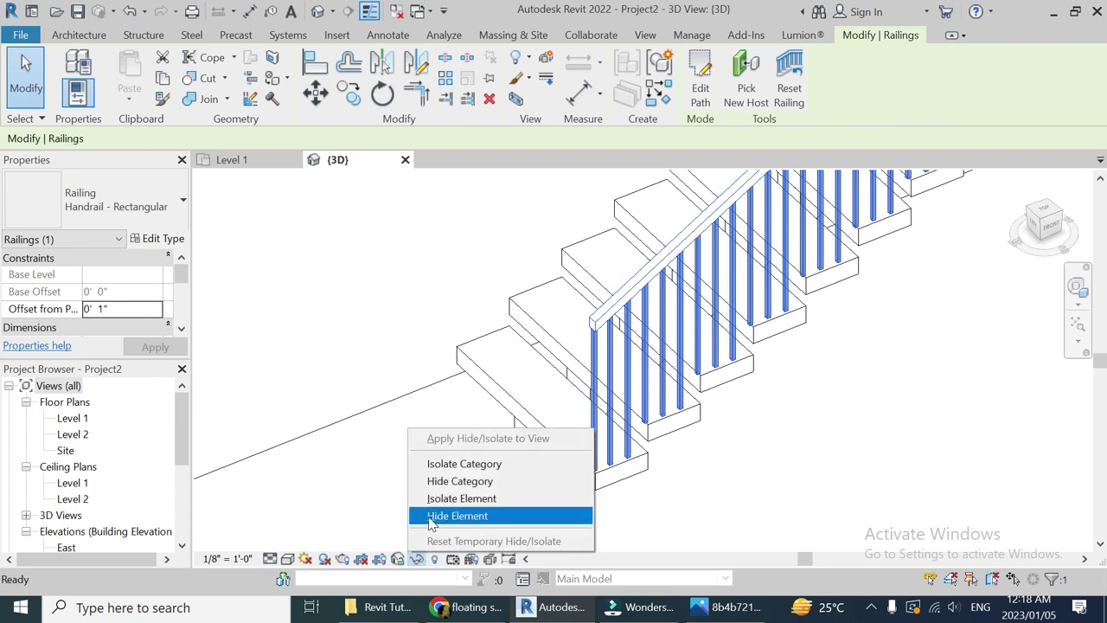
left_click(431, 516)
scroll(519, 363, "down", 5)
scroll(606, 346, "up", 3)
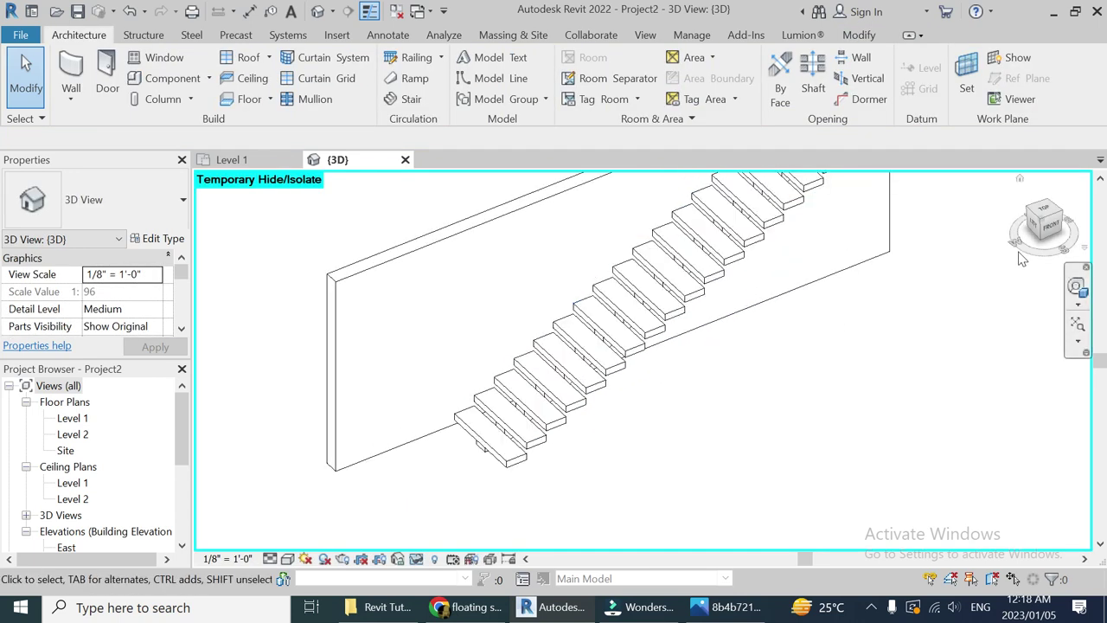
left_click(1075, 285)
left_click_drag(597, 327, 571, 406)
left_click_drag(575, 482, 602, 460)
key("Escape")
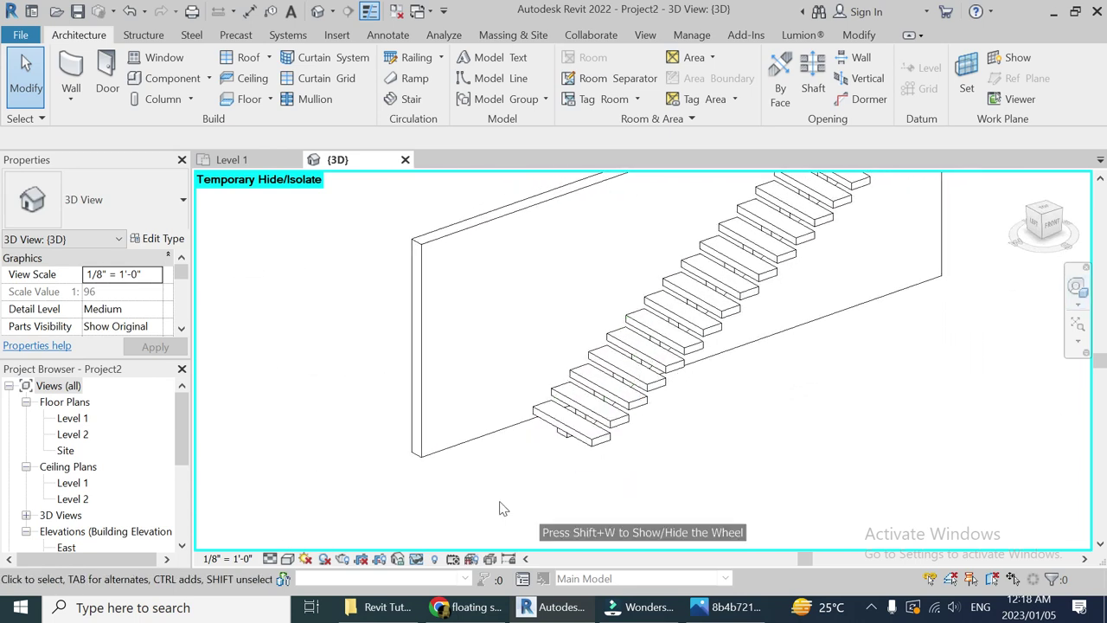
left_click(416, 558)
left_click(449, 596)
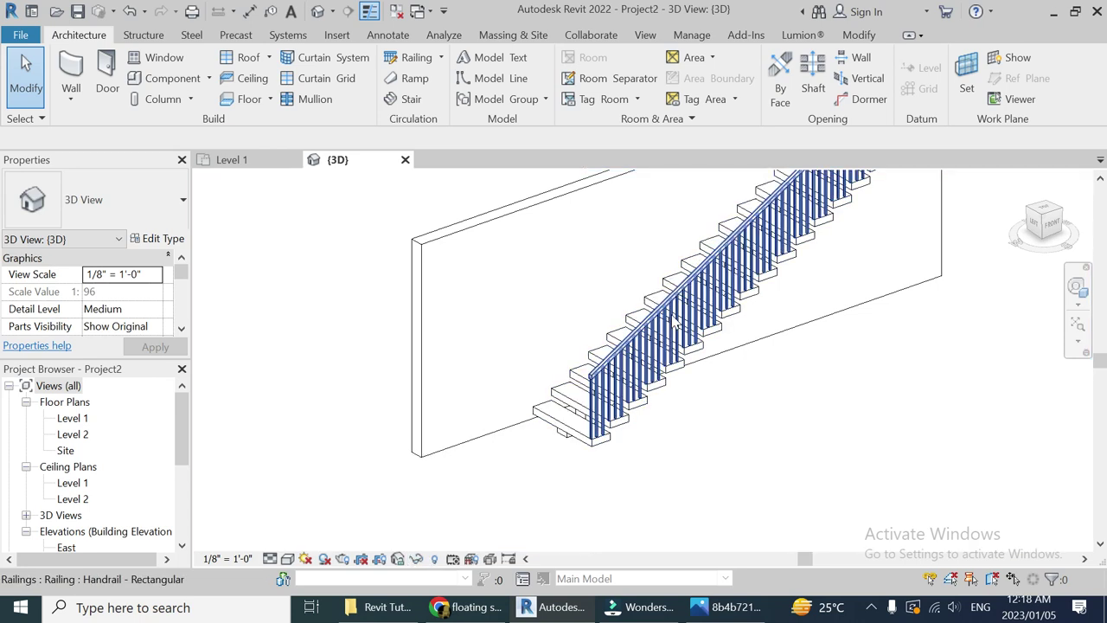
Duplicate the outer railing's Handrail - Rectangular type as Modern Railing.
scroll(663, 331, "up", 2)
left_click(667, 313)
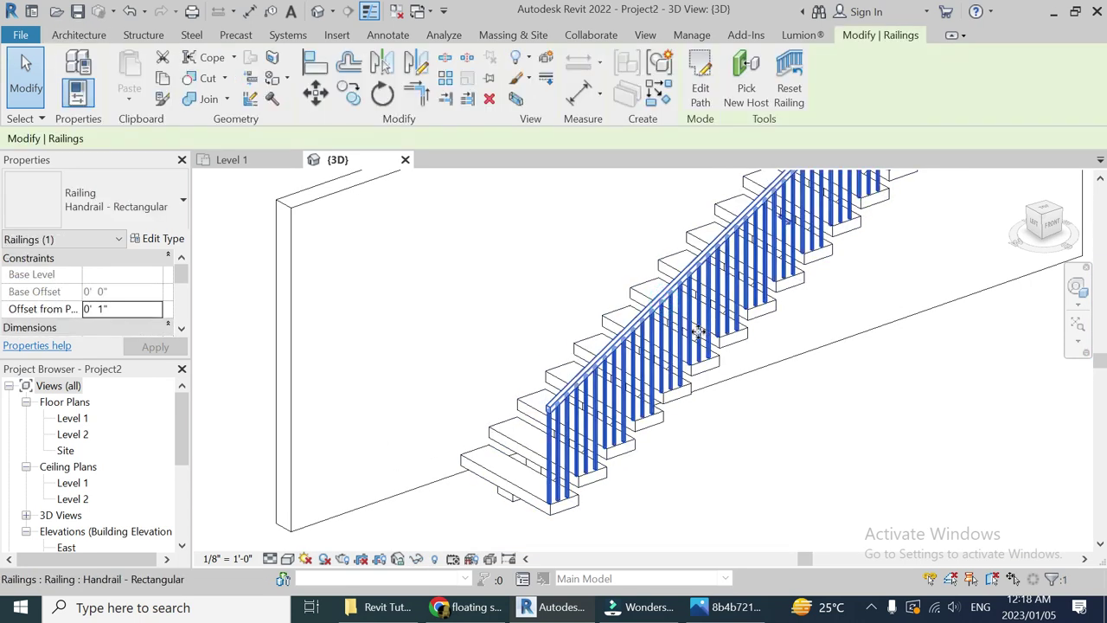
left_click(156, 242)
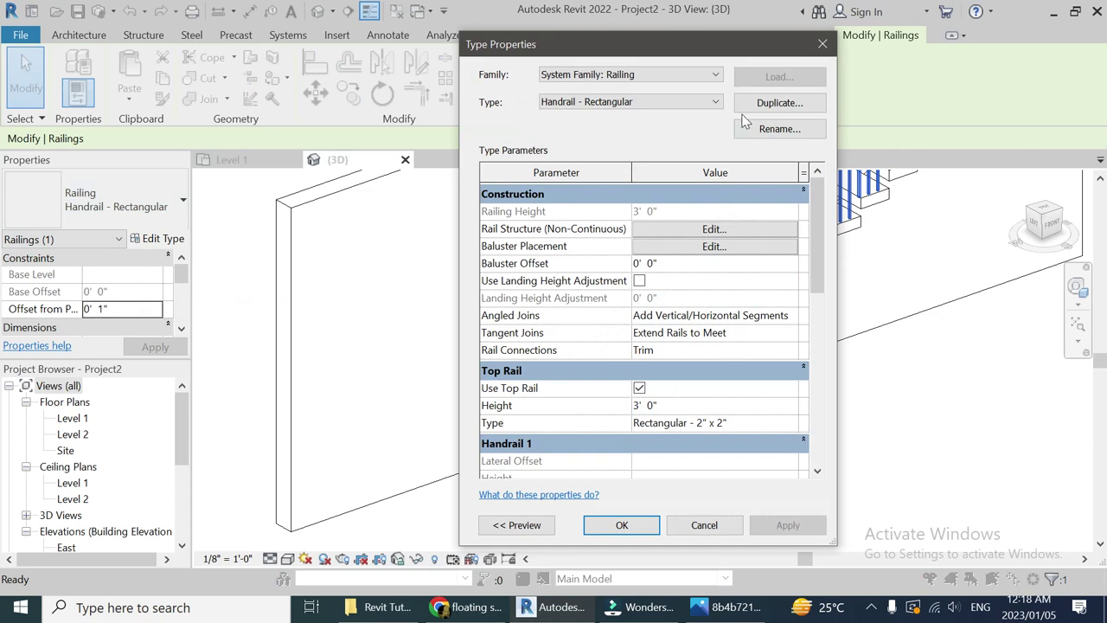
left_click(755, 105)
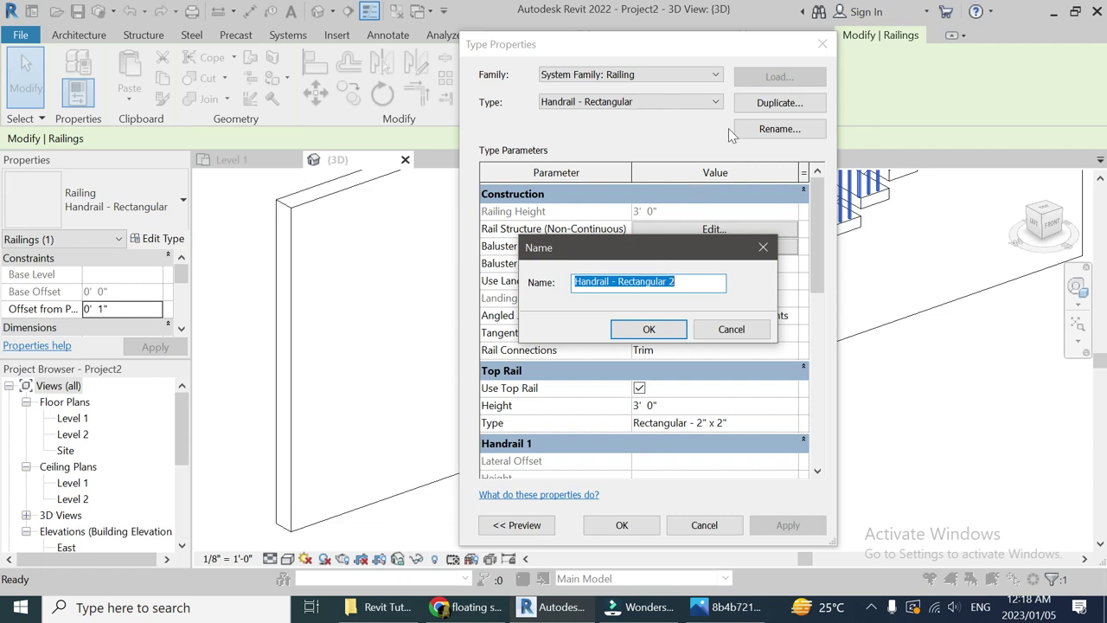
type("Modern Railing")
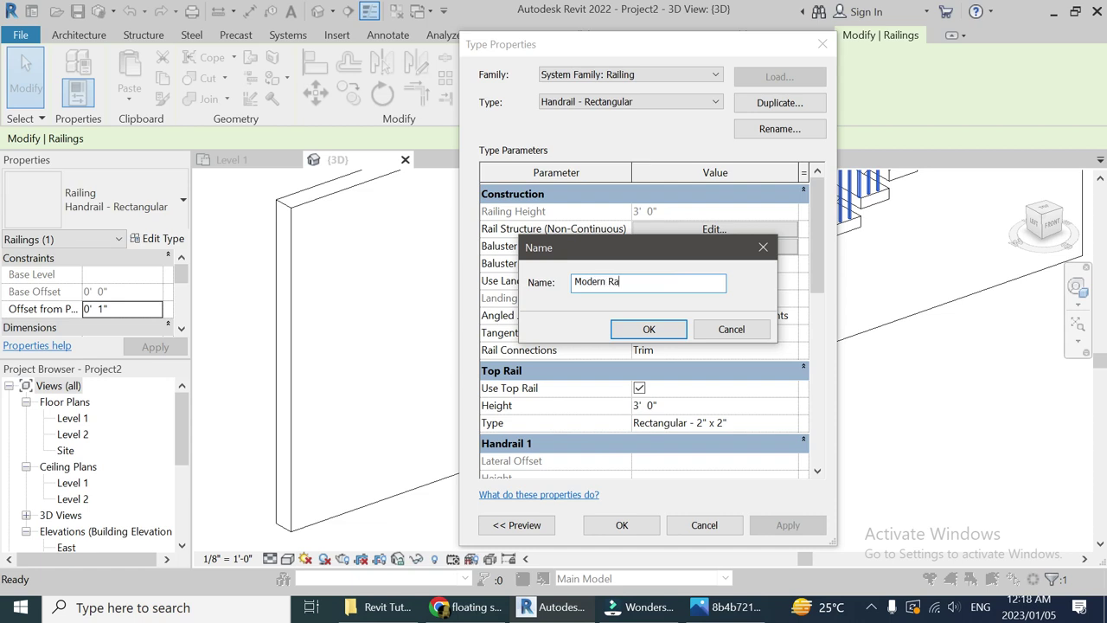
left_click(644, 328)
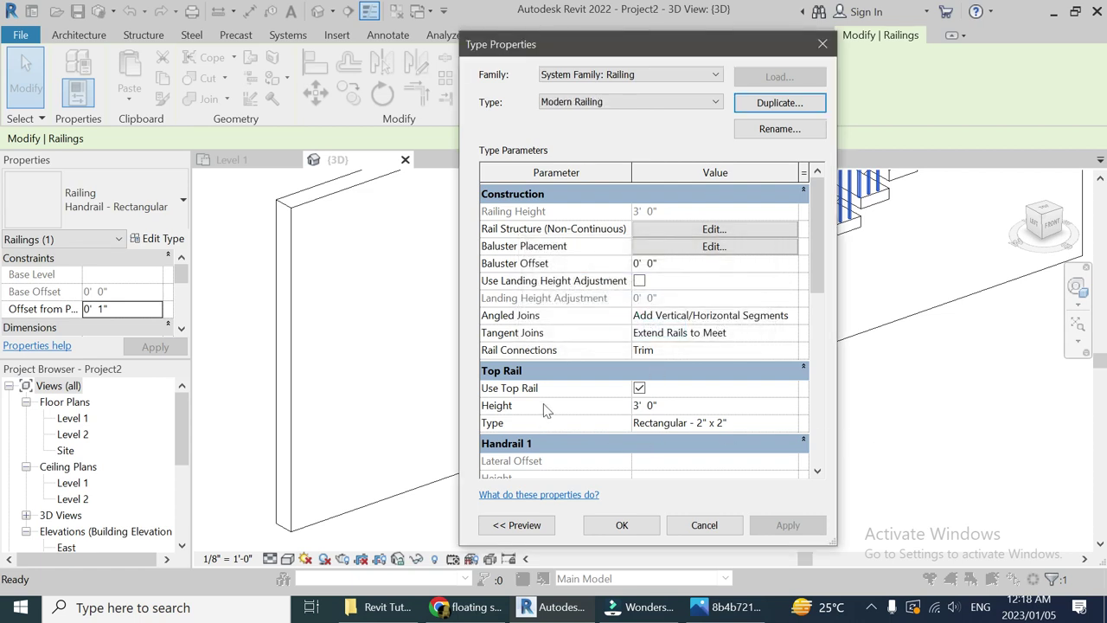
Examine the wooden handrail and its posts in the reference photo, and return to the railing type properties in Revit.
left_click(725, 608)
scroll(431, 380, "up", 3)
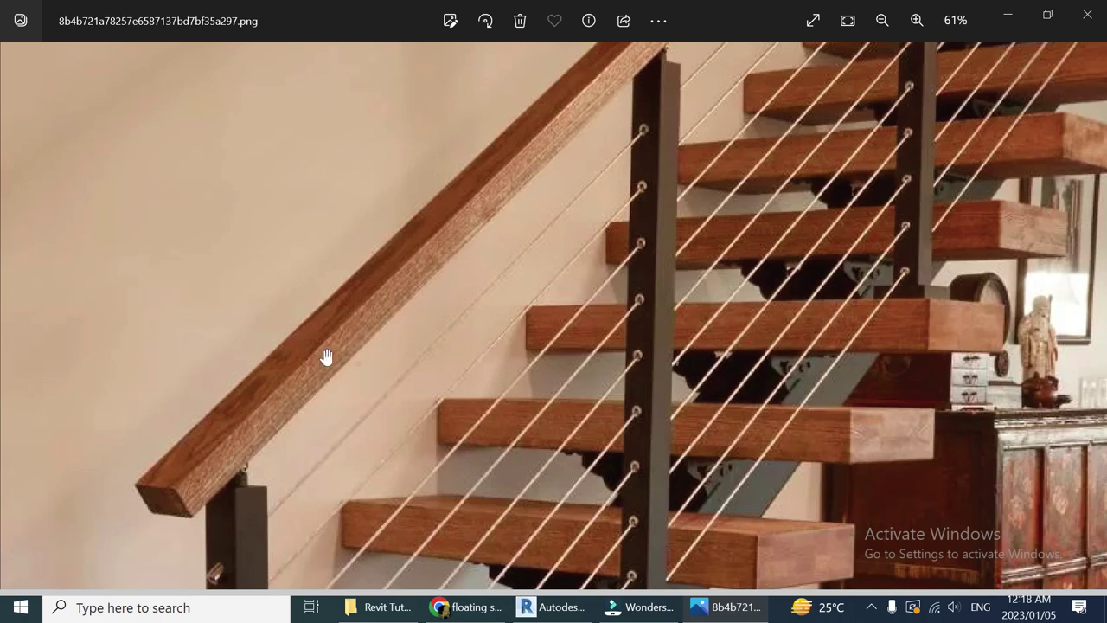
left_click(551, 607)
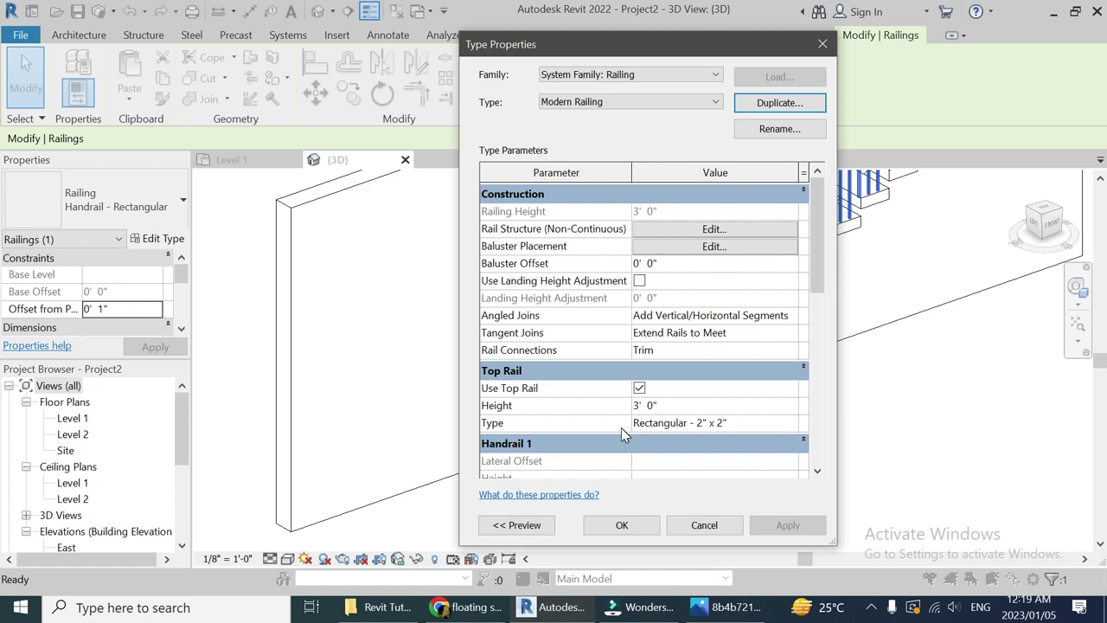
Duplicate the Modern Railing's Rectangular - 2" x 2" top rail type as Rectangular - 4" x 2".
left_click(789, 423)
left_click(789, 423)
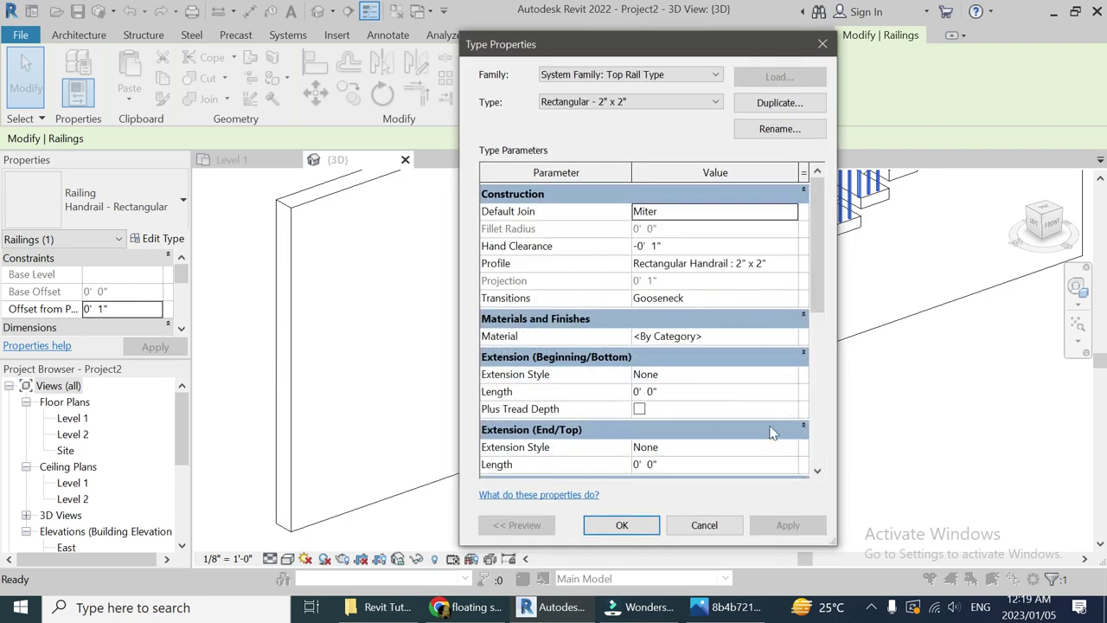
left_click(726, 607)
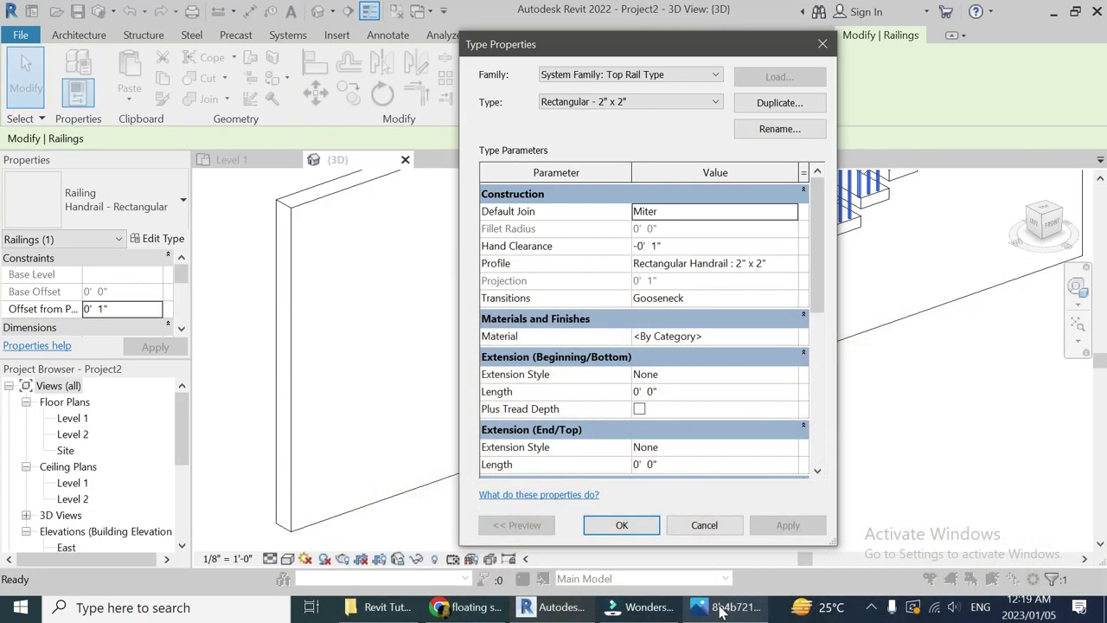
left_click(558, 606)
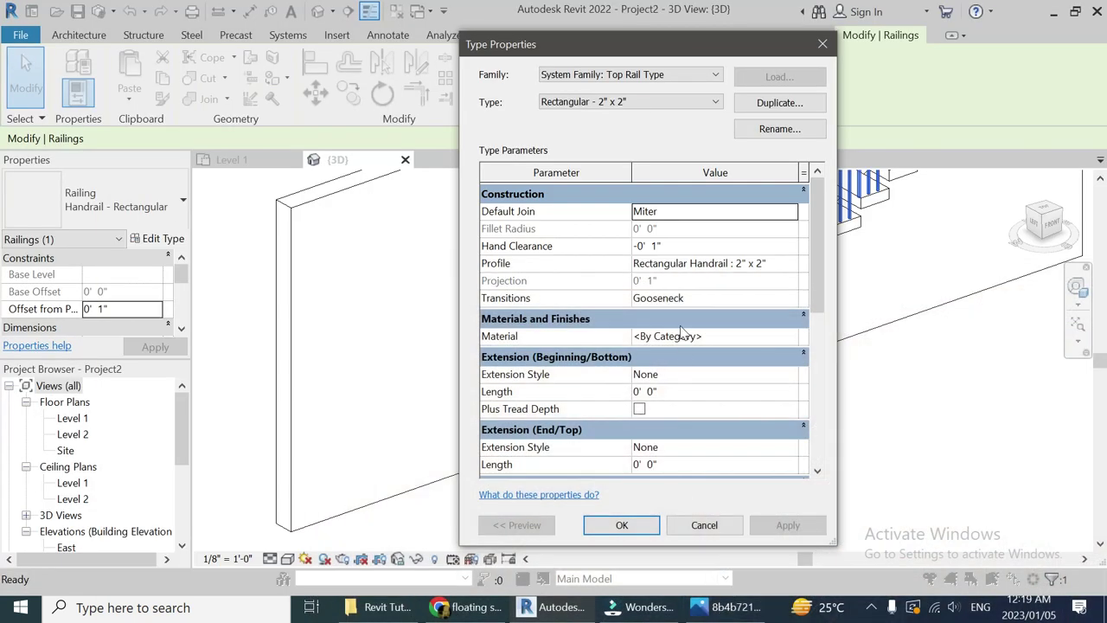
left_click(761, 104)
left_click(684, 281)
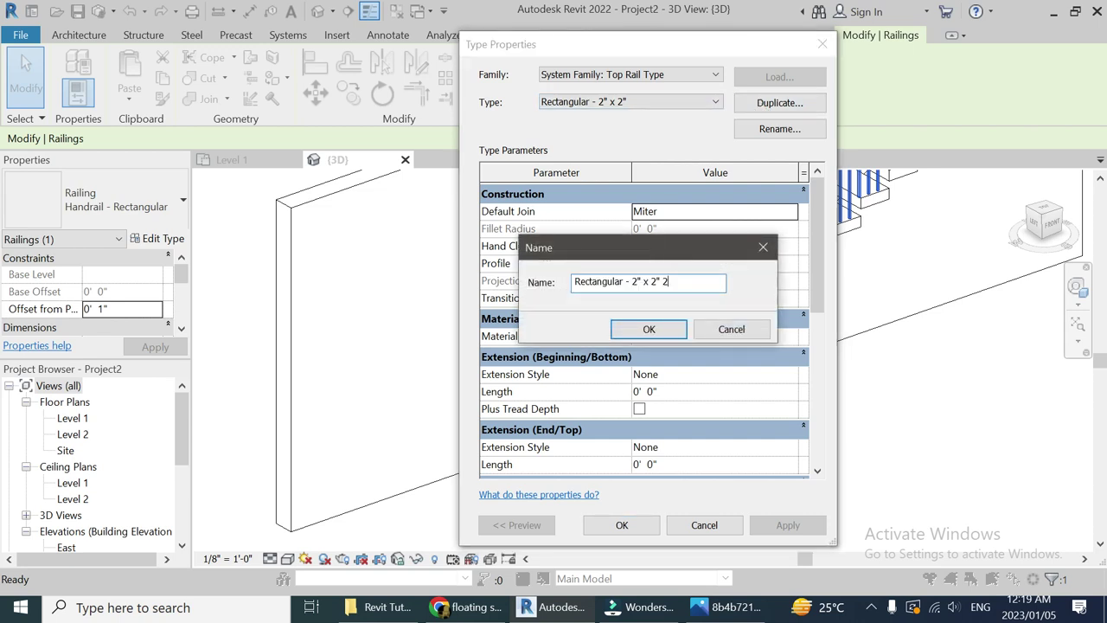
left_click(637, 281)
key("BackSpace")
type("4")
key("Return")
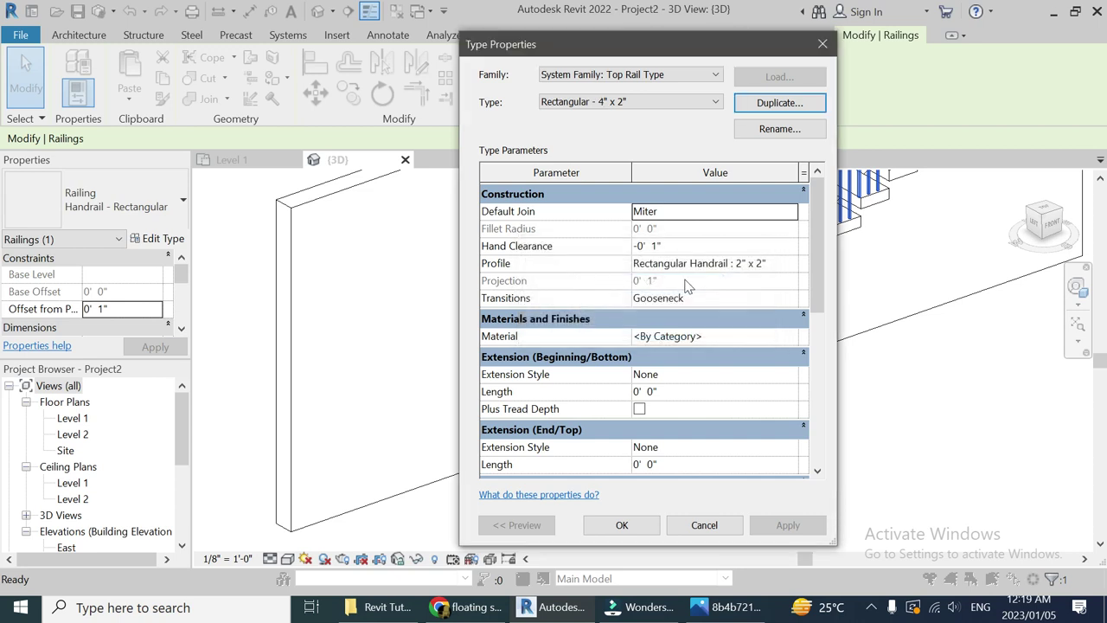
Review the available top rail profiles, keep Rectangular Handrail : 2" x 2", and apply the Modern Railing type to the selected railing.
left_click(790, 263)
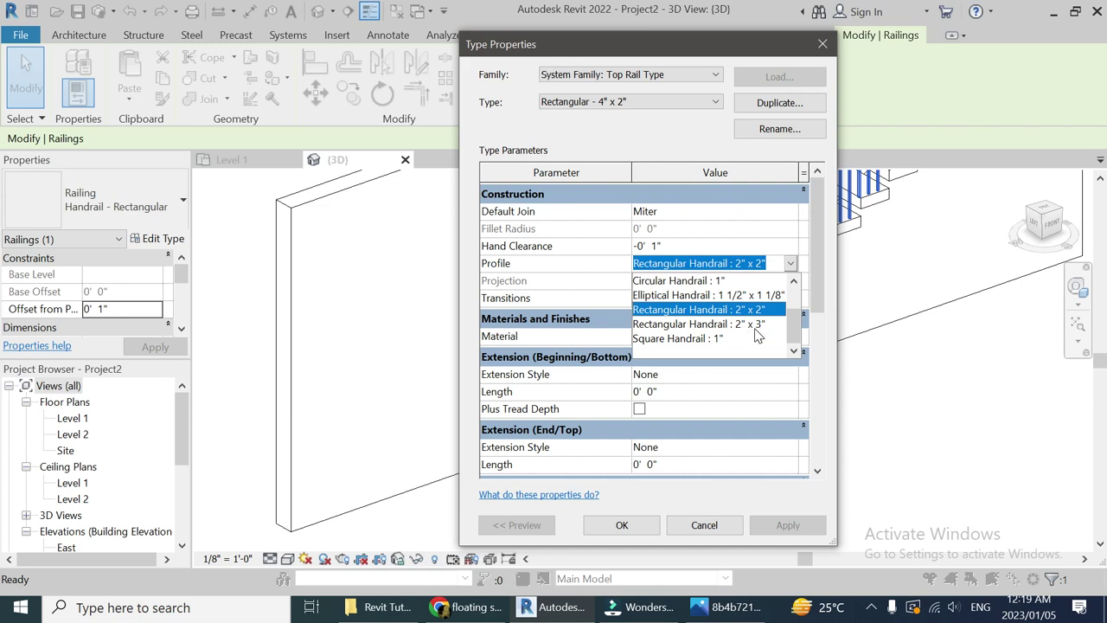
left_click(606, 534)
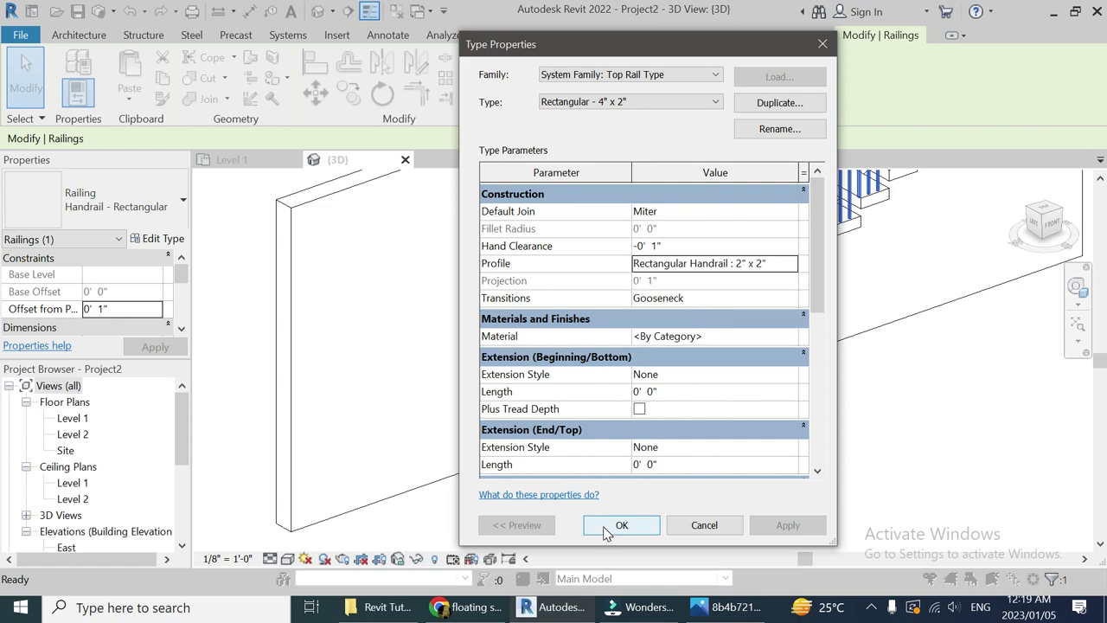
left_click(606, 531)
key("Return")
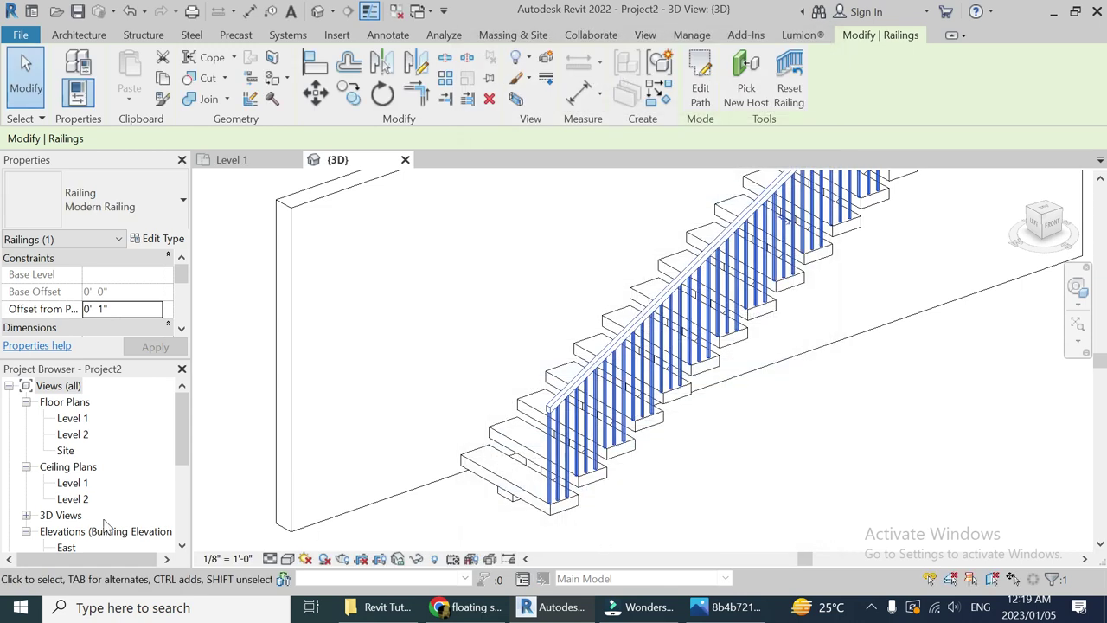
Find the Rectangular Handrail profile family in the project and open the type properties of its 2" x 2" type.
left_click(177, 474)
scroll(178, 484, "down", 4)
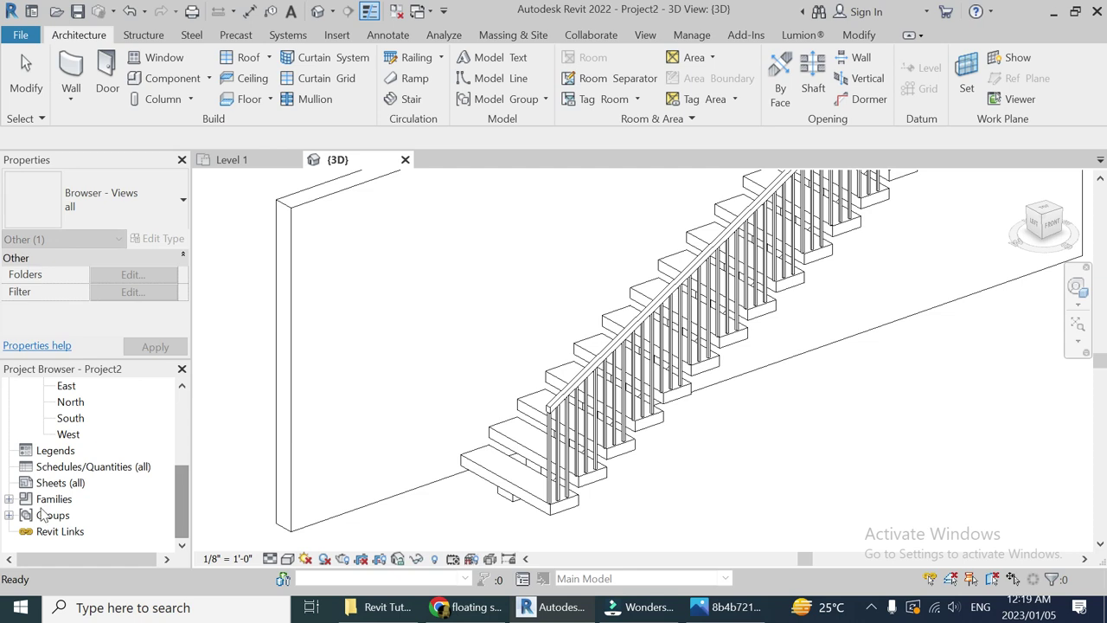
left_click(8, 499)
scroll(61, 472, "down", 3)
scroll(60, 472, "down", 3)
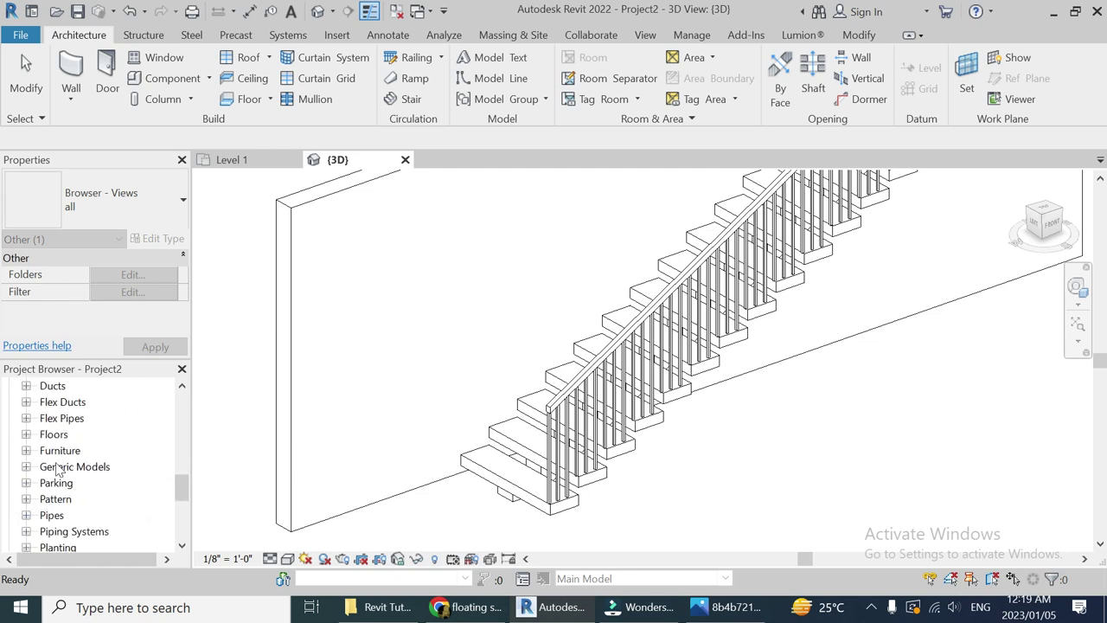
scroll(60, 485, "down", 1)
left_click(26, 515)
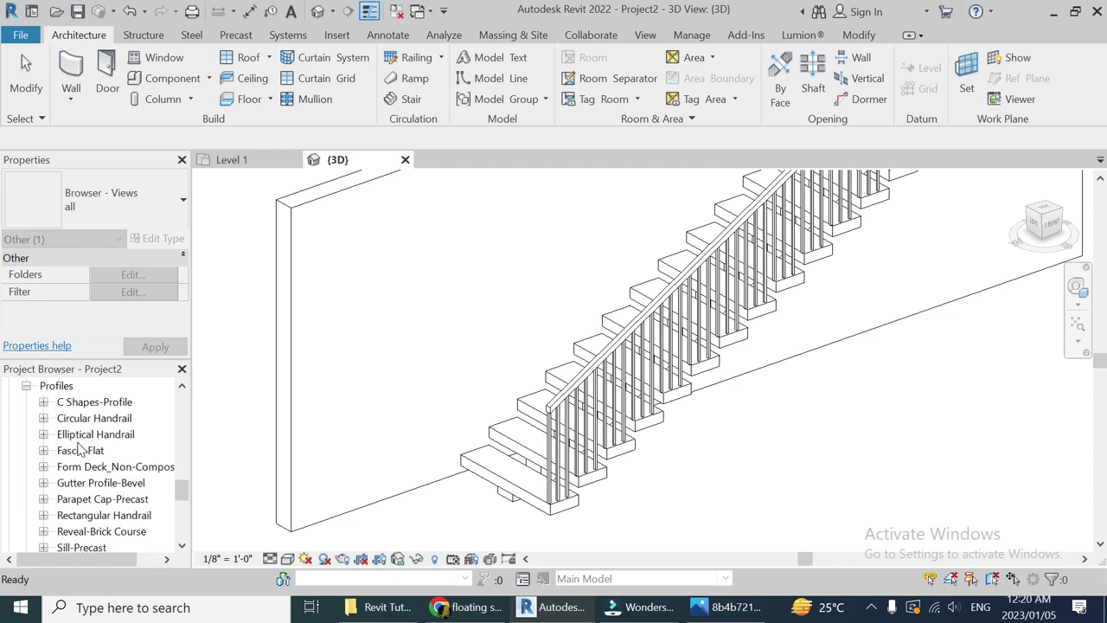
scroll(91, 466, "down", 5)
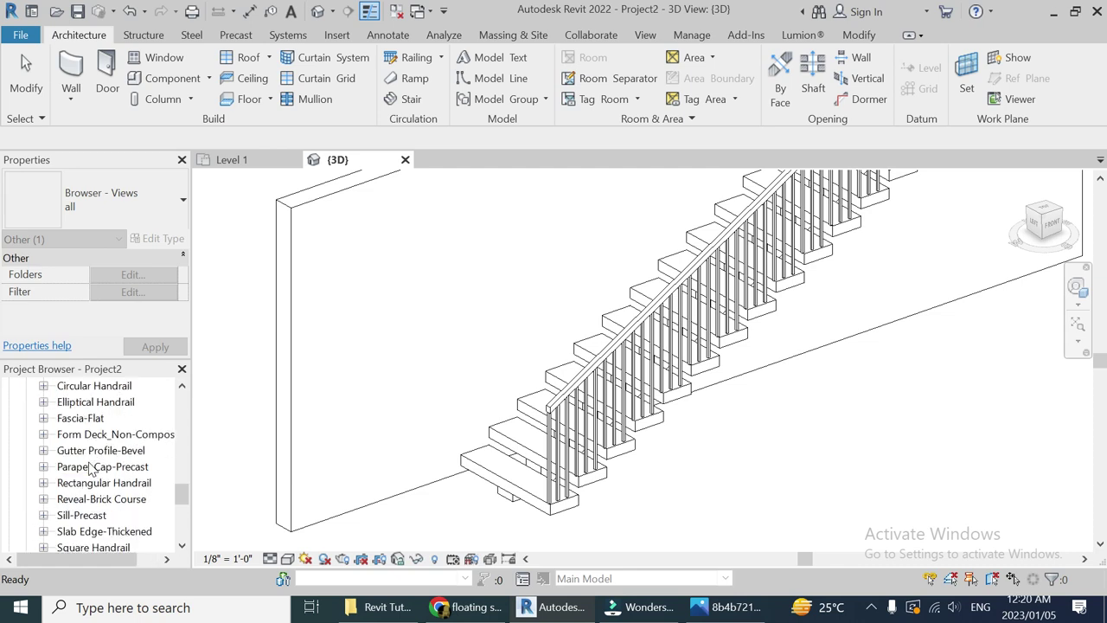
scroll(91, 468, "up", 1)
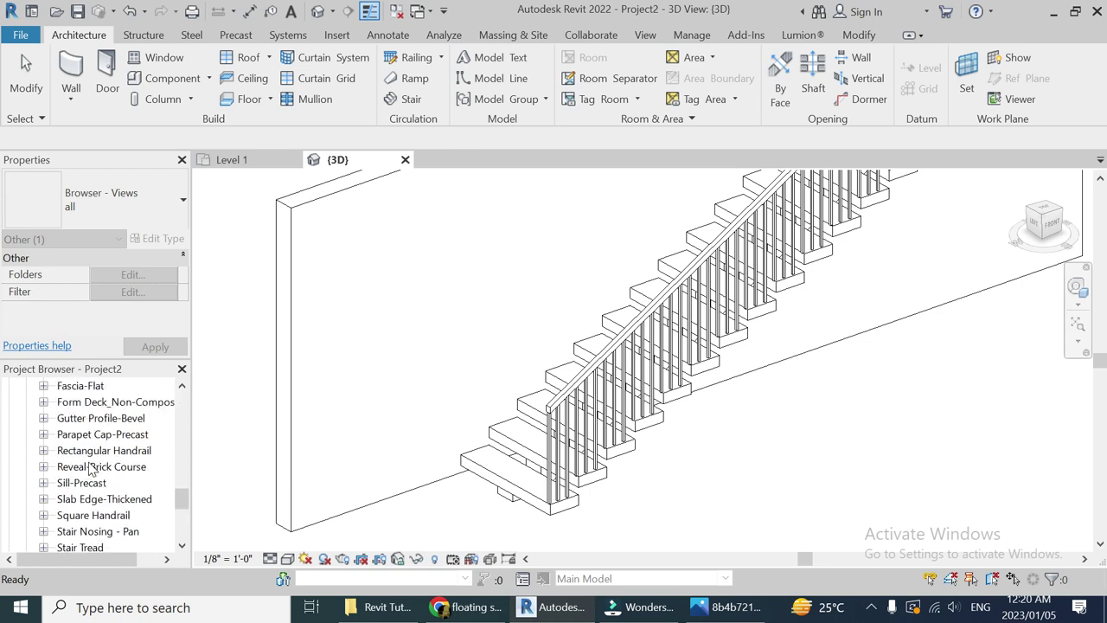
scroll(91, 467, "up", 2)
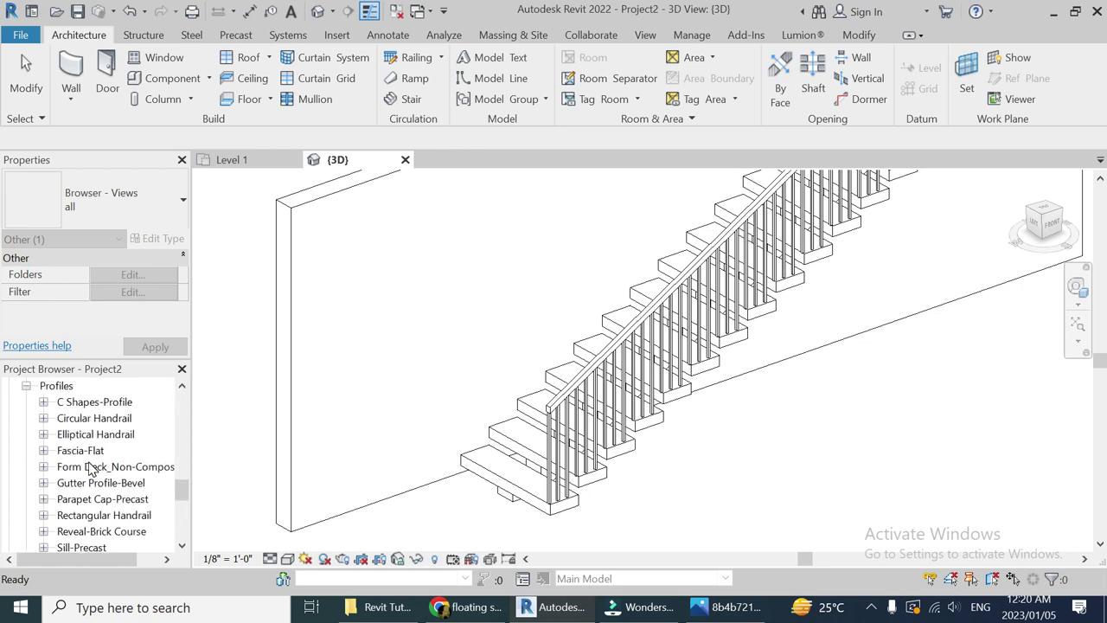
scroll(91, 468, "down", 1)
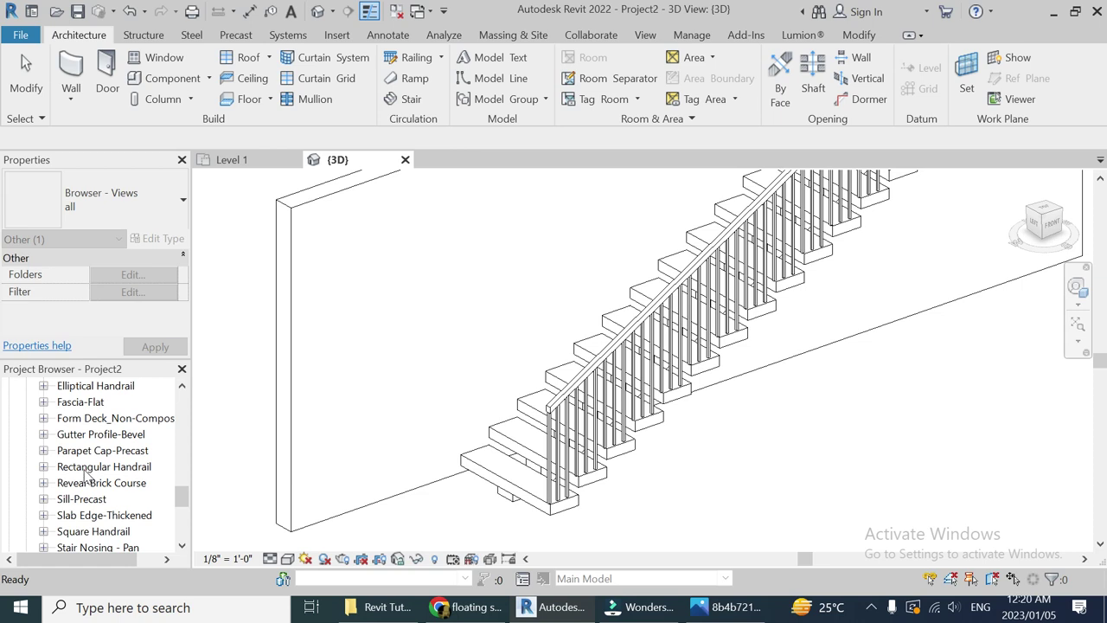
left_click(87, 468)
left_click(43, 467)
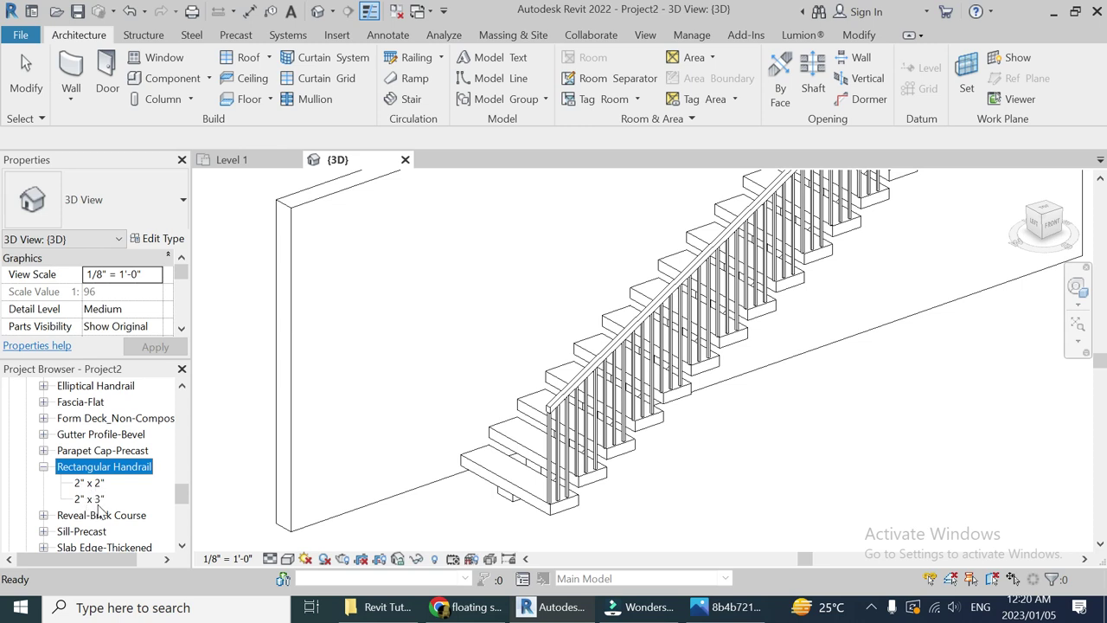
double_click(90, 486)
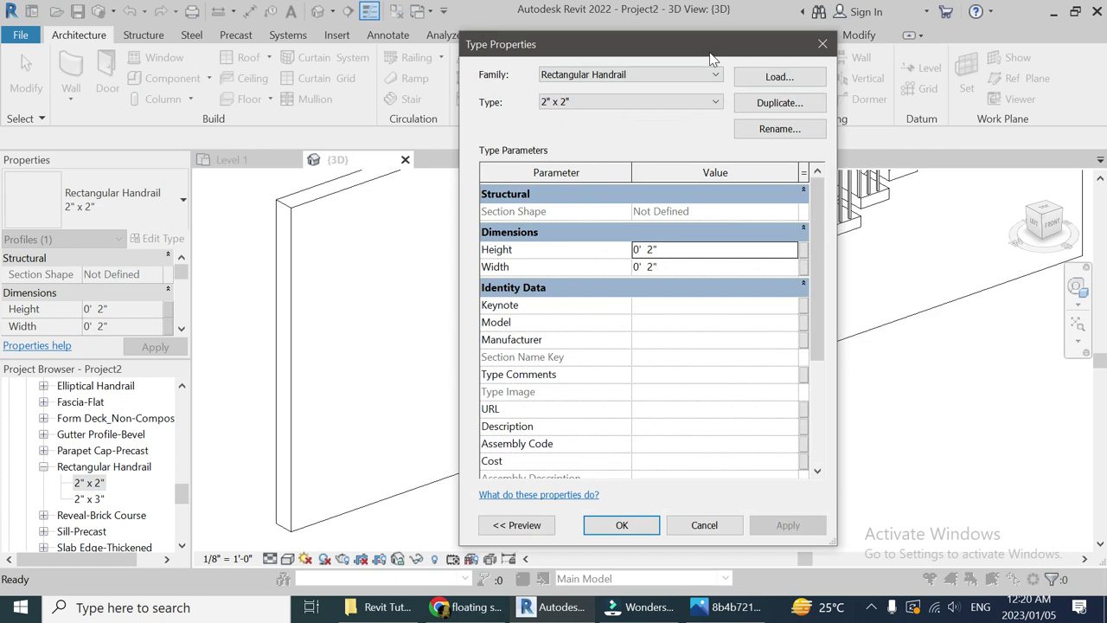
Duplicate the Rectangular Handrail 2" x 2" profile type as 4" x 2".
left_click(749, 104)
left_click(576, 285)
key("BackSpace")
type("4\" x 2\" 2")
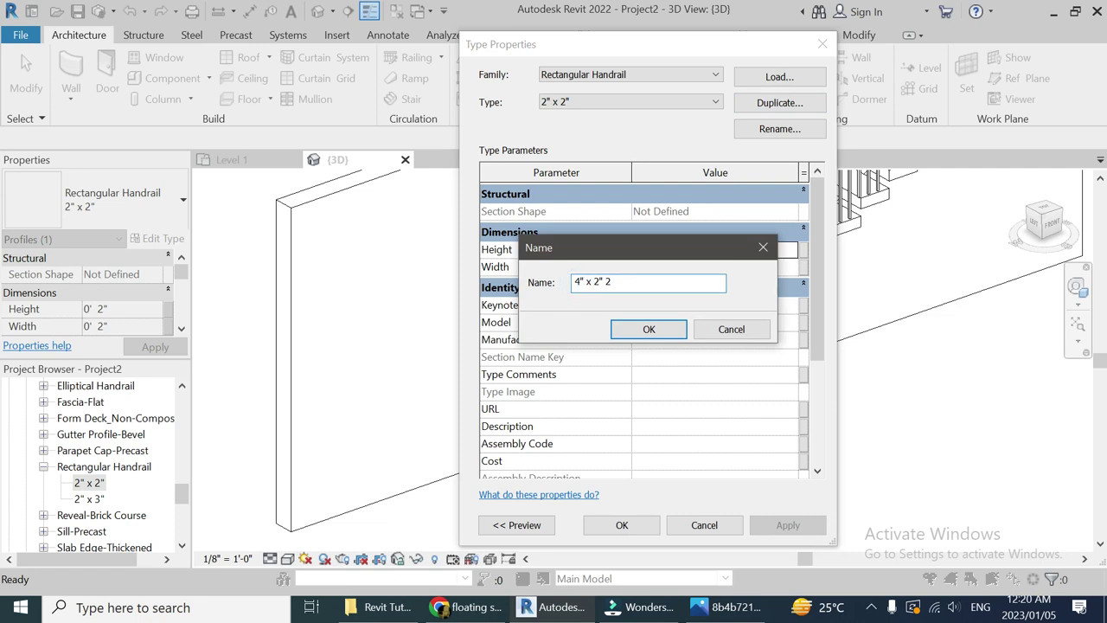
left_click(715, 282)
key("BackSpace")
key("BackSpace")
key("Return")
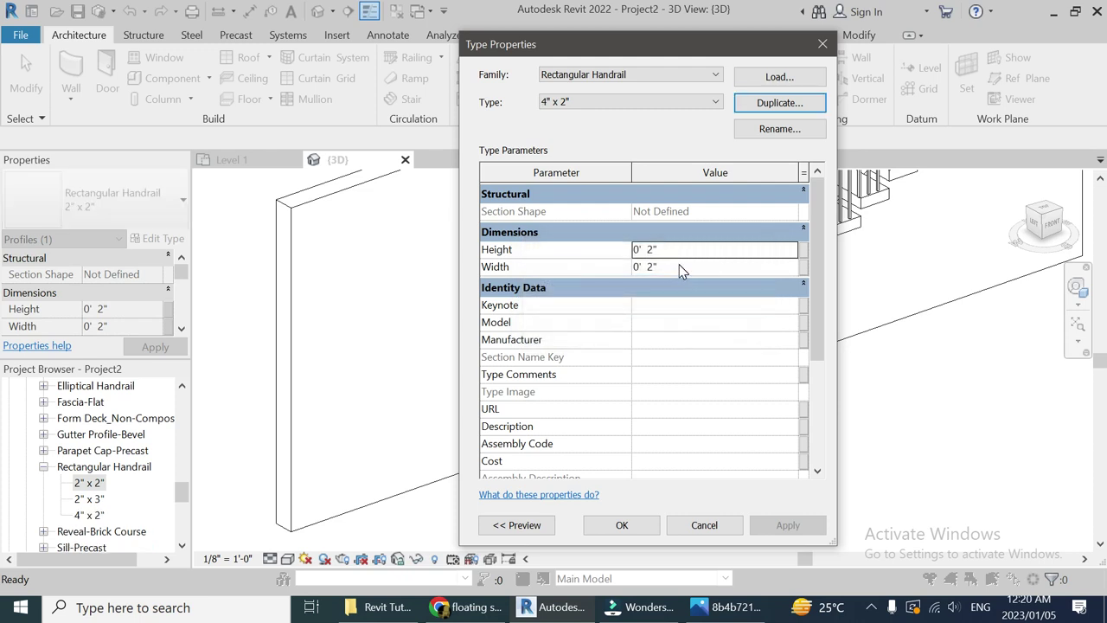
Set the width of the 4" x 2" handrail profile to 4" and accept its type properties.
left_click(671, 267)
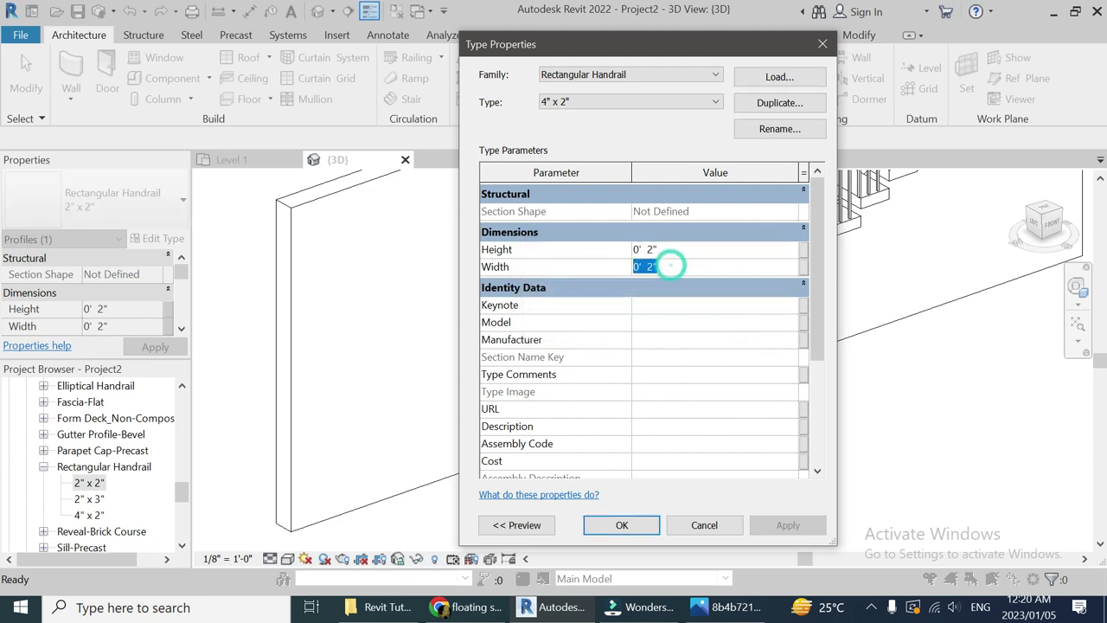
type("4")
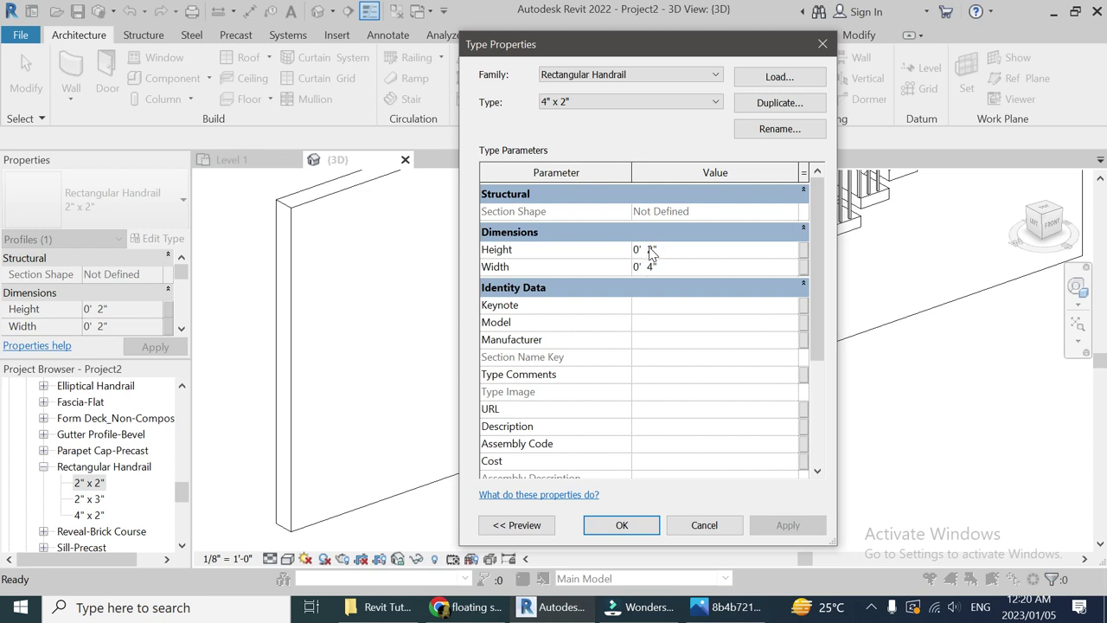
left_click(634, 526)
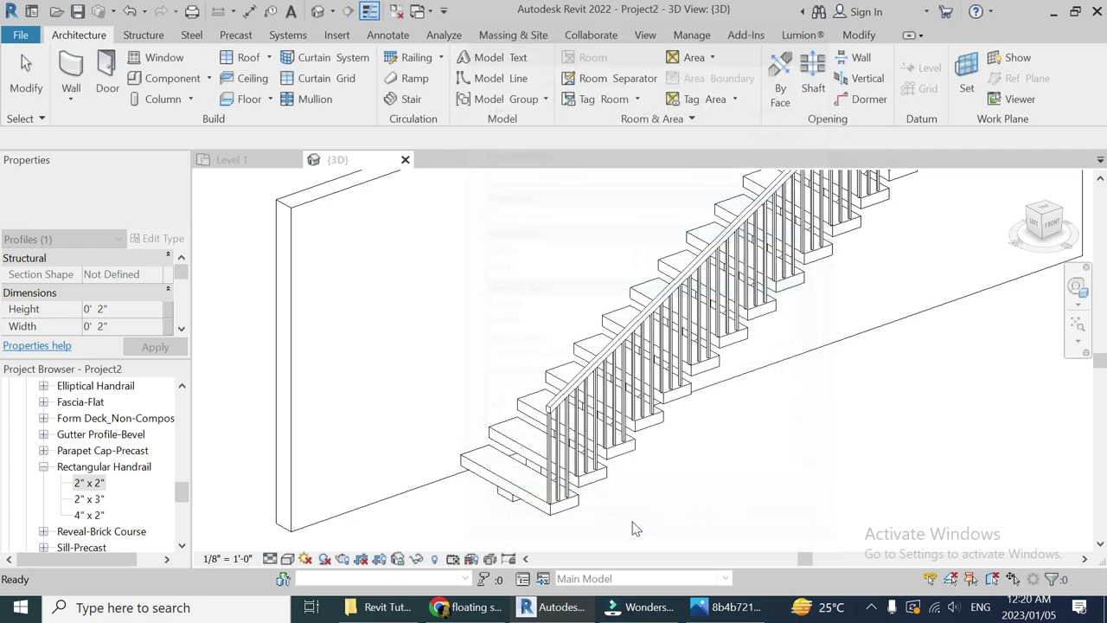
Assign the Rectangular Handrail : 4" x 2" profile to the Modern Railing's Rectangular - 4" x 2" top rail type.
left_click(590, 391)
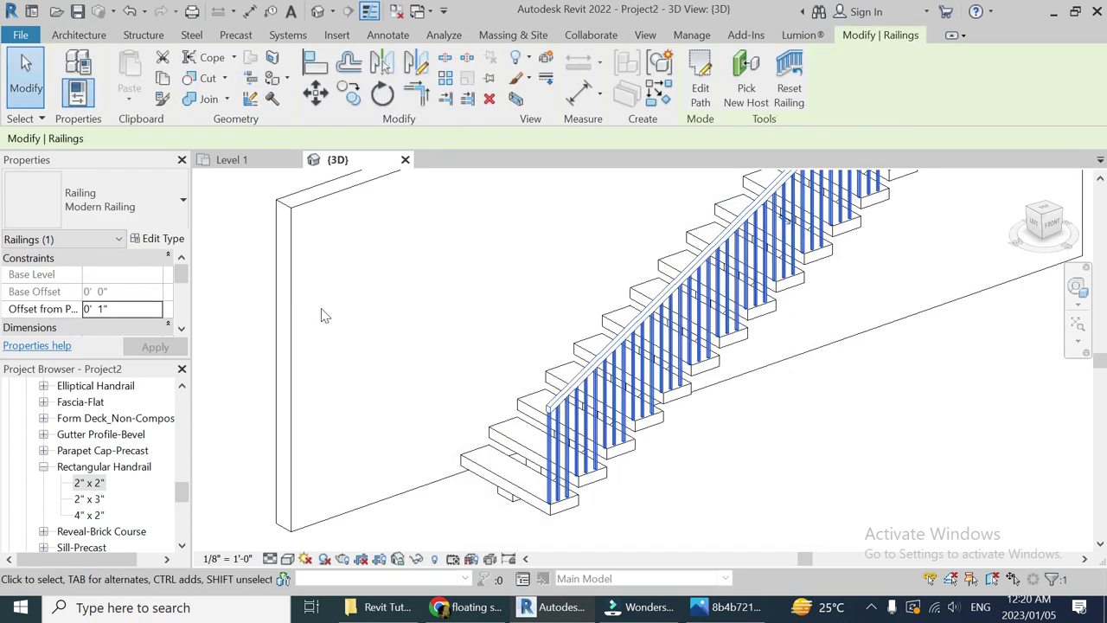
left_click(157, 239)
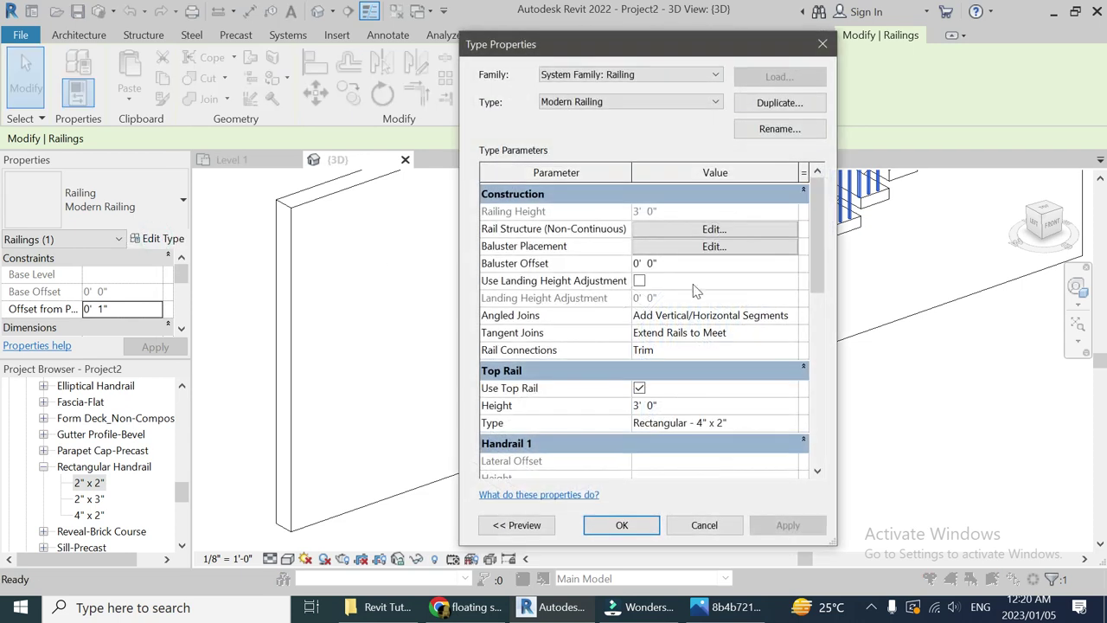
left_click(793, 422)
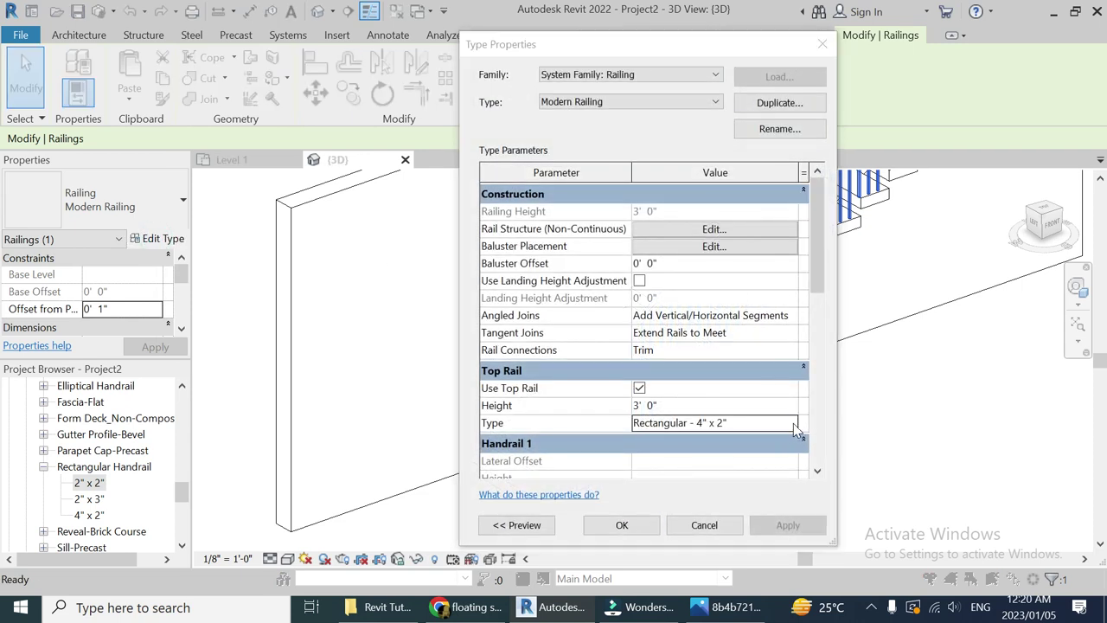
left_click(793, 422)
left_click_drag(672, 48, 467, 43)
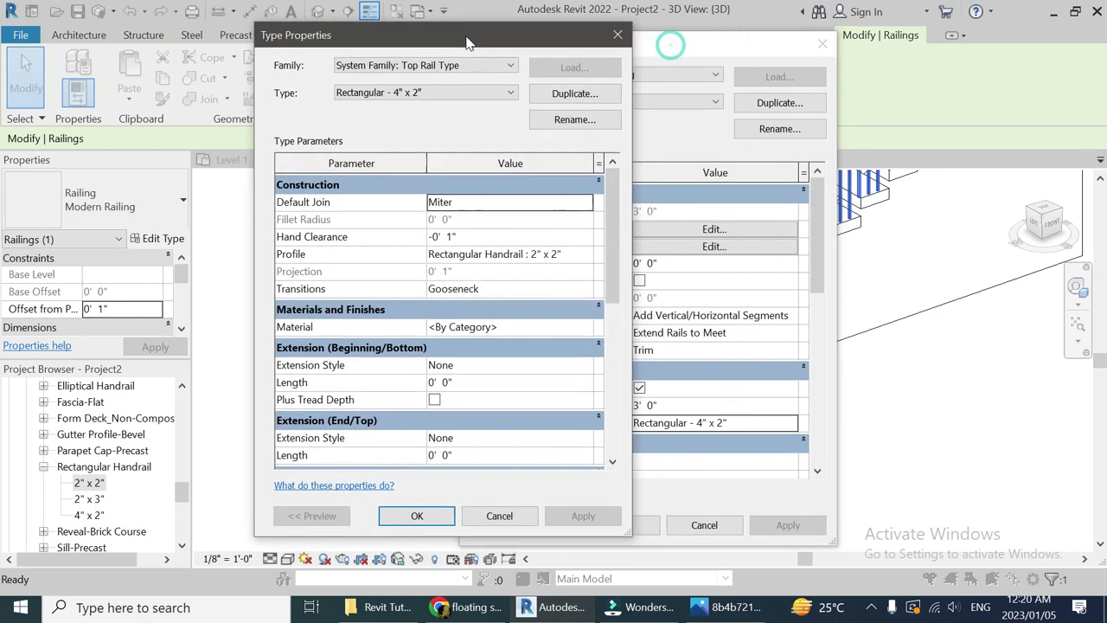
left_click(588, 254)
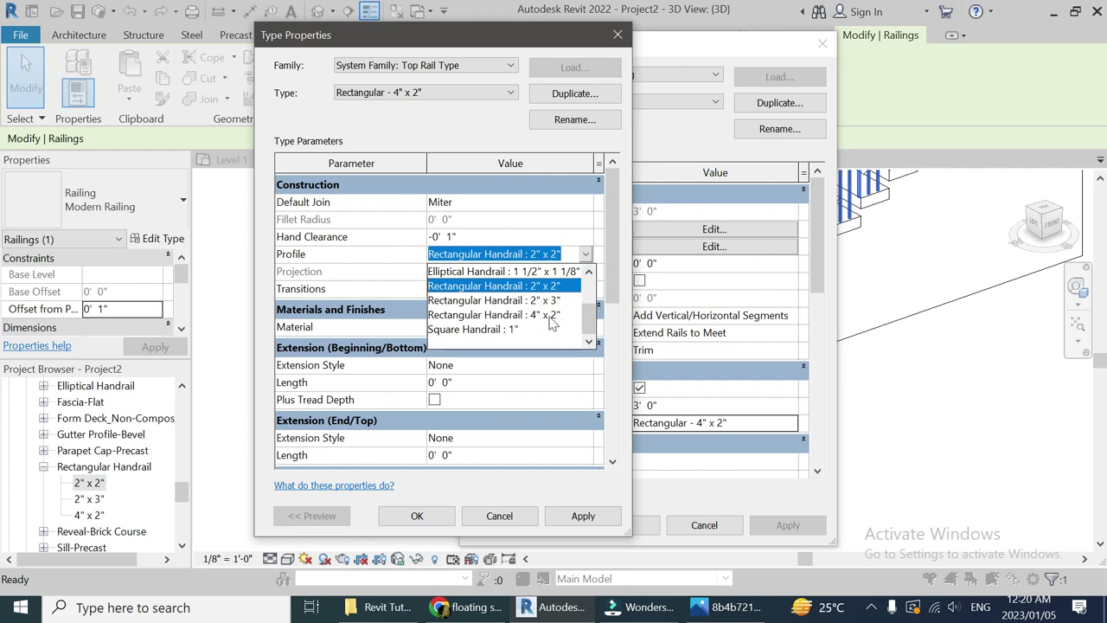
left_click(520, 314)
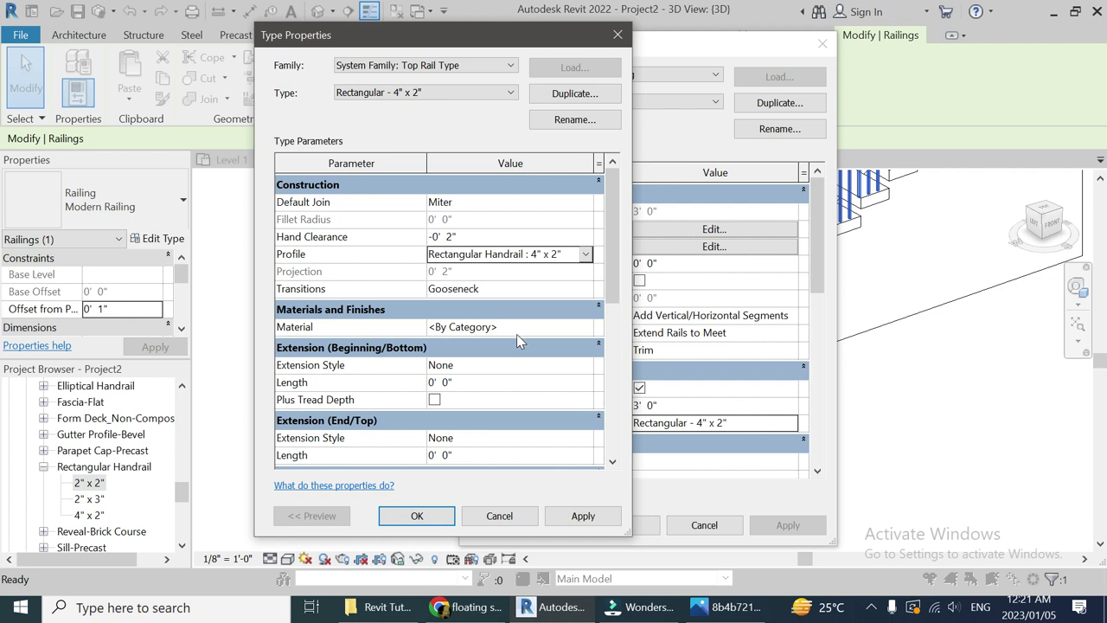
Review the remaining top rail parameters against the reference photo and apply the type changes to the Modern Railing.
scroll(517, 341, "down", 1)
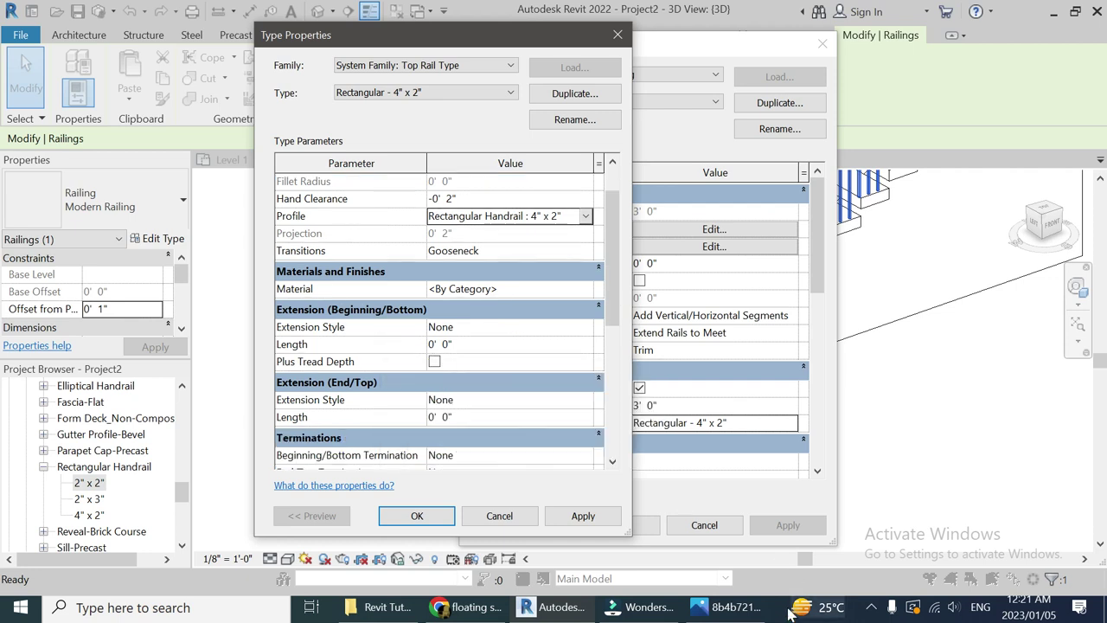
left_click(727, 607)
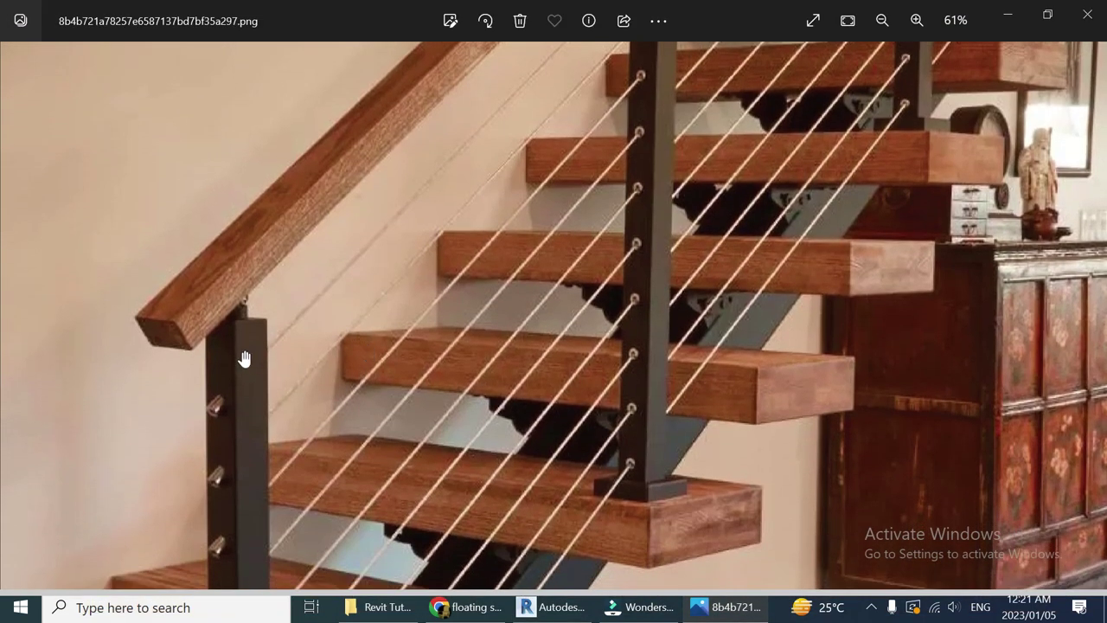
left_click(705, 607)
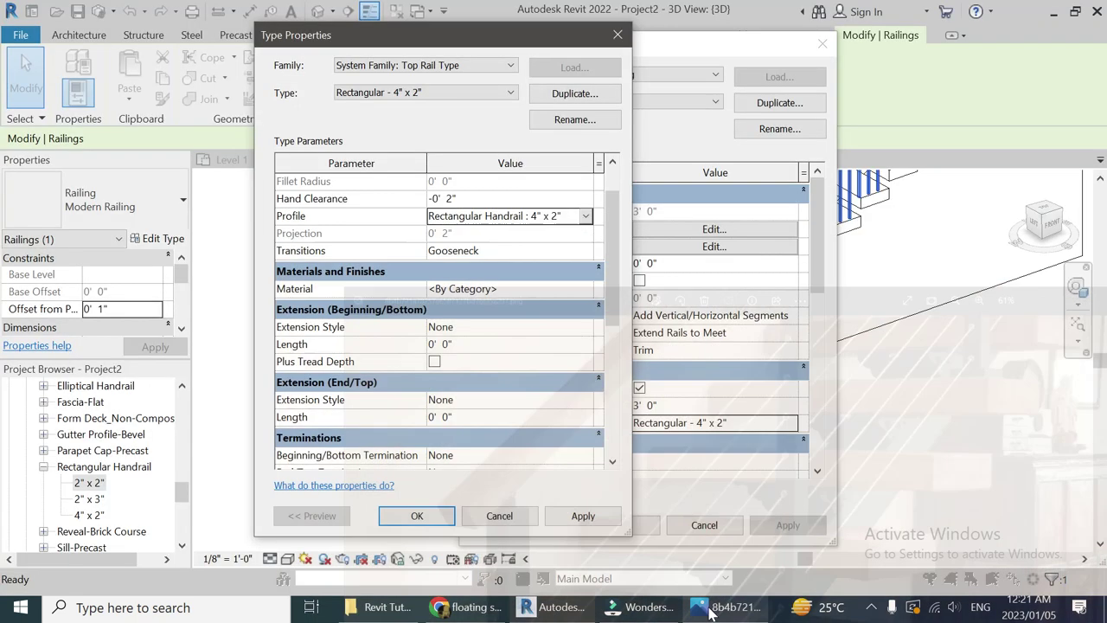
scroll(533, 380, "down", 3)
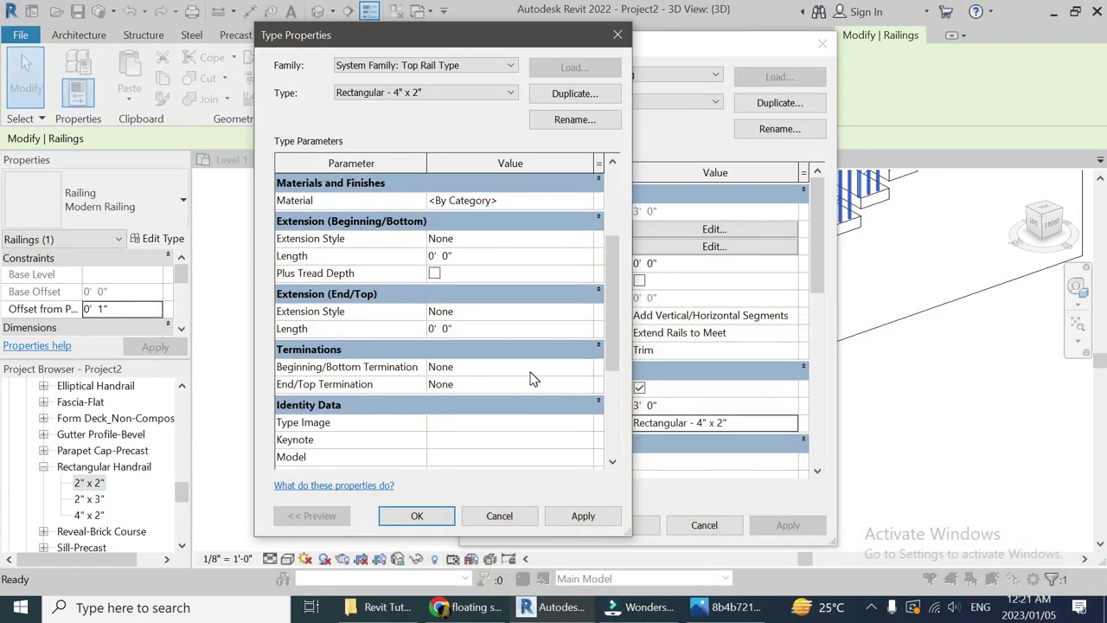
scroll(534, 381, "down", 2)
scroll(534, 381, "up", 5)
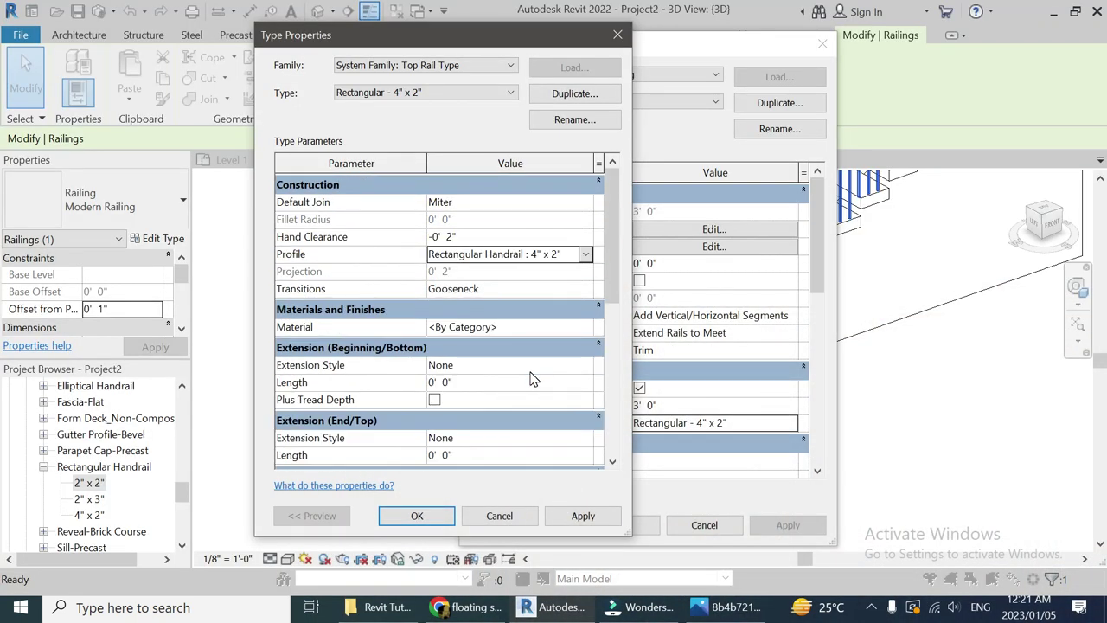
left_click(427, 517)
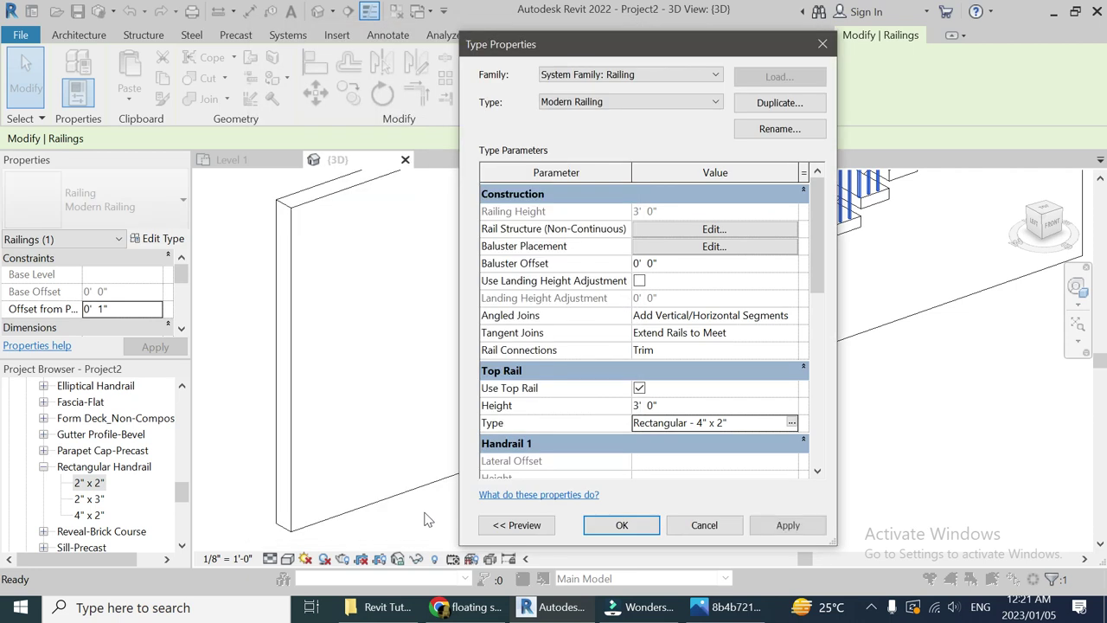
left_click(621, 525)
Inspect the railing's top rail and balusters in 3D, compare them with the reference photo's handrail, posts and cables, and return to Revit.
scroll(546, 448, "up", 3)
scroll(534, 351, "down", 5)
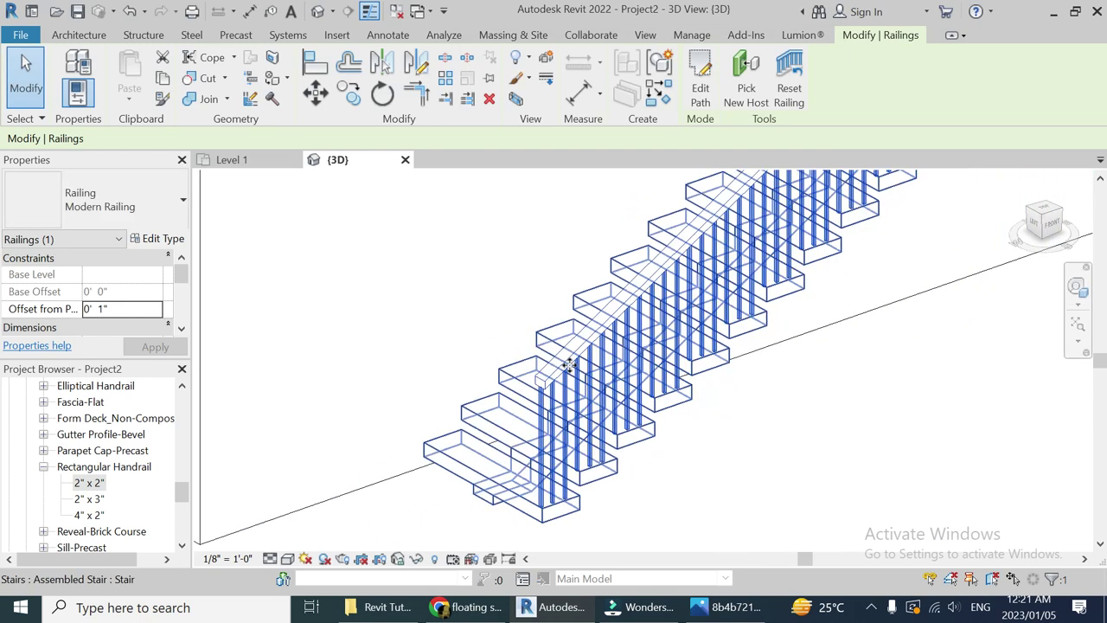
scroll(540, 389, "up", 3)
scroll(541, 390, "up", 4)
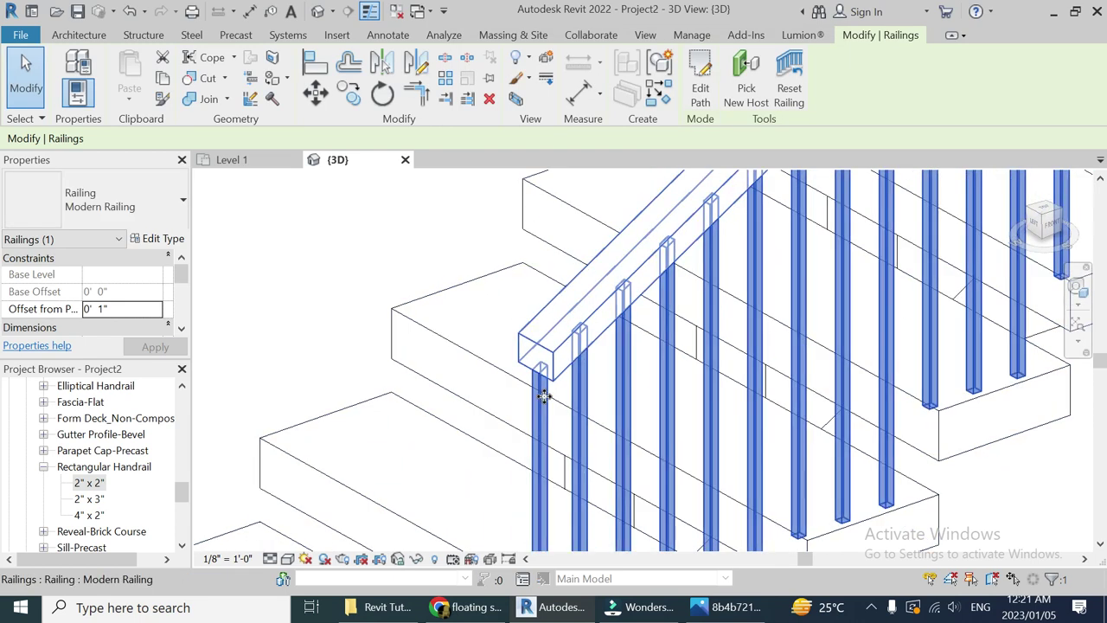
scroll(544, 386, "down", 2)
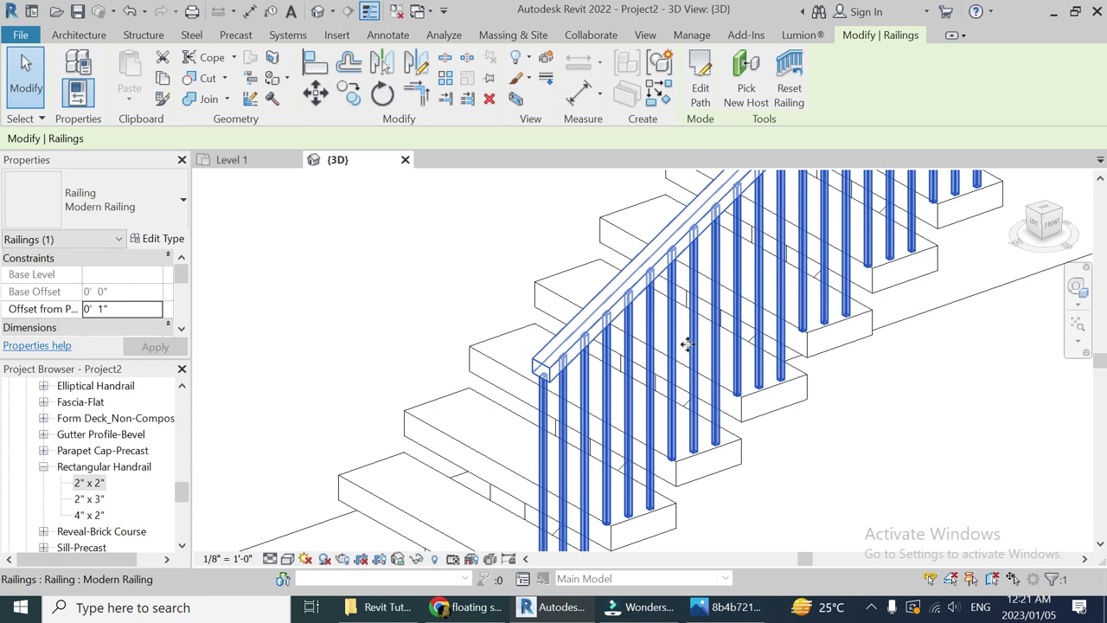
left_click(729, 607)
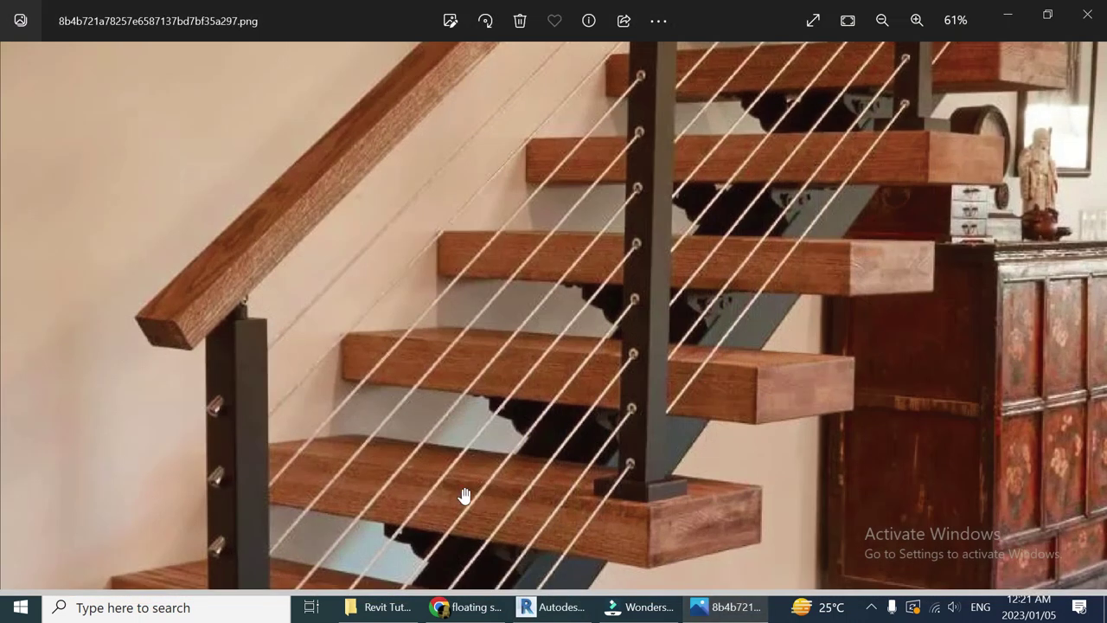
scroll(501, 250, "down", 2)
scroll(398, 432, "up", 2)
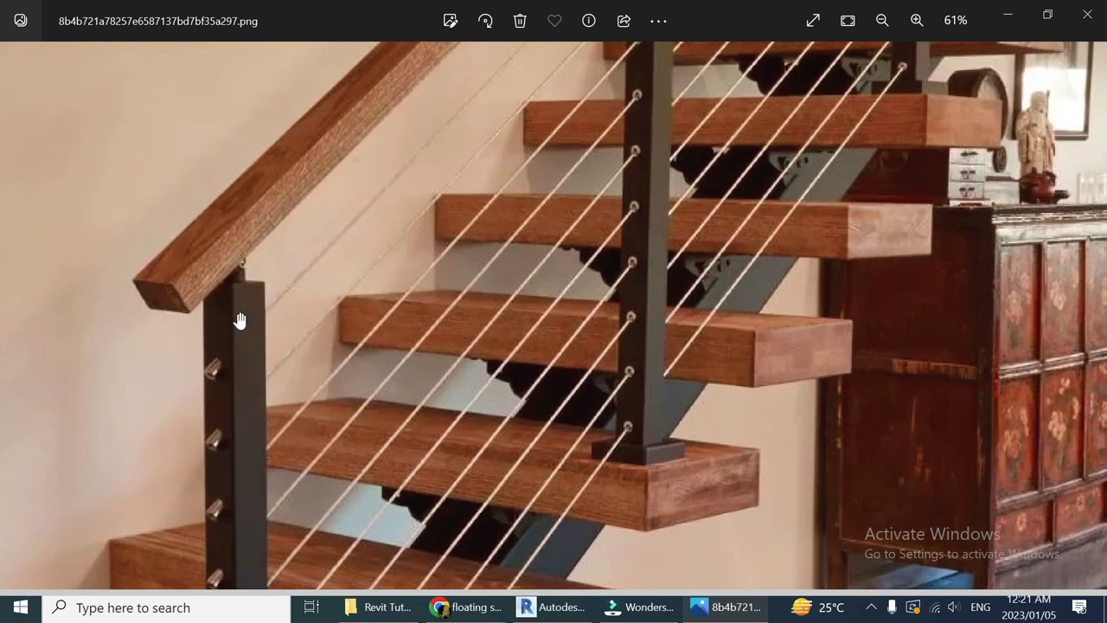
scroll(240, 316, "up", 2)
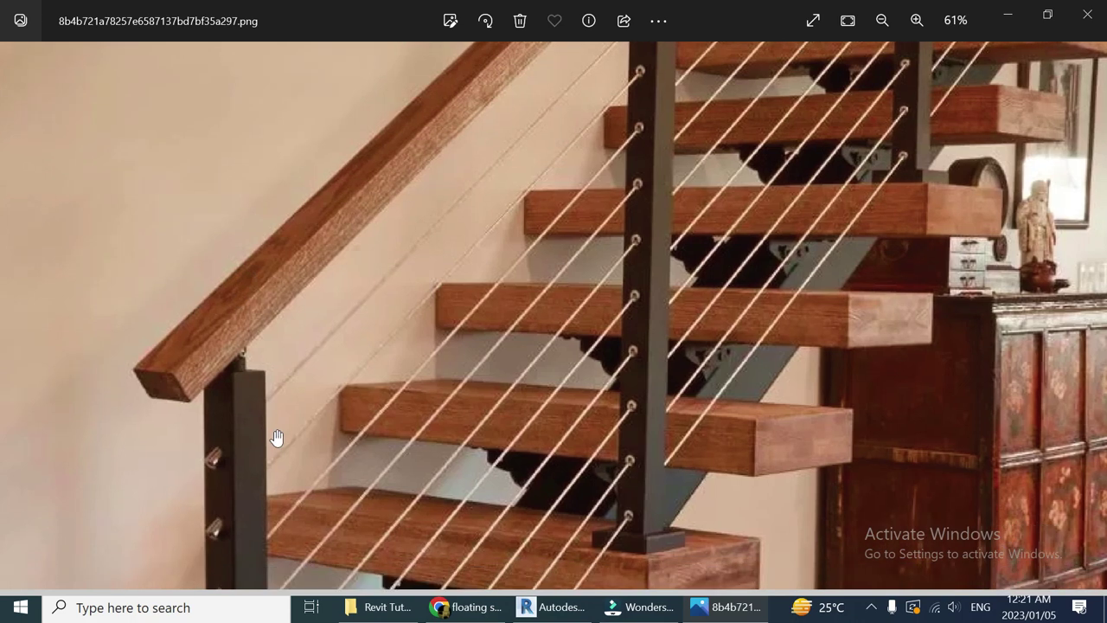
double_click(662, 161)
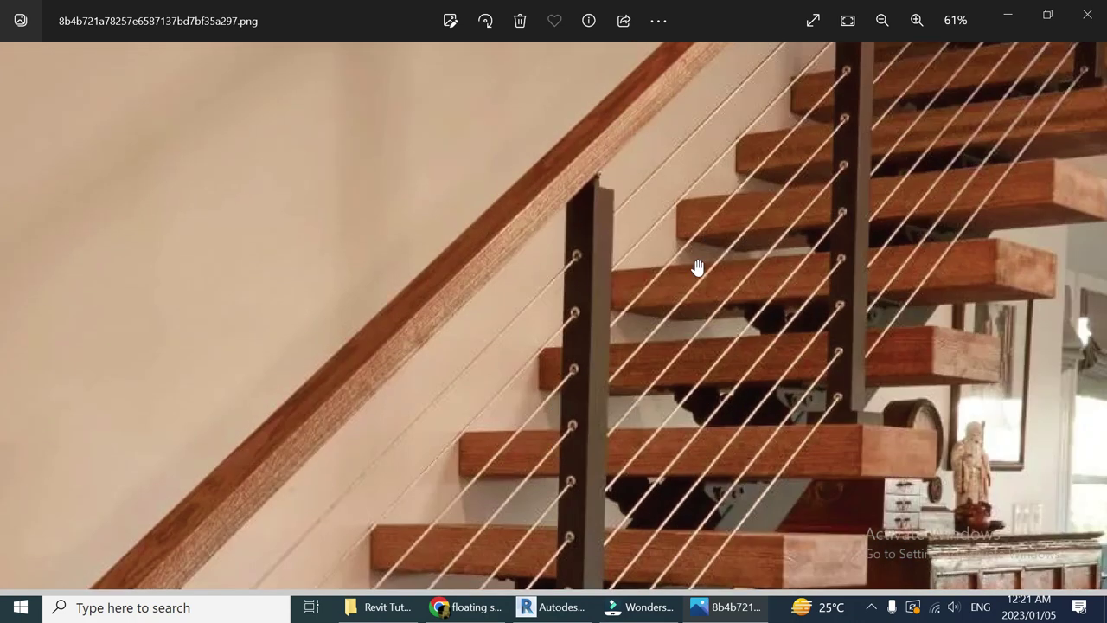
double_click(634, 413)
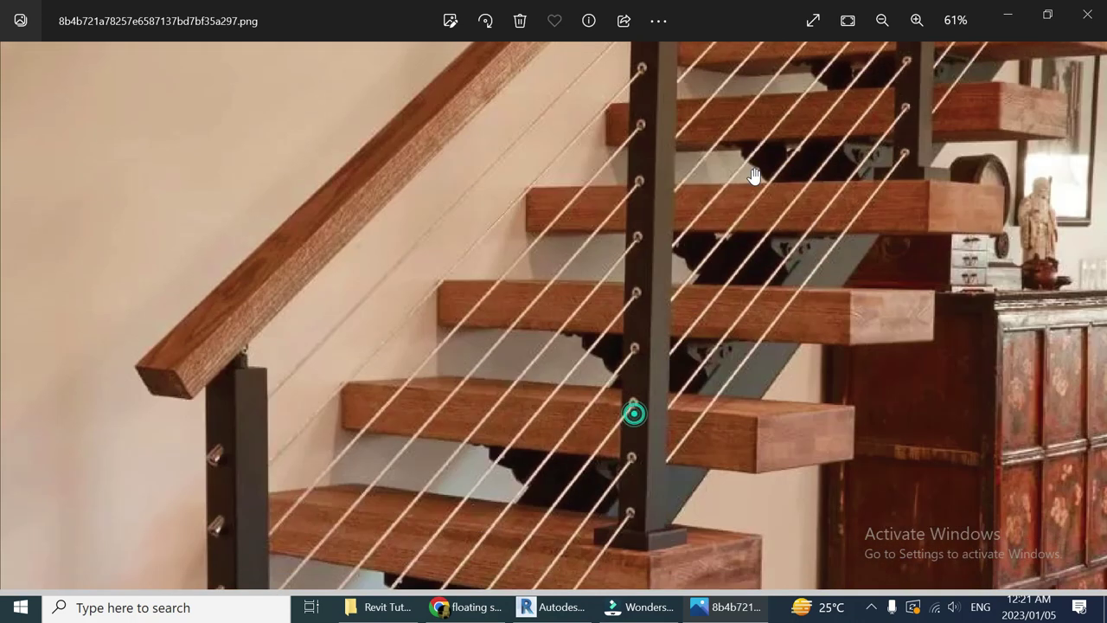
scroll(763, 289, "down", 2)
left_click(567, 610)
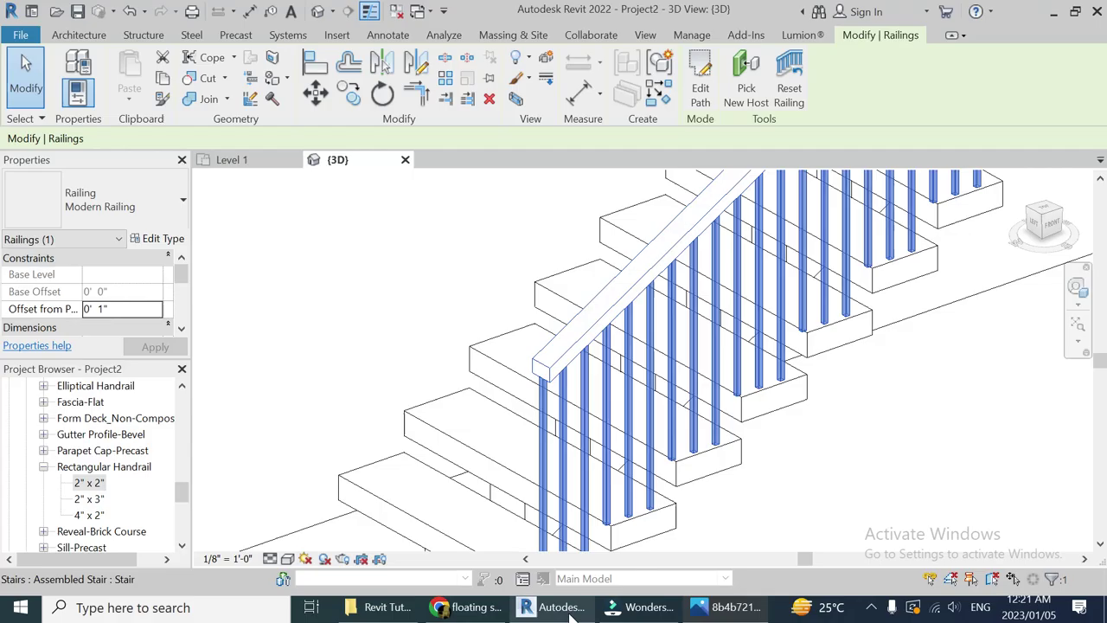
In the Modern Railing's baluster placement, set the regular baluster's family to Baluster - Square : 2".
left_click(164, 239)
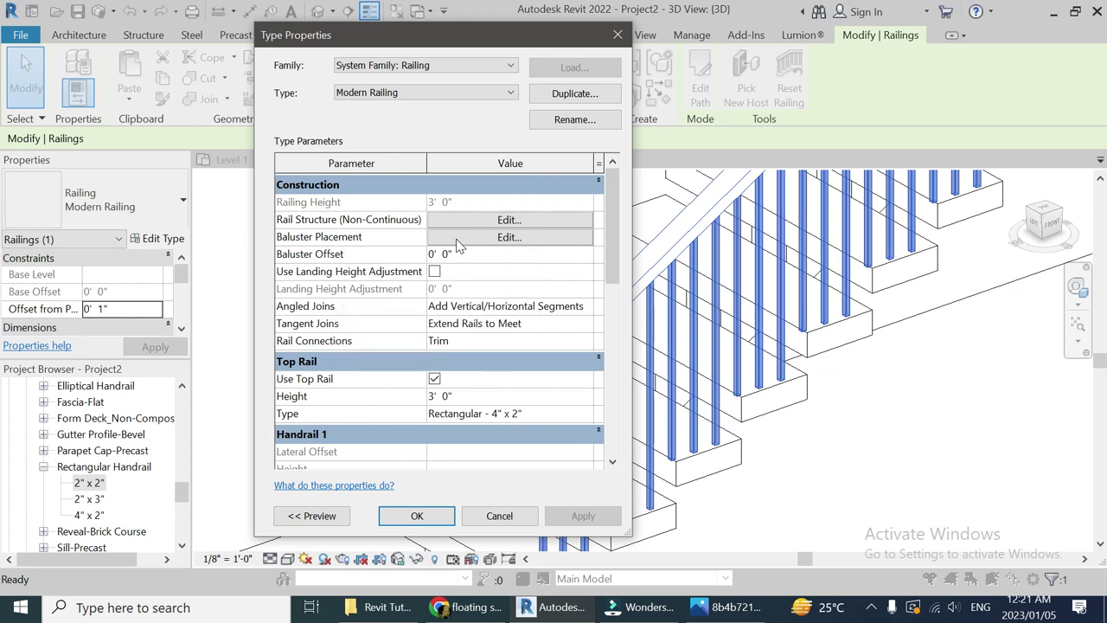
left_click(484, 236)
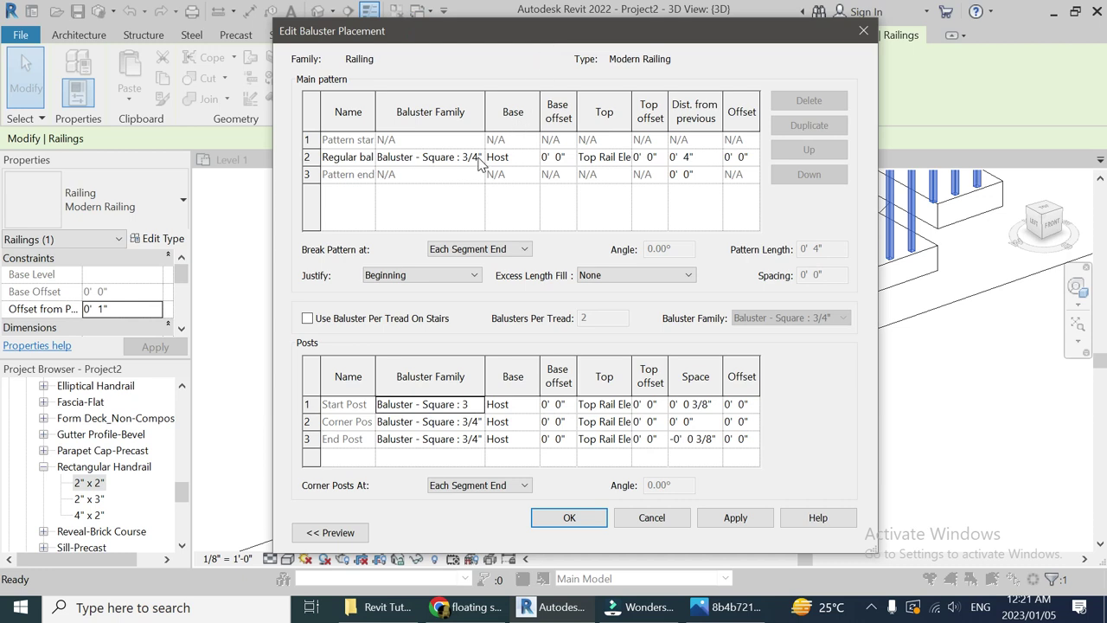
left_click(479, 159)
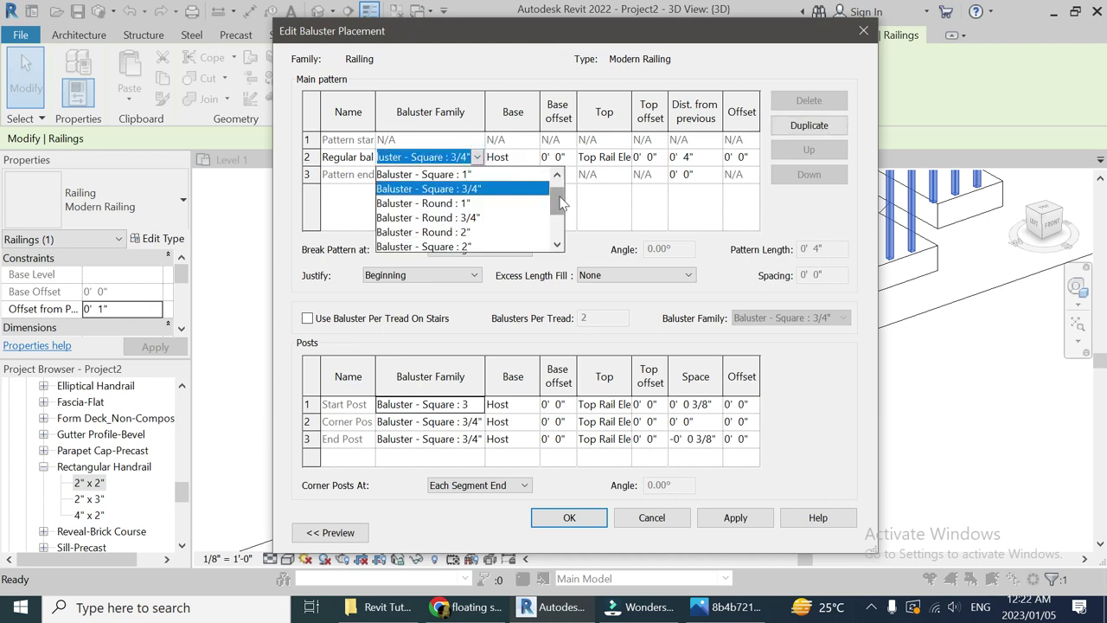
scroll(558, 212, "up", 1)
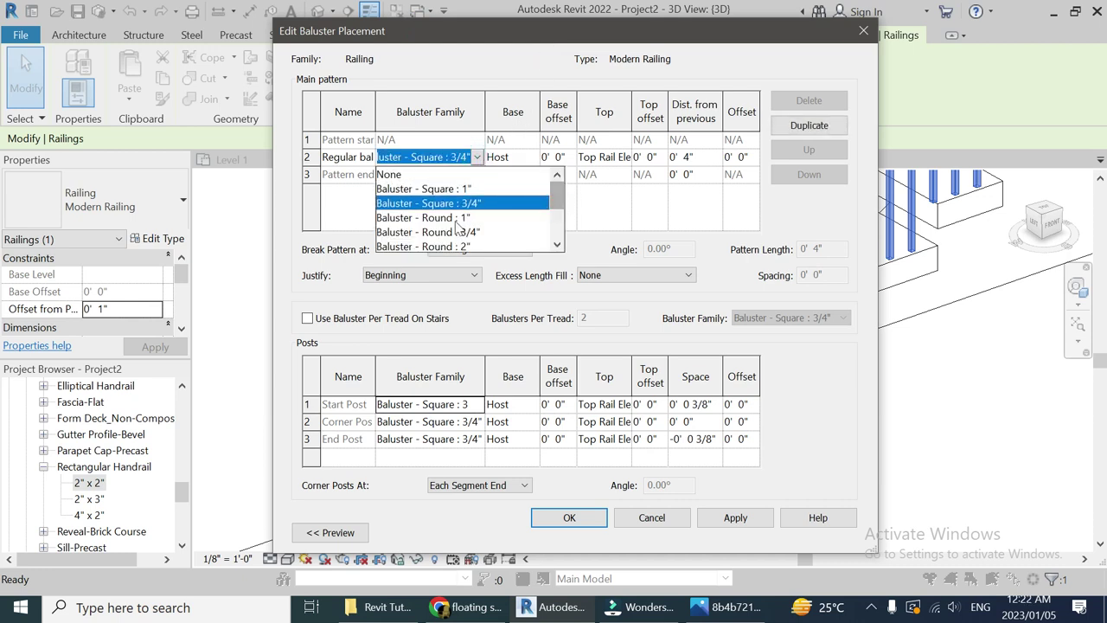
scroll(458, 217, "down", 1)
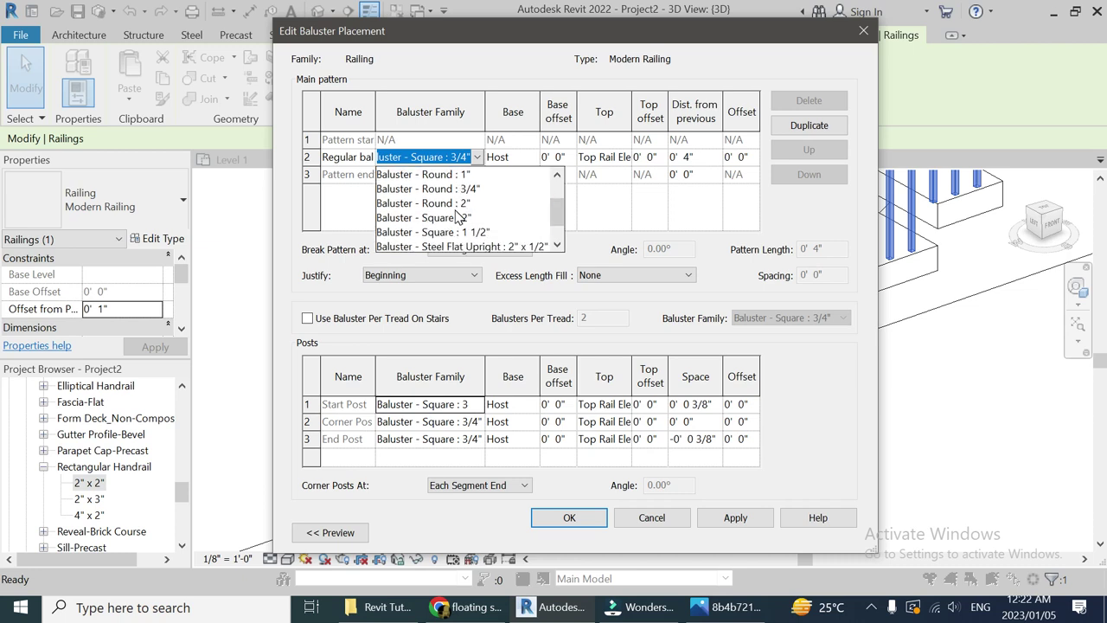
left_click(434, 218)
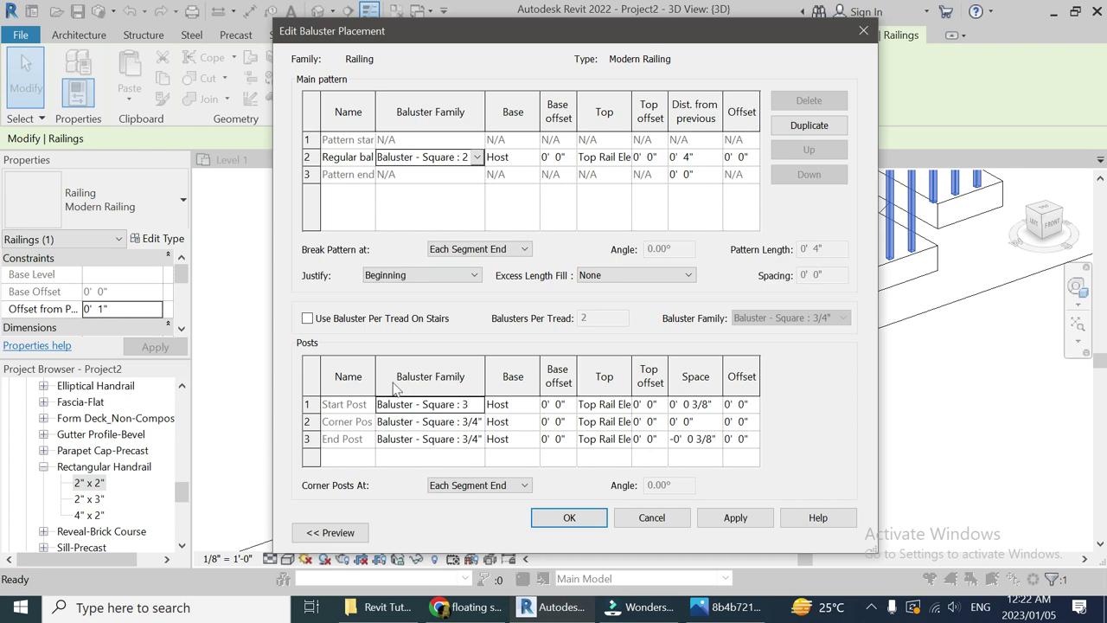
Set the baluster family of the Start Post and End Post to Baluster - Square : 2".
left_click(358, 404)
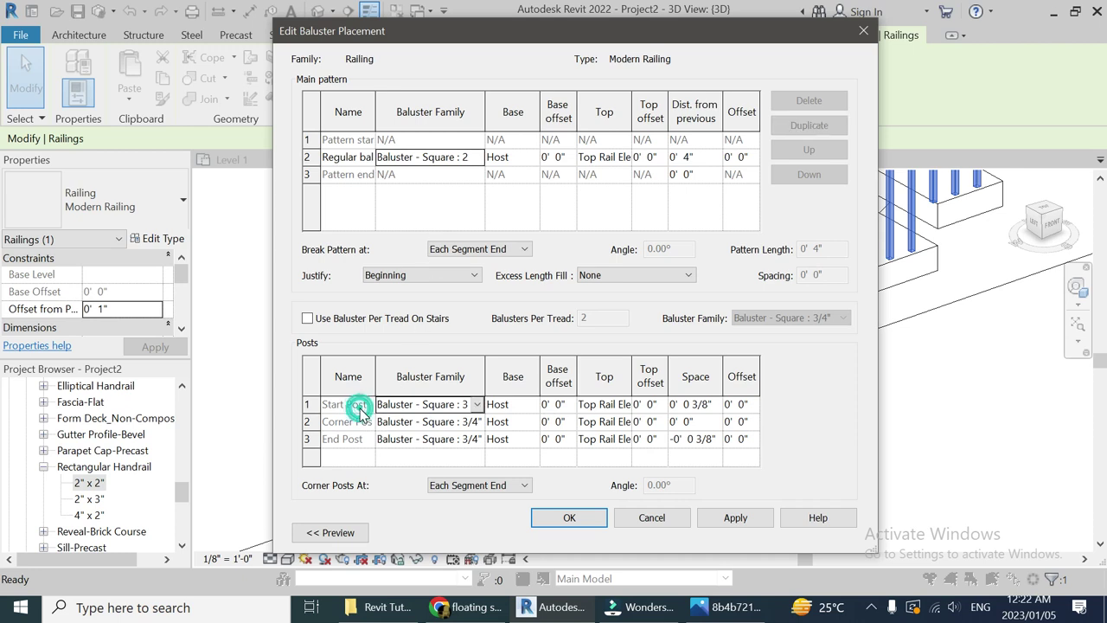
left_click(478, 404)
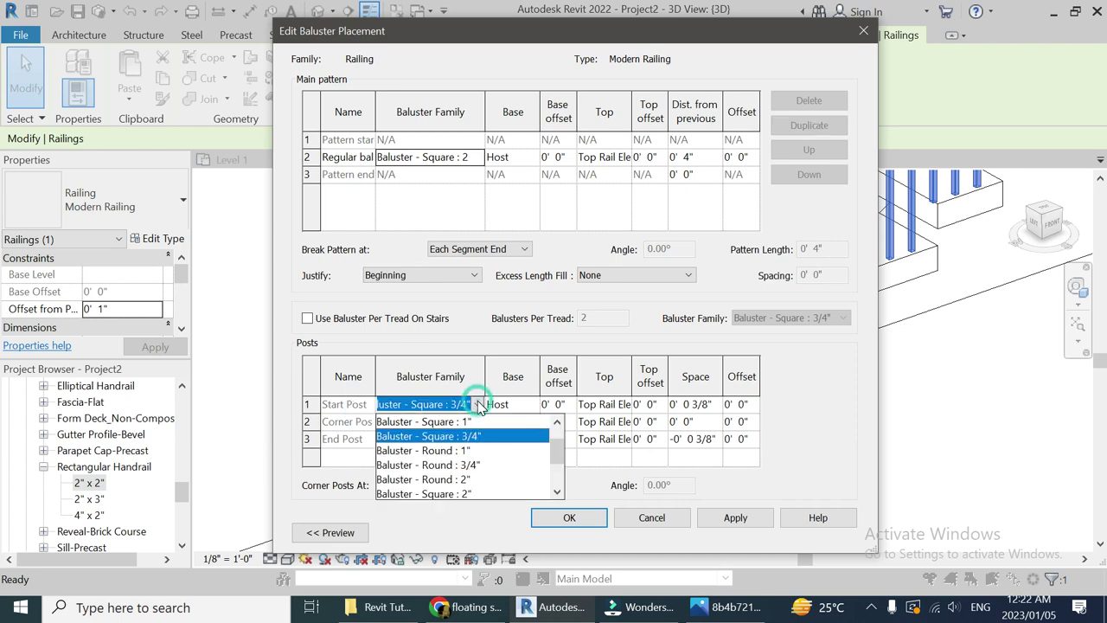
scroll(467, 474, "down", 2)
left_click(458, 460)
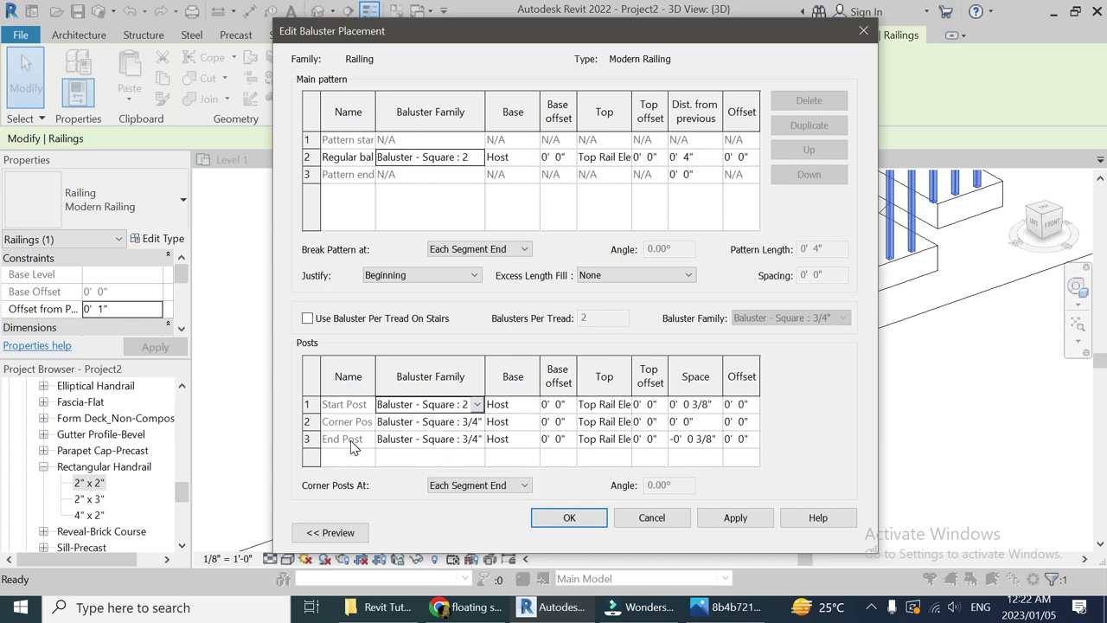
left_click(478, 439)
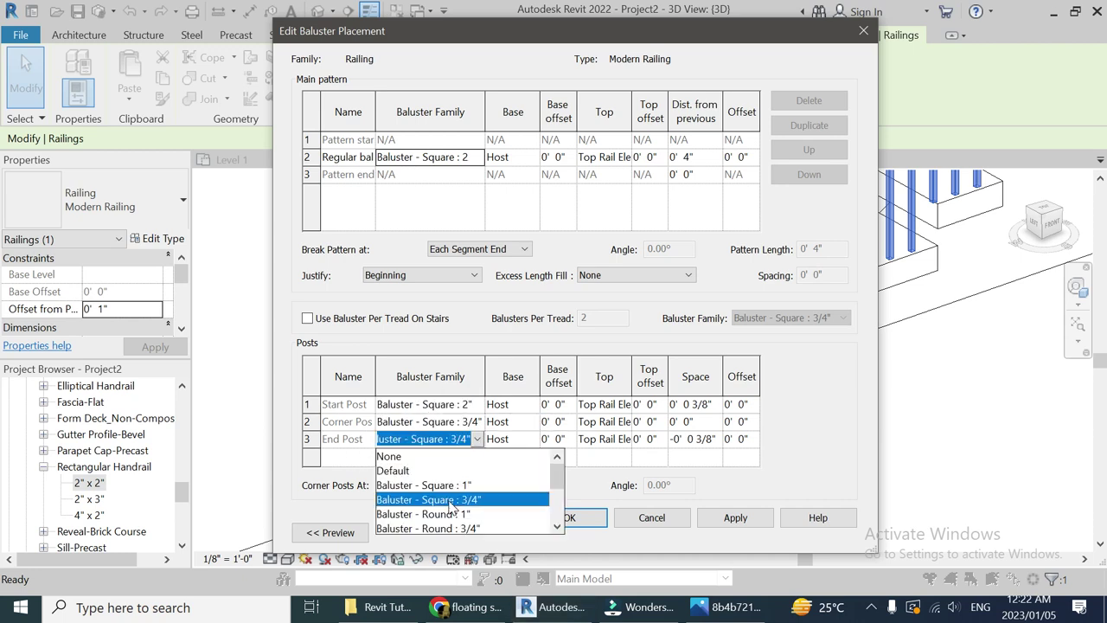
scroll(451, 507, "down", 1)
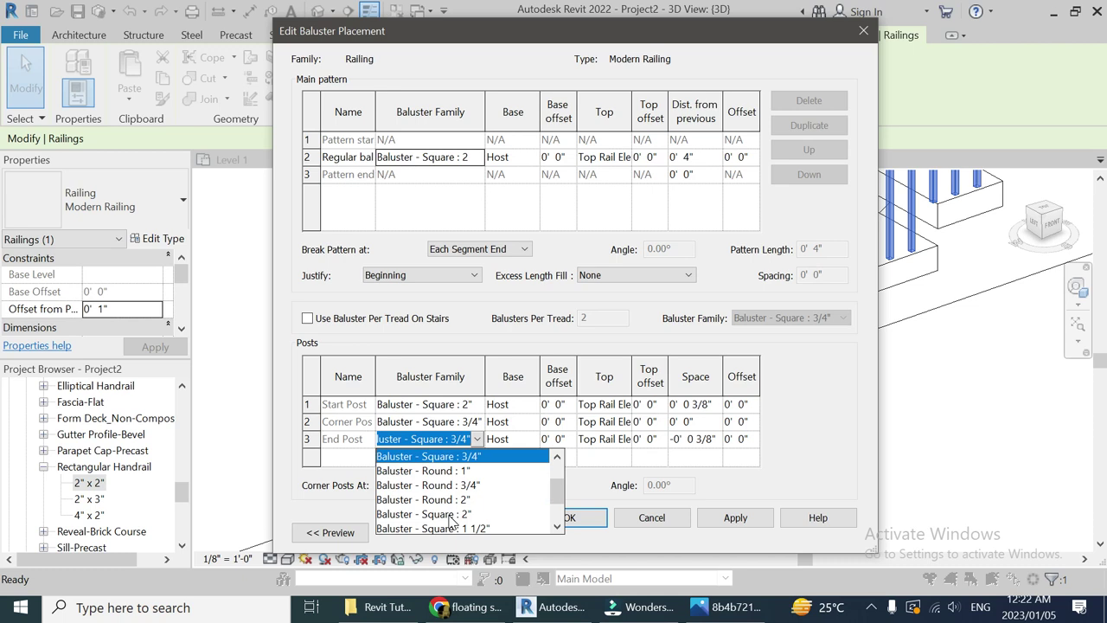
left_click(451, 518)
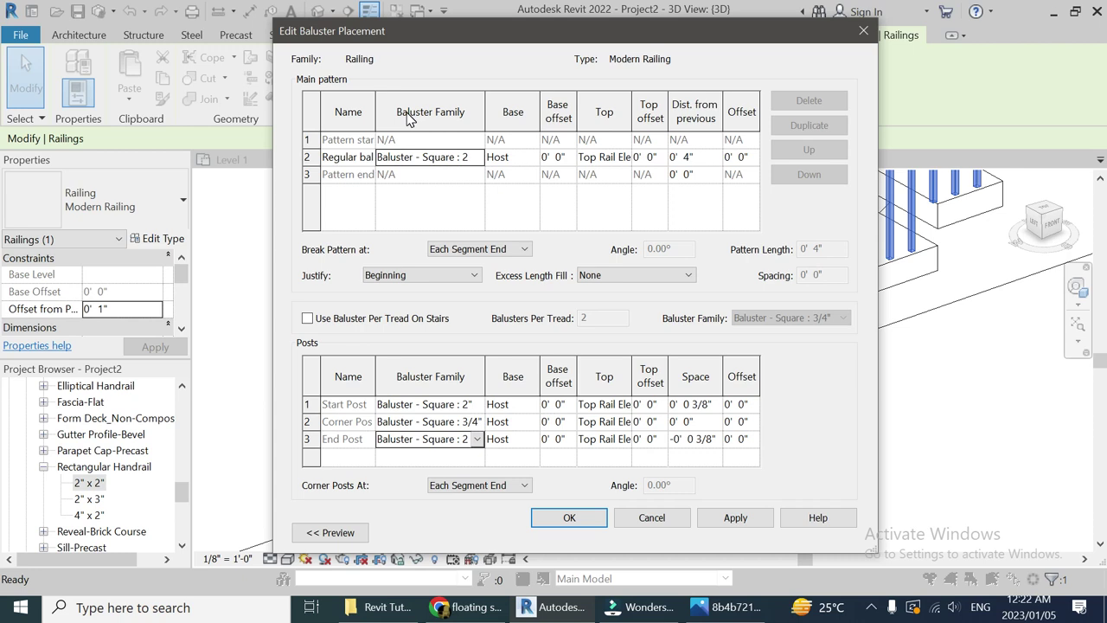
Check the post layout in the reference photo and set the Corner Post's baluster family to None in Revit.
left_click(737, 612)
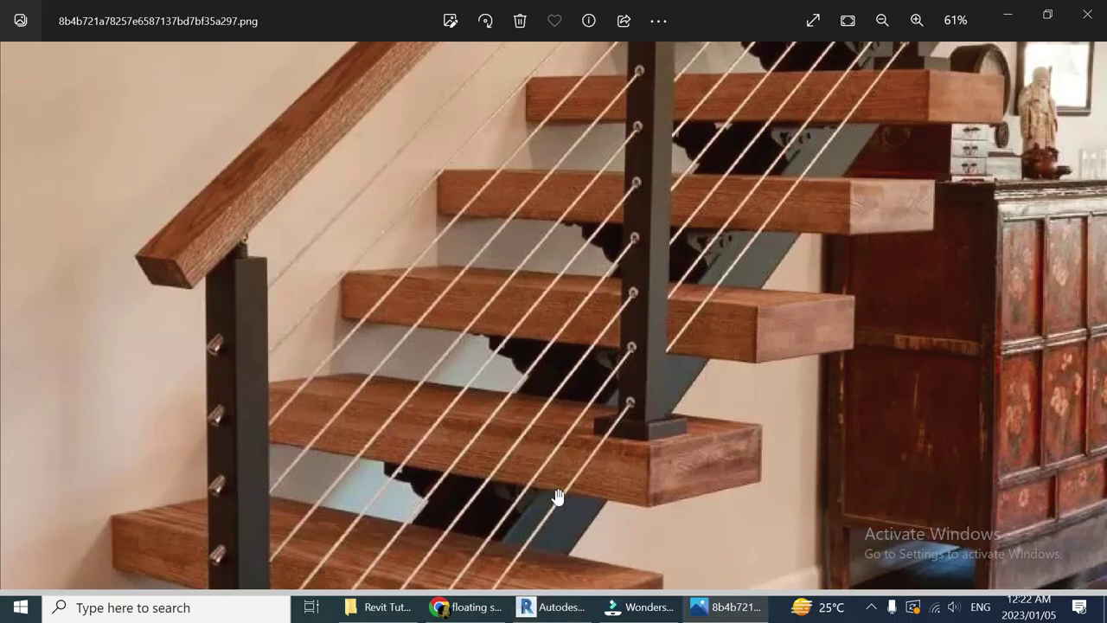
left_click_drag(626, 409, 616, 428)
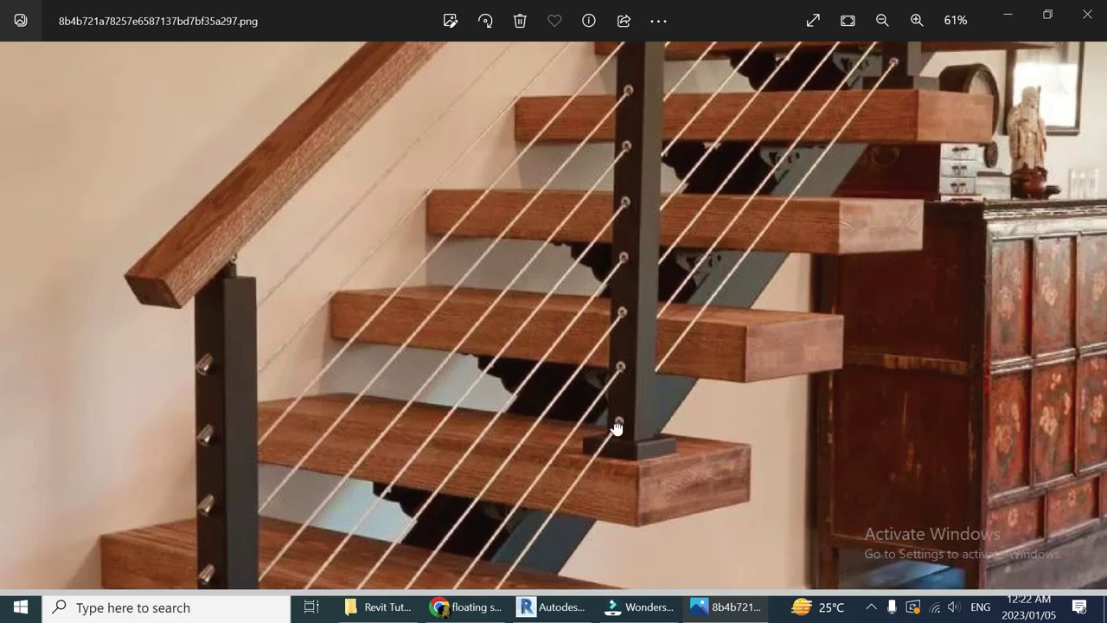
scroll(616, 428, "down", 5)
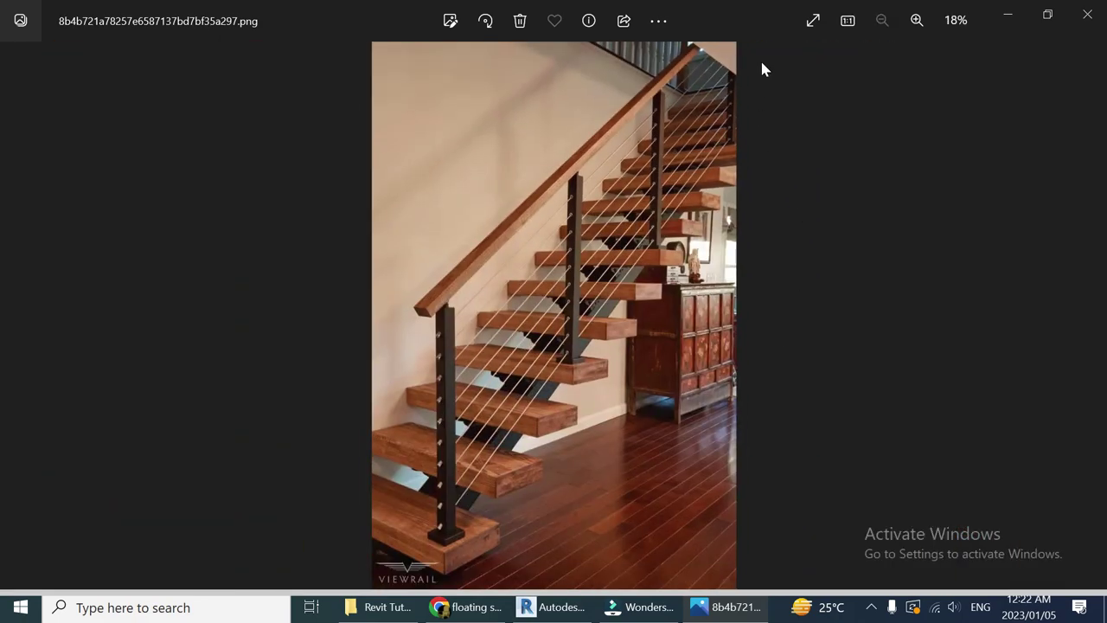
left_click(550, 607)
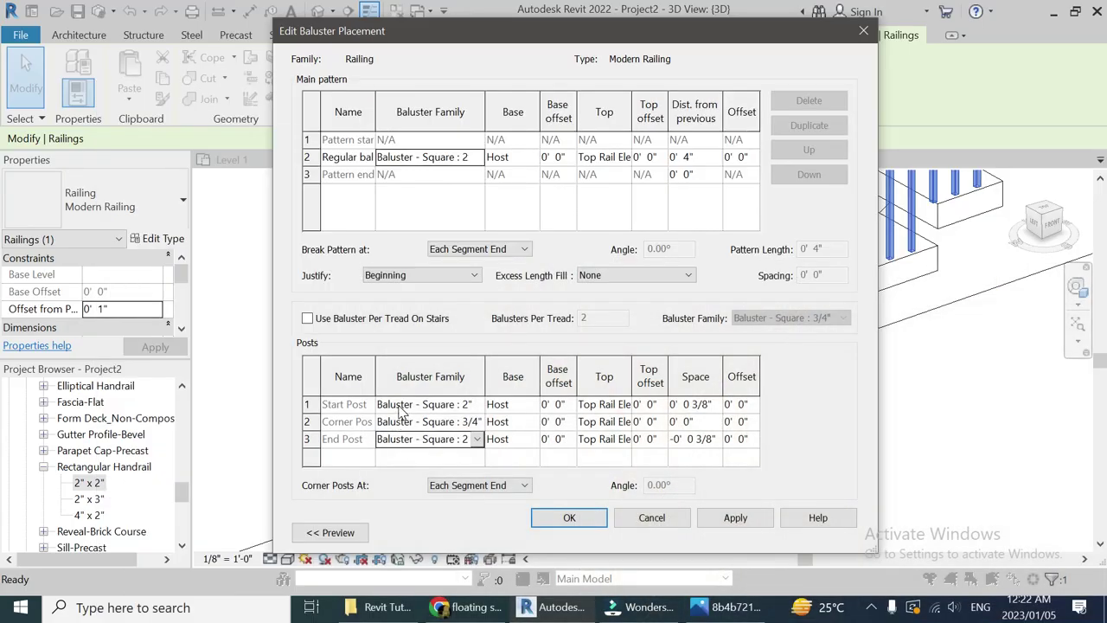
left_click(335, 409)
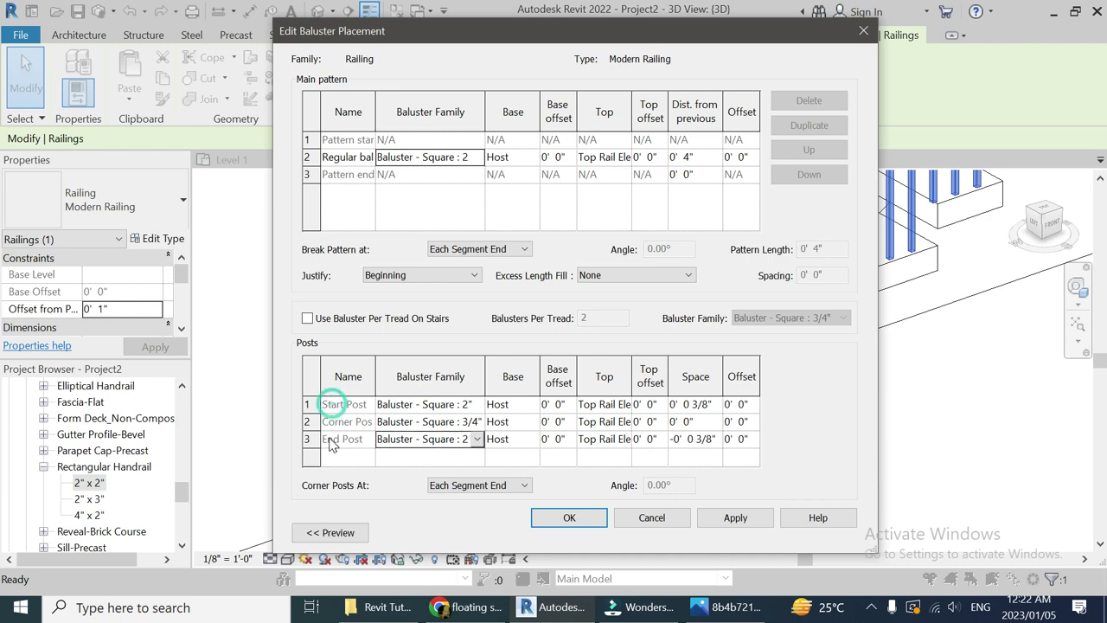
left_click(402, 403)
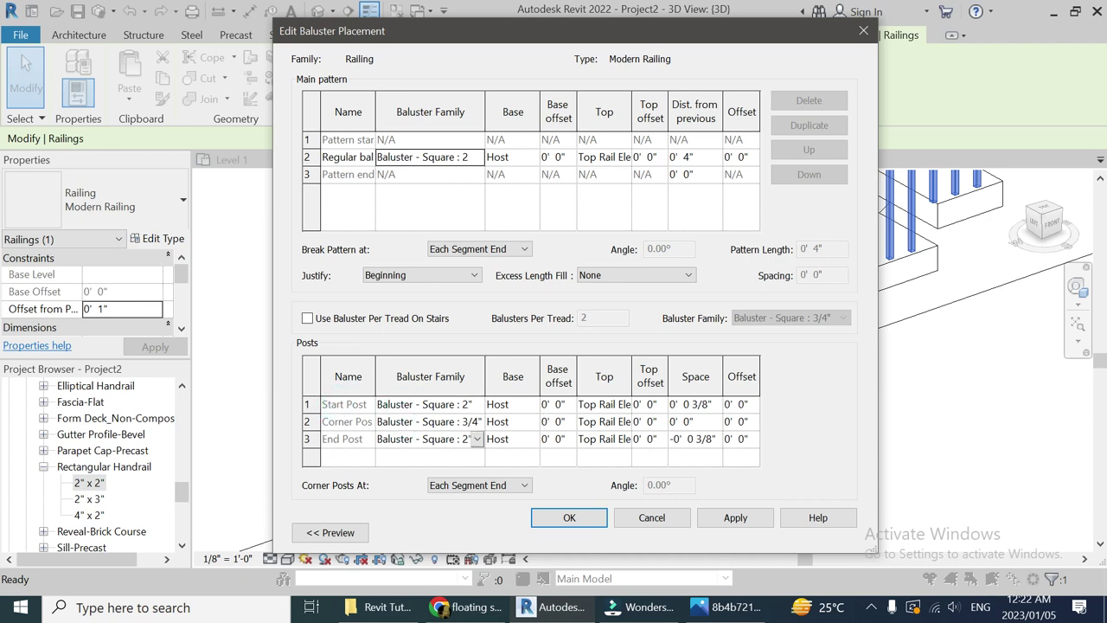
left_click(476, 421)
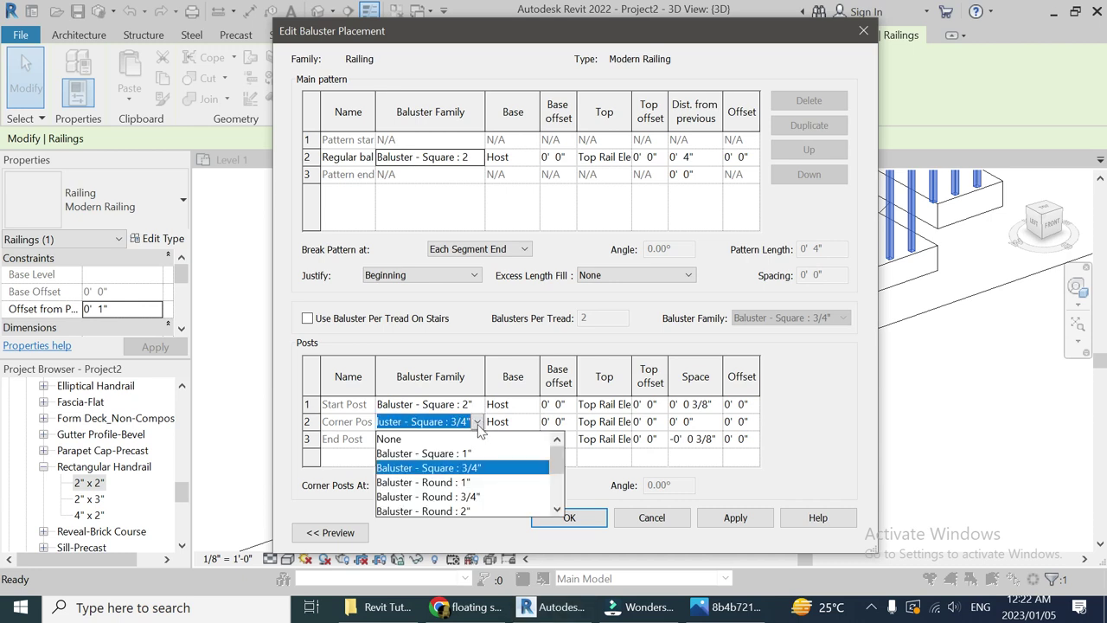
left_click(397, 440)
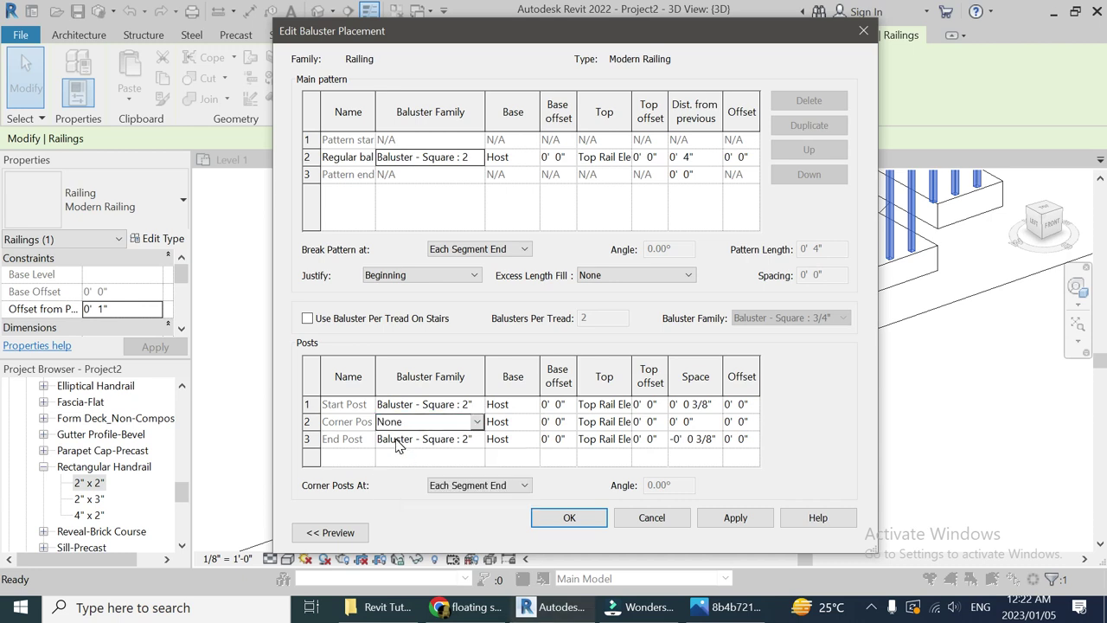
Set the Space of the Start Post and End Post to 0 and accept the baluster placement.
left_click(719, 406)
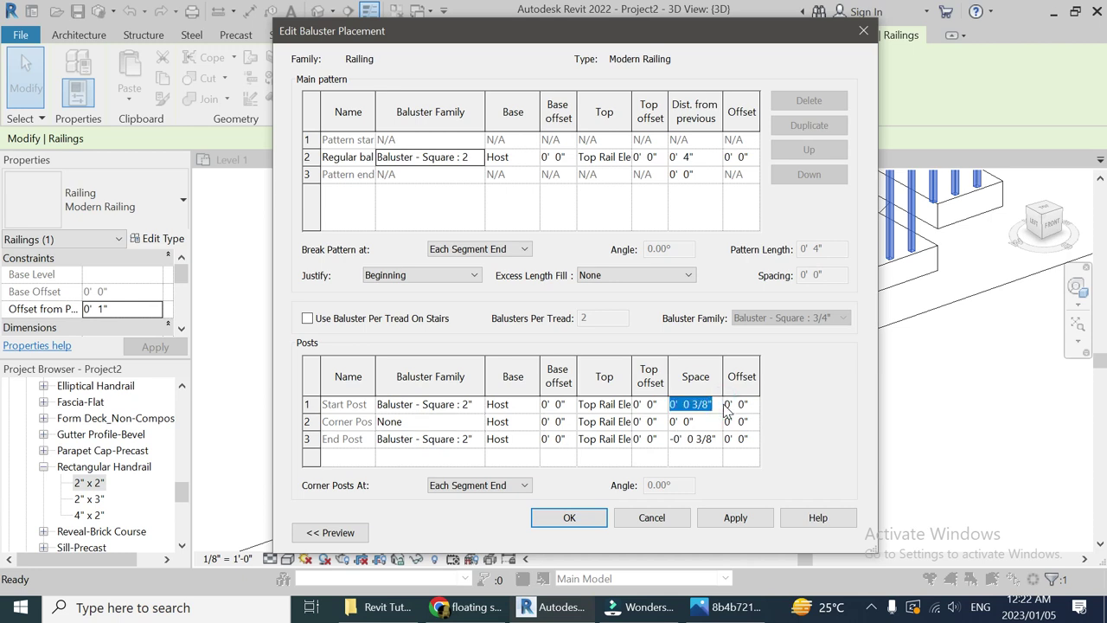
type("0")
key("Return")
left_click(718, 441)
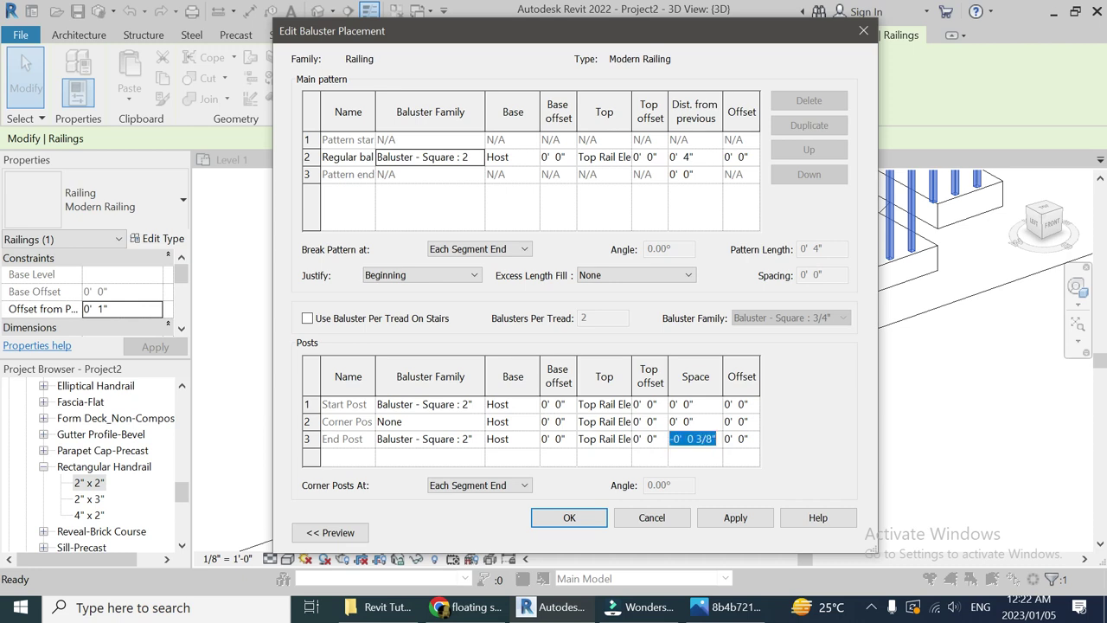
type("0")
key("Tab")
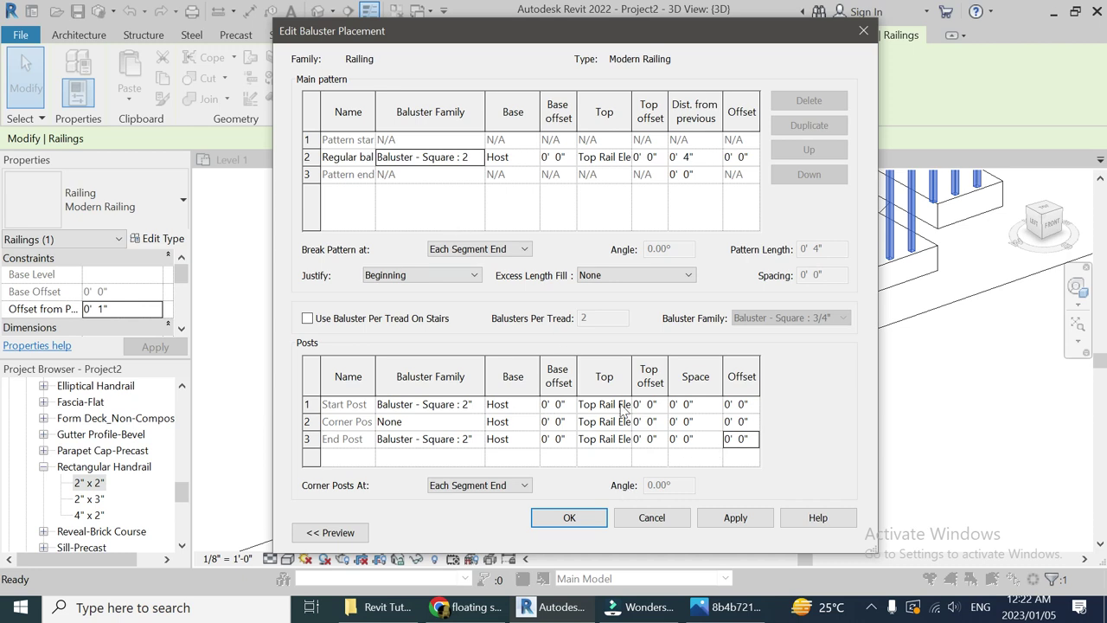
left_click(569, 517)
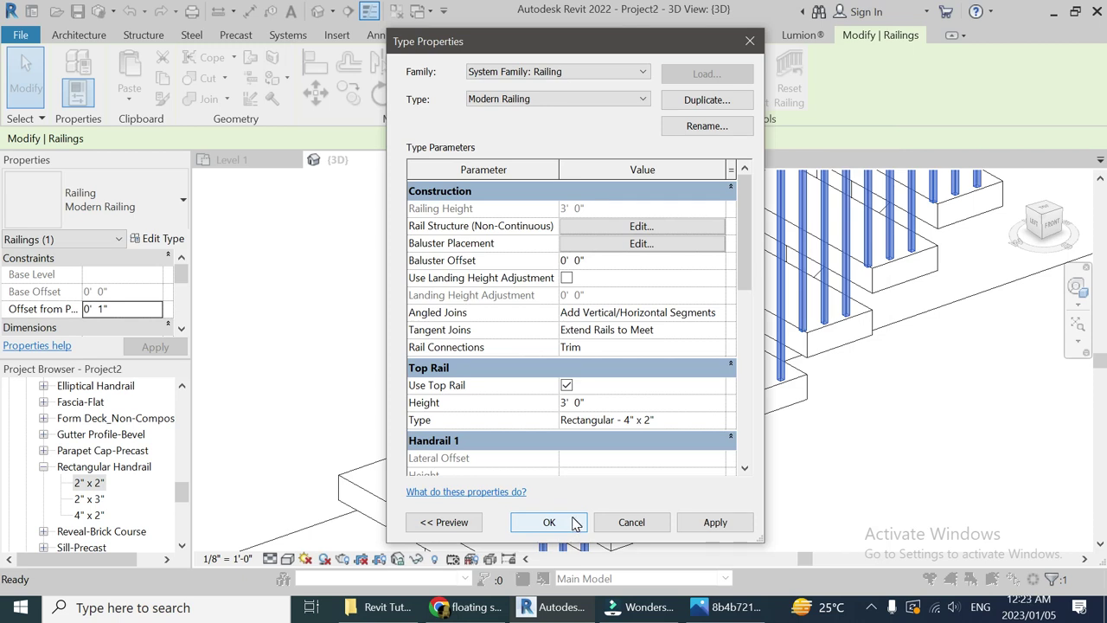
Set the regular baluster's distance from previous to 2' 6", accept the railing type changes and deselect the railing.
left_click(641, 244)
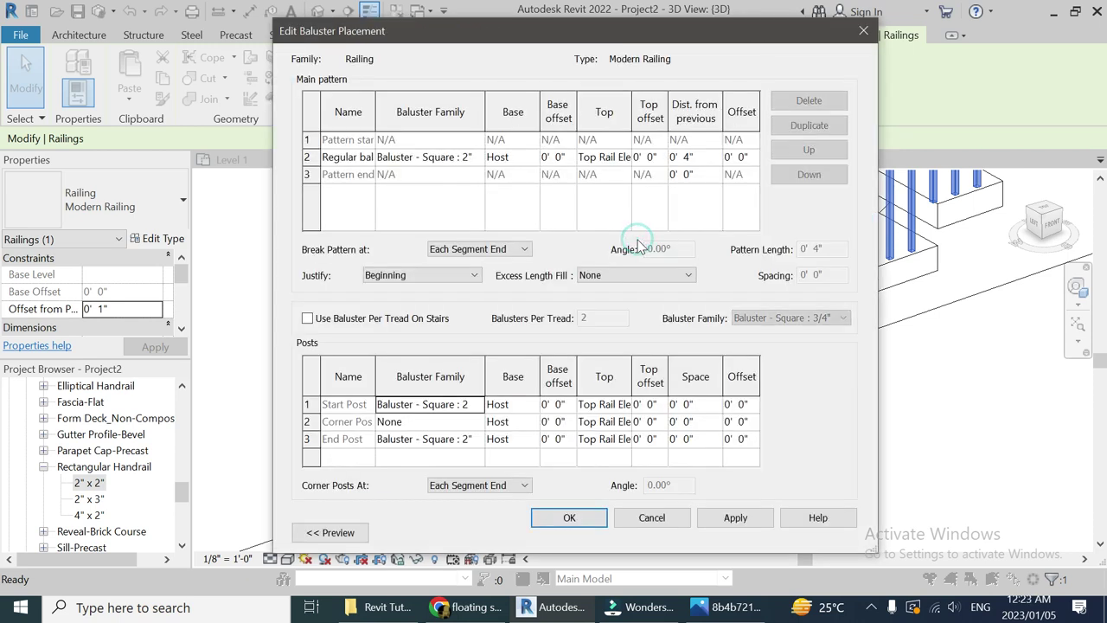
left_click(707, 161)
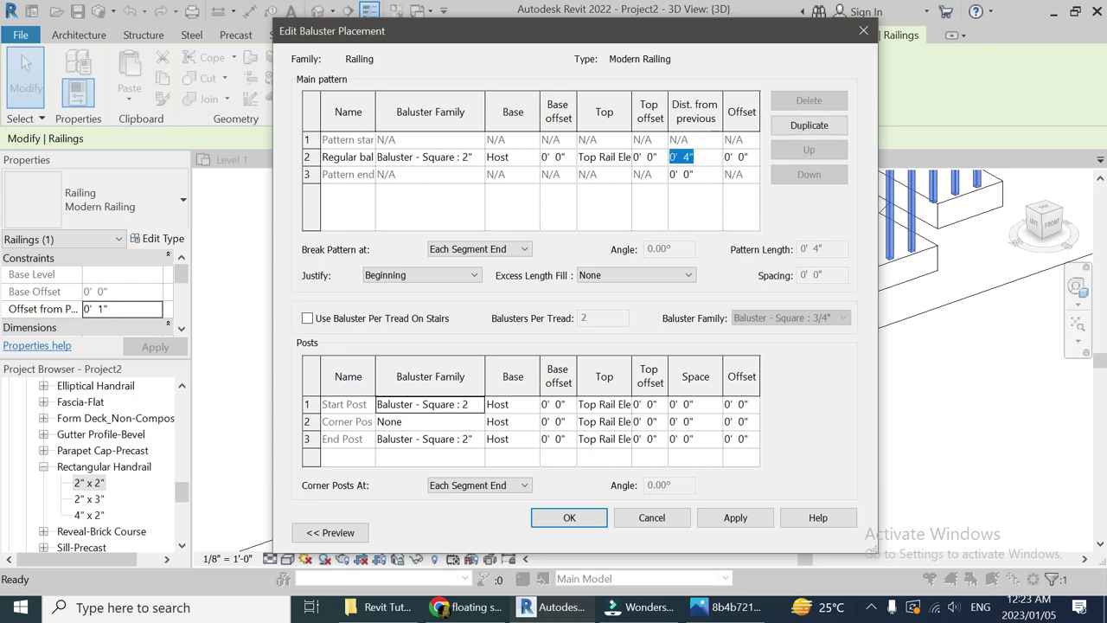
type("2' 6\"")
key("Tab")
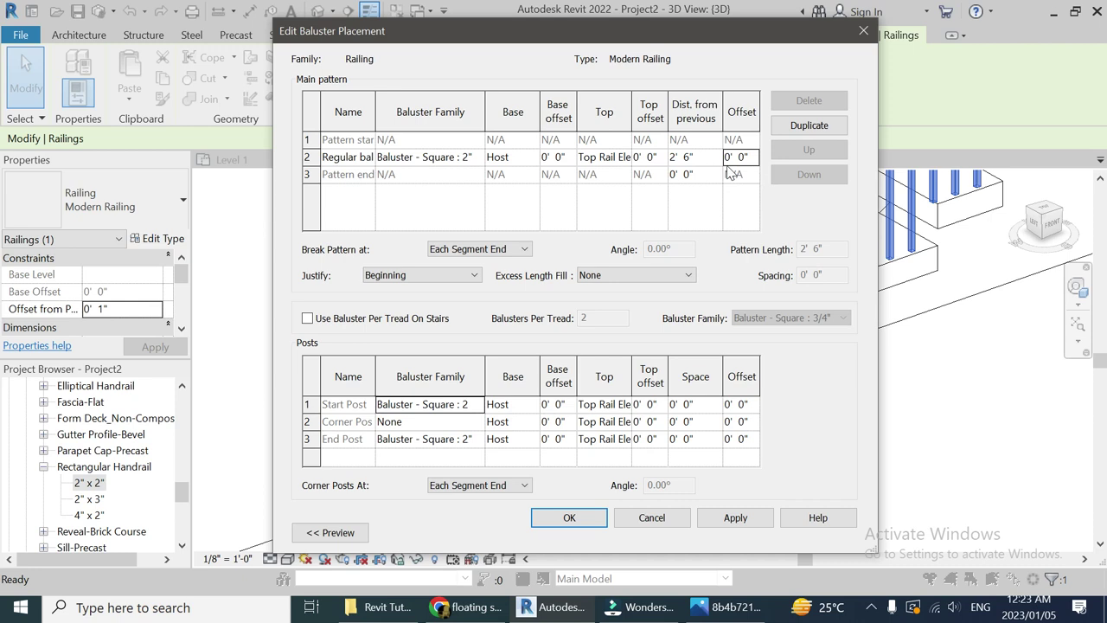
left_click(566, 517)
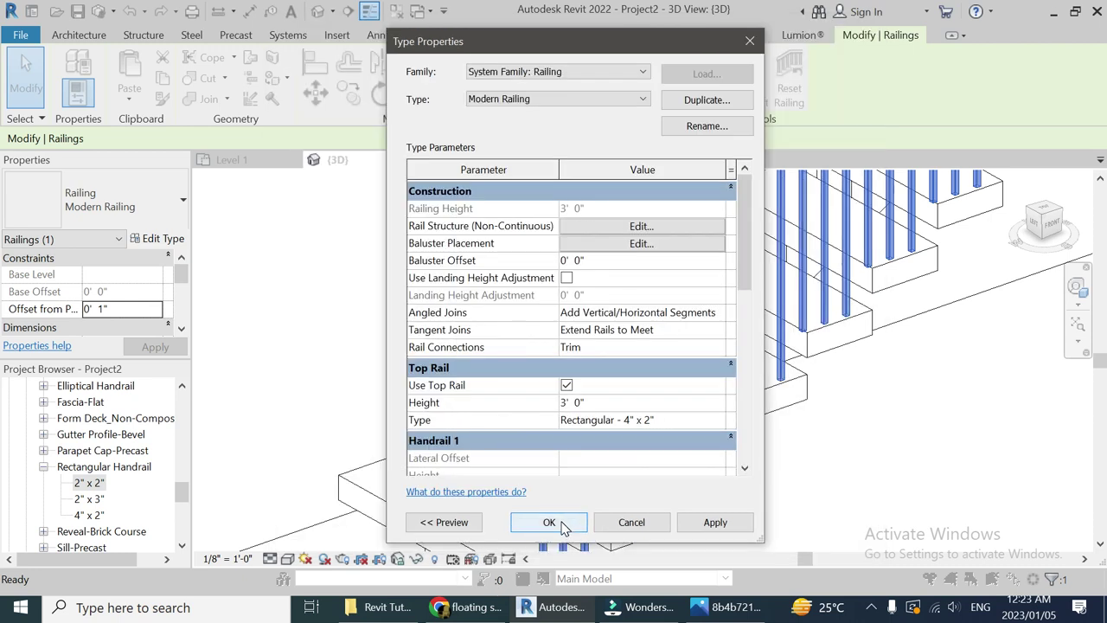
left_click(564, 526)
scroll(580, 454, "down", 3)
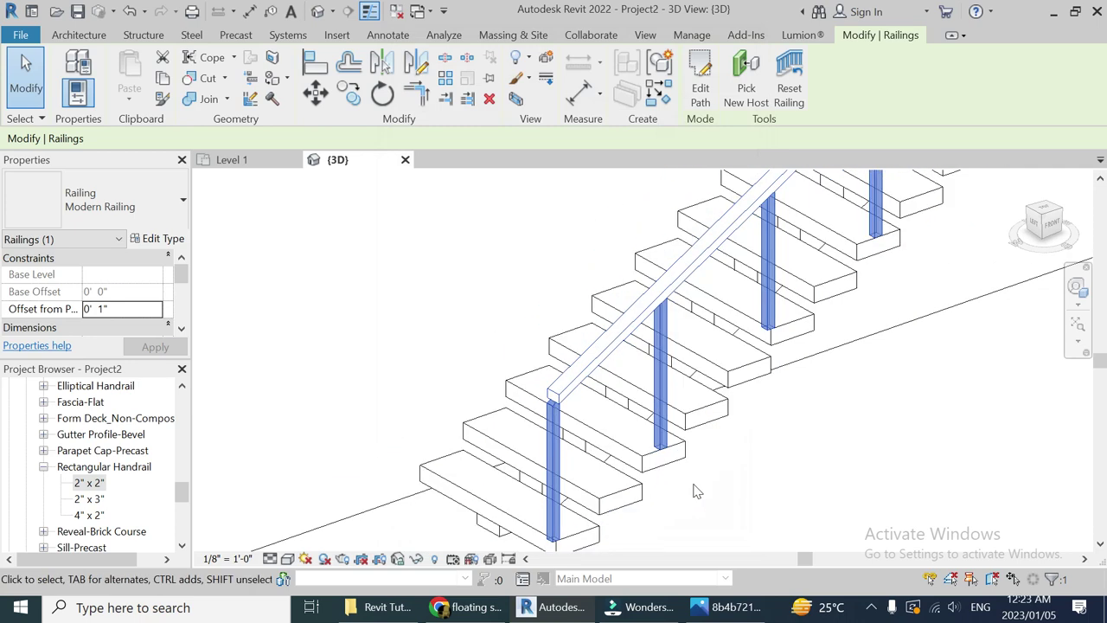
key("Escape")
Inspect the posts at both ends of the stair and set the railing's Start Post space to 6" in baluster placement.
scroll(535, 541, "down", 2)
scroll(840, 208, "up", 5)
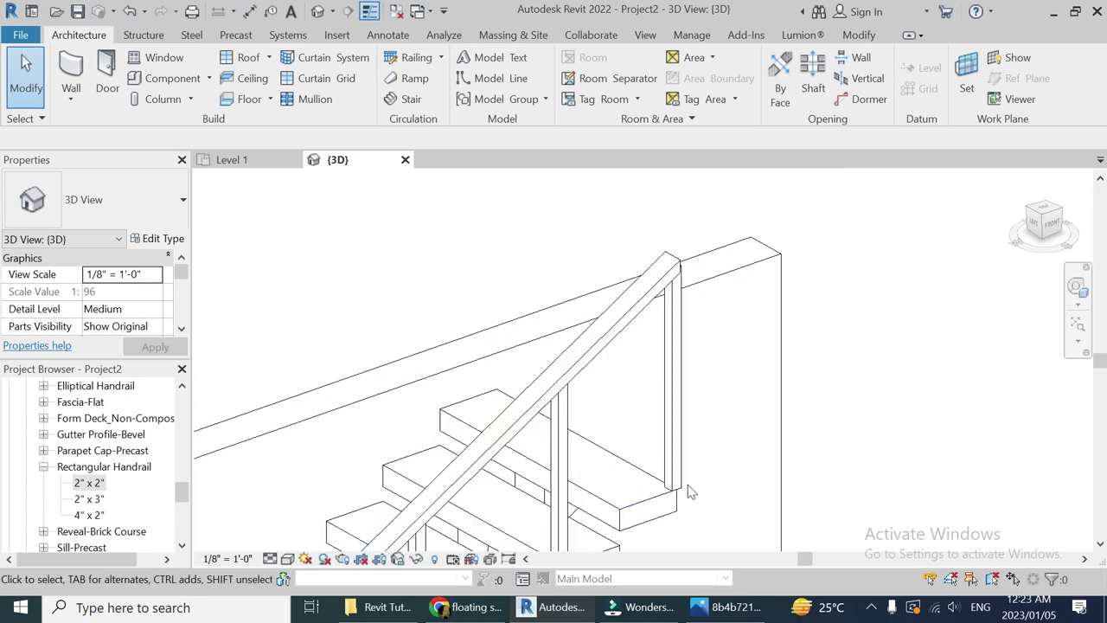
scroll(921, 201, "down", 2)
scroll(605, 457, "up", 5)
left_click(588, 268)
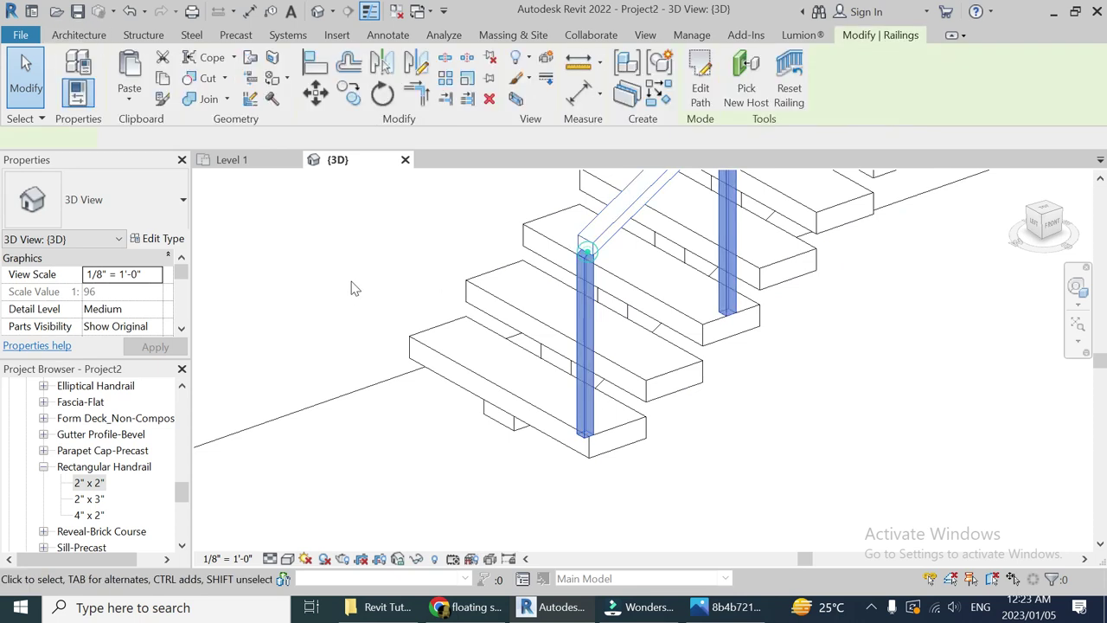
left_click(173, 239)
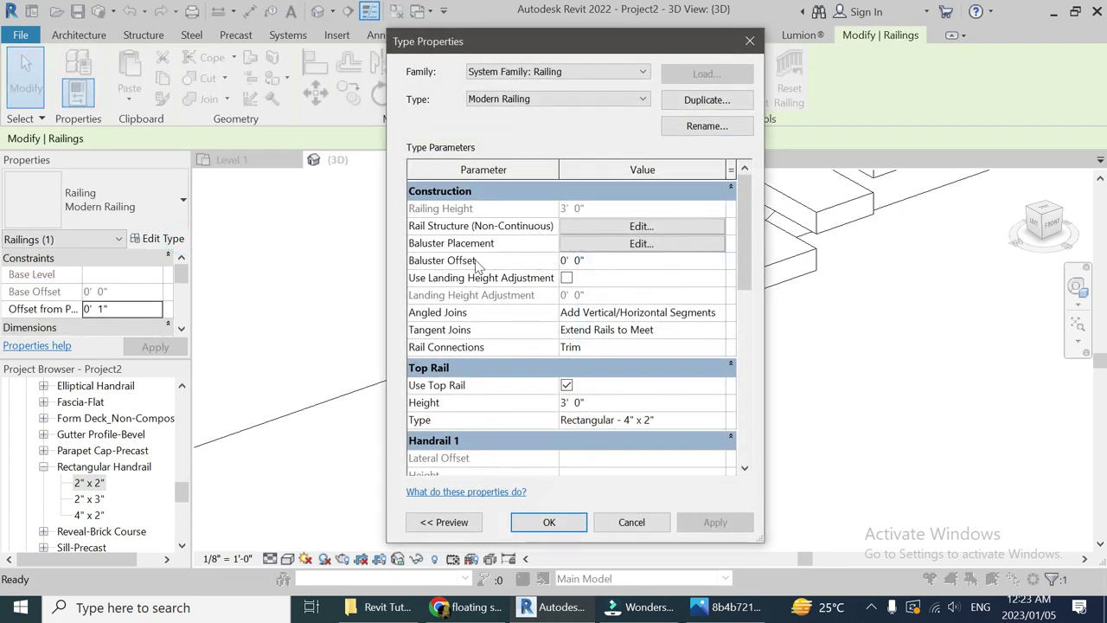
left_click(641, 243)
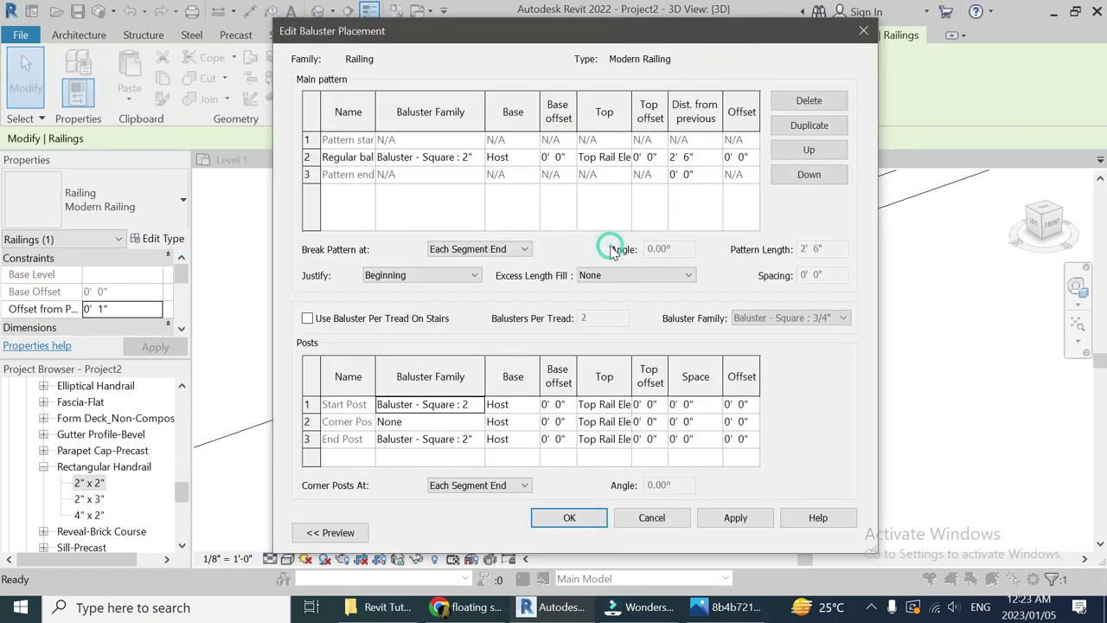
left_click(704, 406)
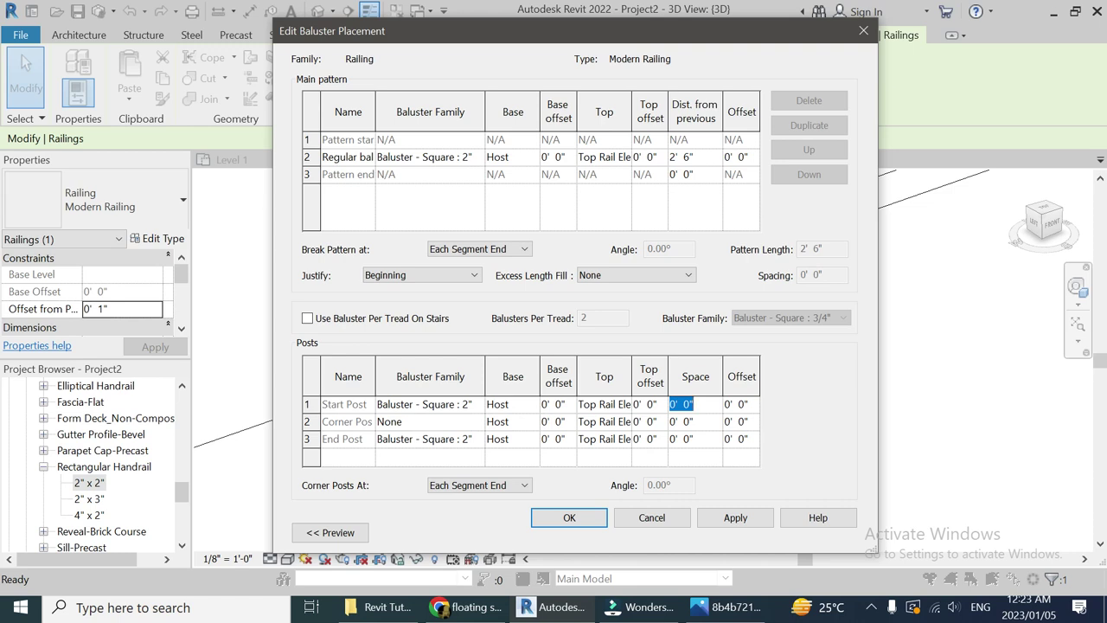
type("6")
key("Tab")
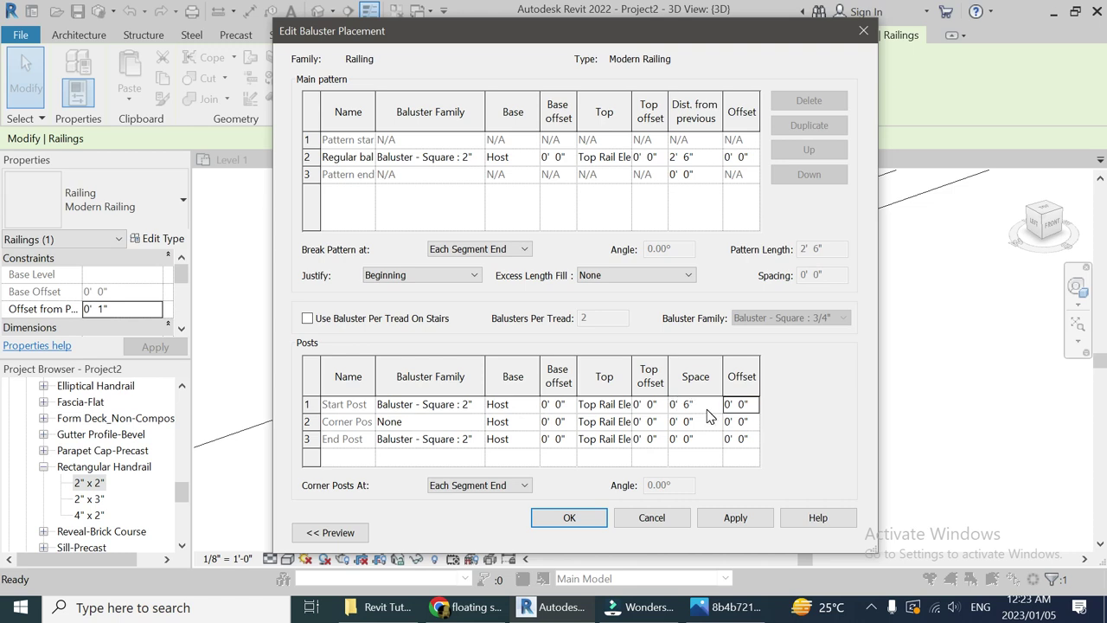
Set the Start Post space to 4" and the End Post space to -0' 4", accept the railing changes and deselect the railing.
left_click(702, 404)
type("4")
key("Tab")
left_click(694, 439)
left_click_drag(693, 438, 660, 446)
type("-0' 4")
key("Tab")
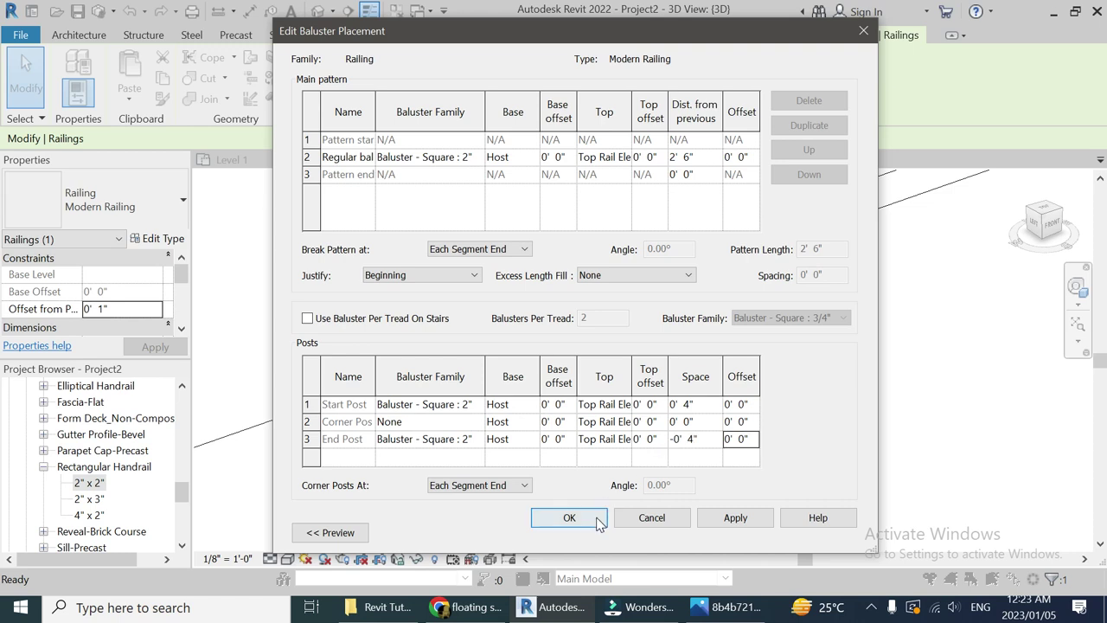
left_click(570, 517)
left_click(568, 523)
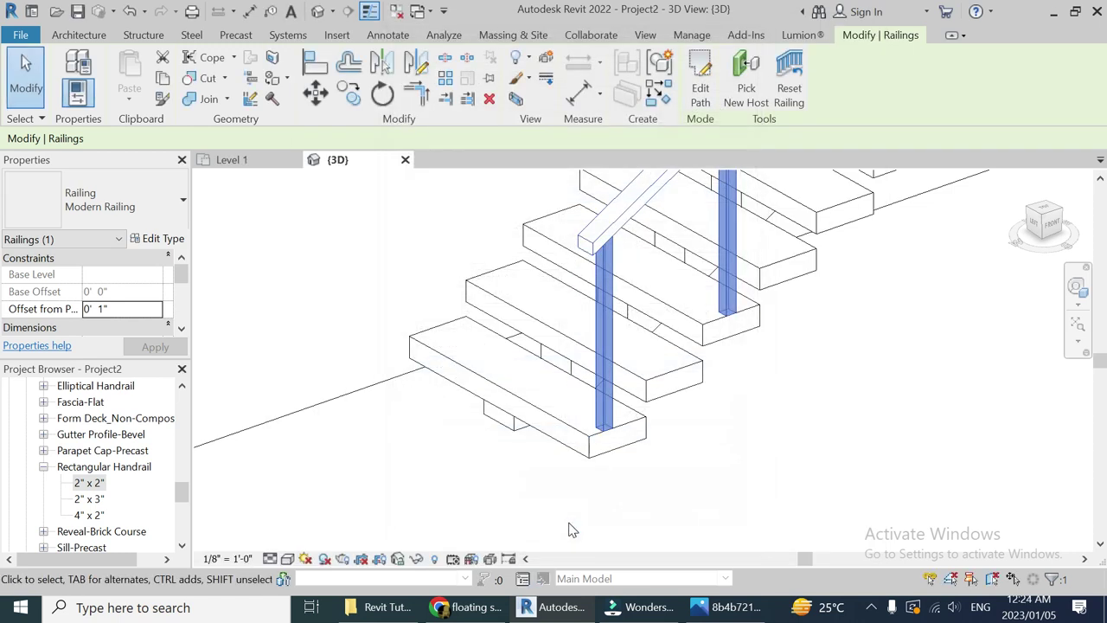
left_click(588, 504)
scroll(597, 450, "up", 3)
key("Escape")
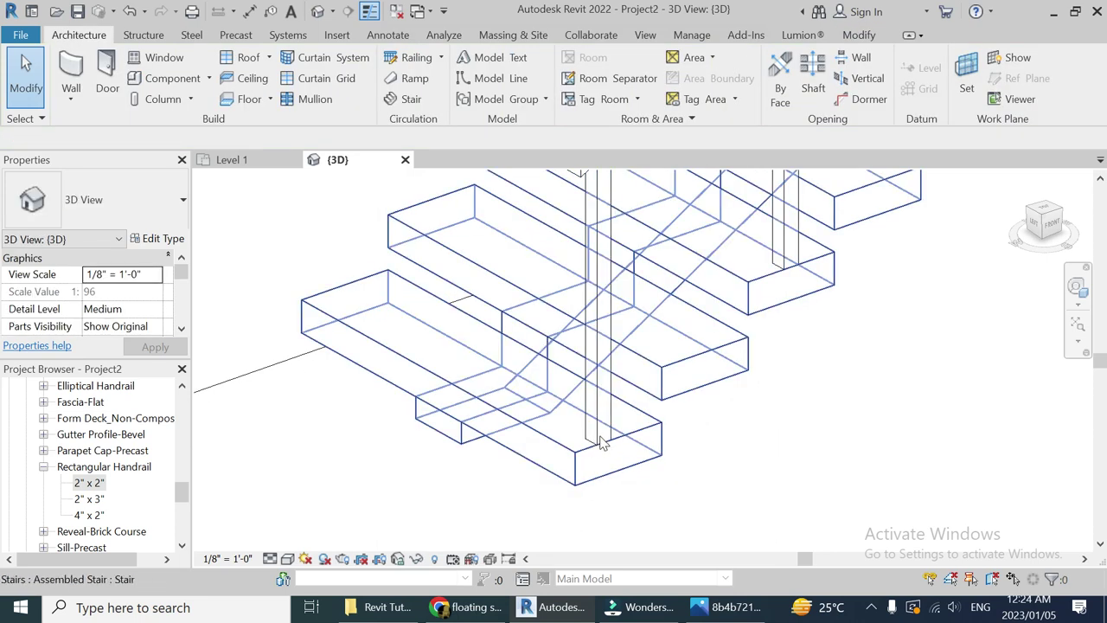
Inspect the railing posts along the whole stair and compare them with the cable railing in the reference photo.
scroll(578, 499, "down", 5)
scroll(859, 218, "up", 3)
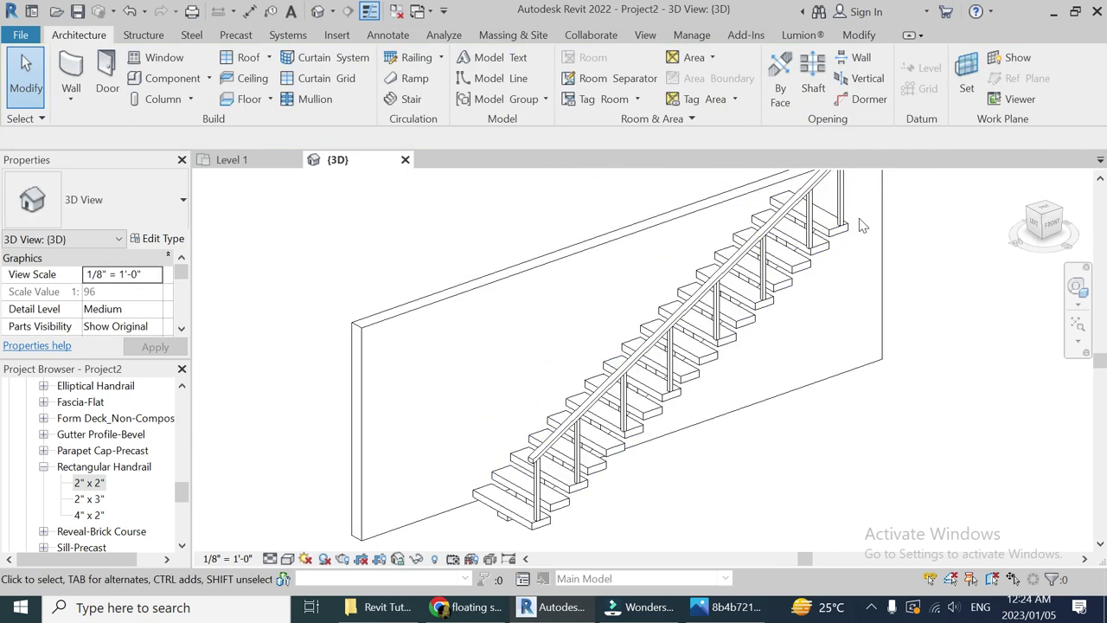
scroll(874, 256, "down", 2)
scroll(874, 256, "down", 2)
scroll(763, 445, "up", 2)
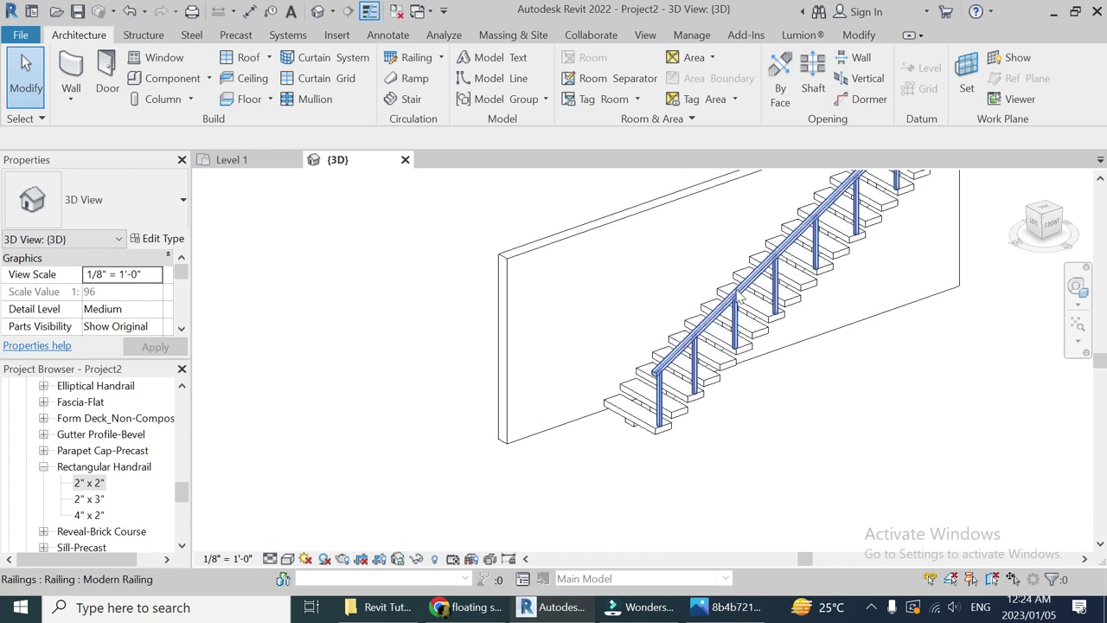
left_click(730, 607)
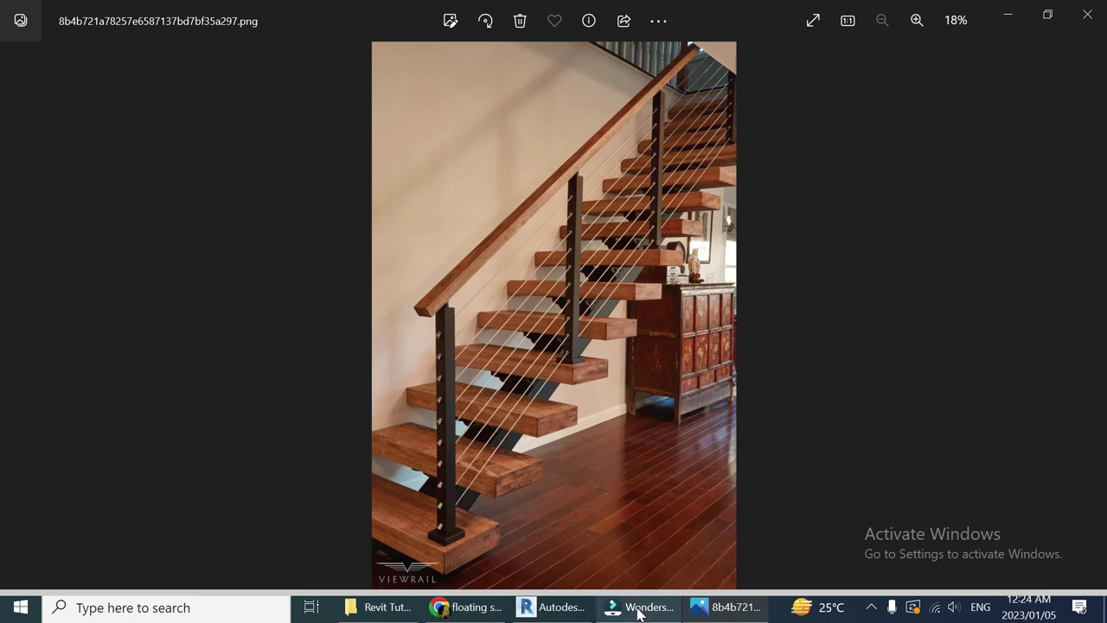
left_click(551, 607)
scroll(576, 297, "up", 4)
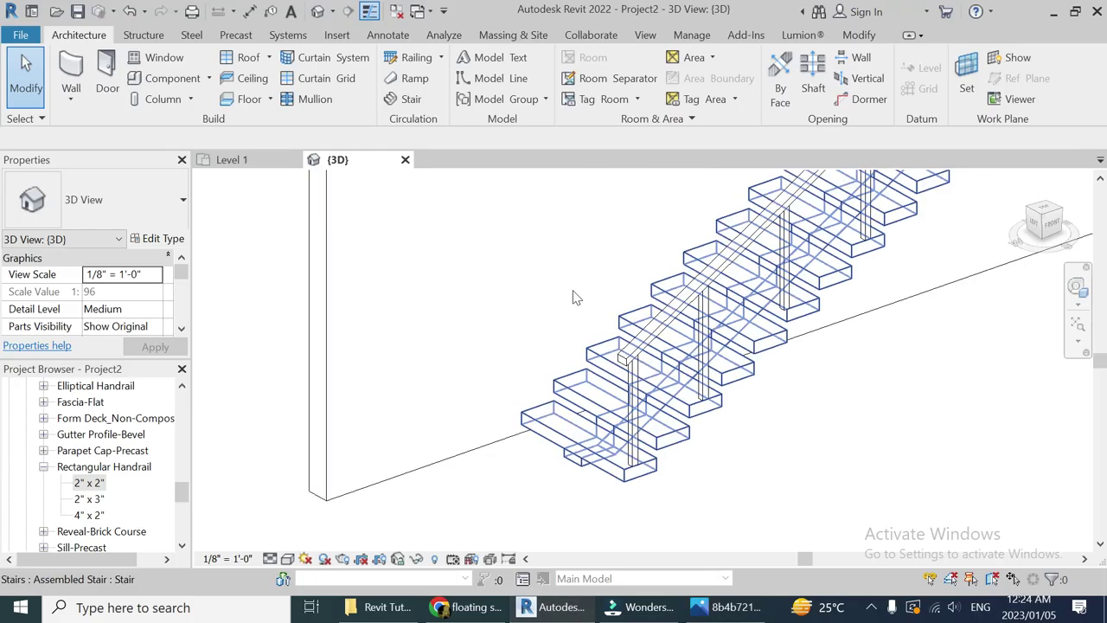
Insert ten new rails in the Modern Railing type's non-continuous rail structure.
left_click(645, 356)
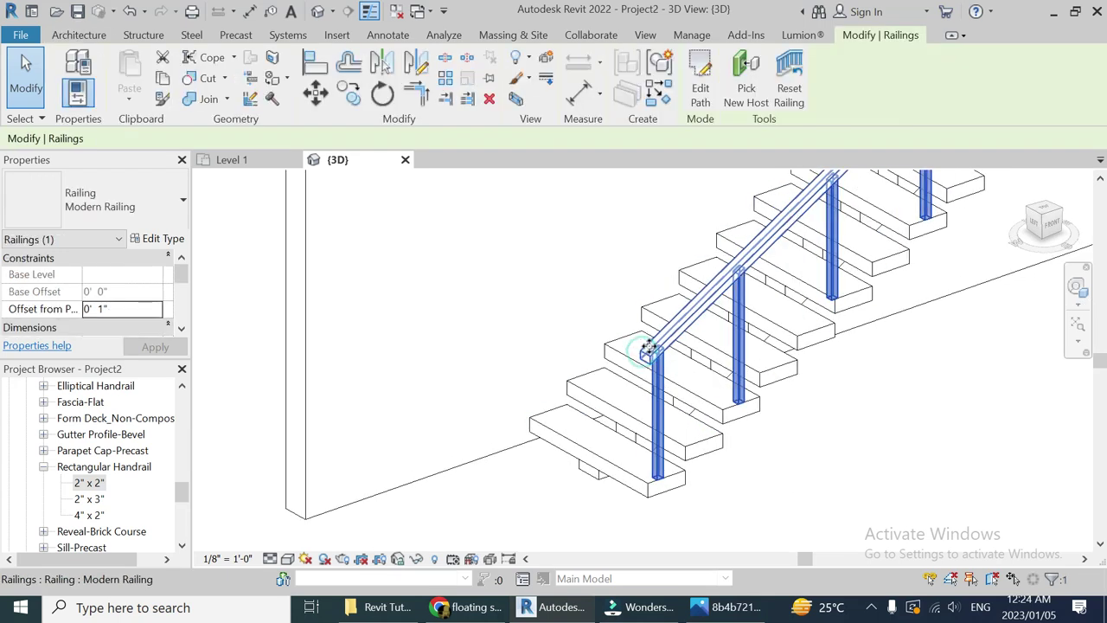
left_click(158, 238)
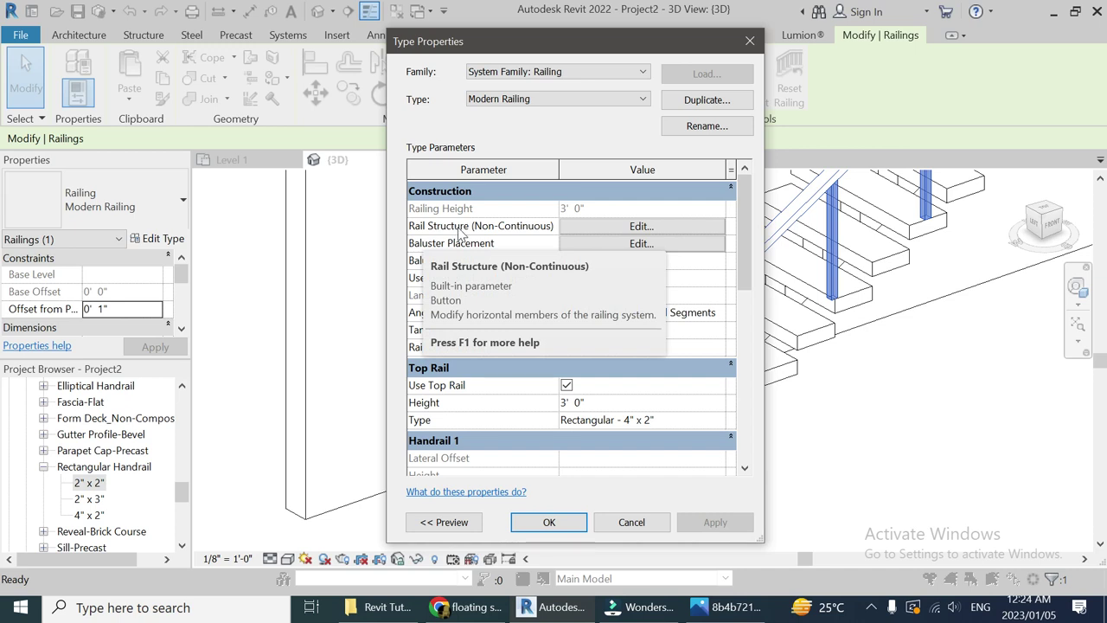
left_click(593, 234)
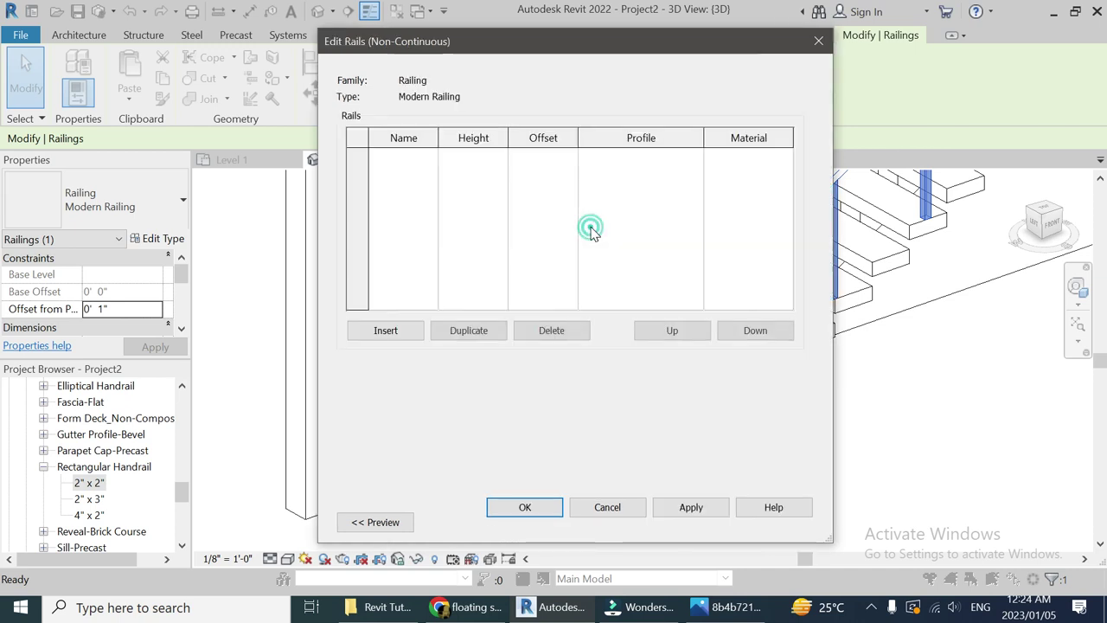
mouse_move(566, 40)
left_mouse_down()
mouse_move(564, 57)
mouse_move(568, 45)
left_mouse_up()
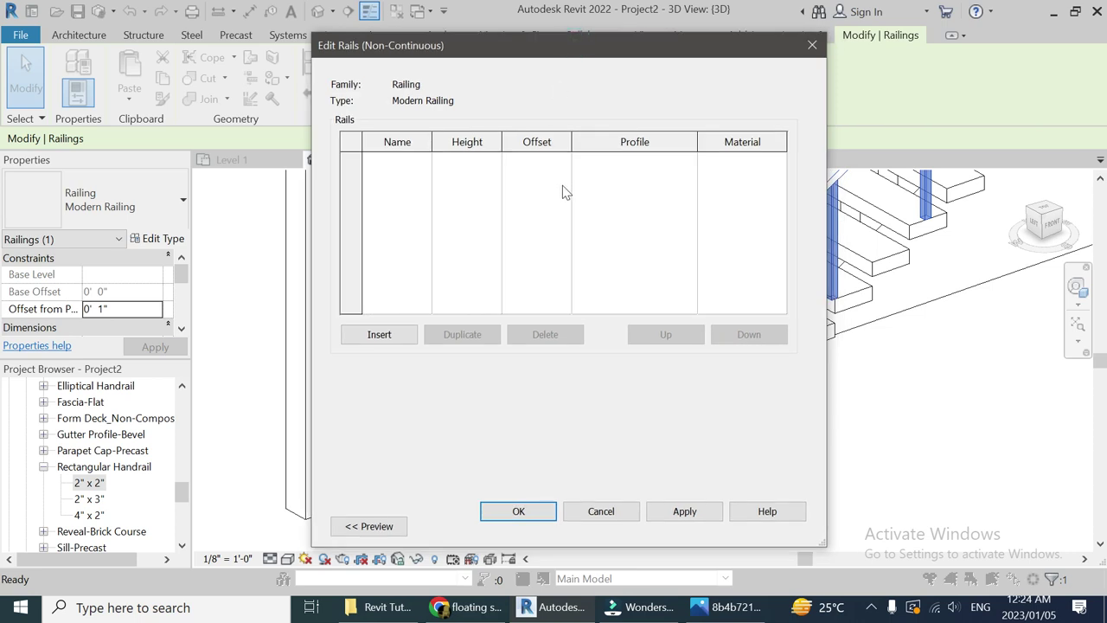
left_click(394, 332)
left_click(395, 332)
left_click(394, 332)
left_click(394, 332)
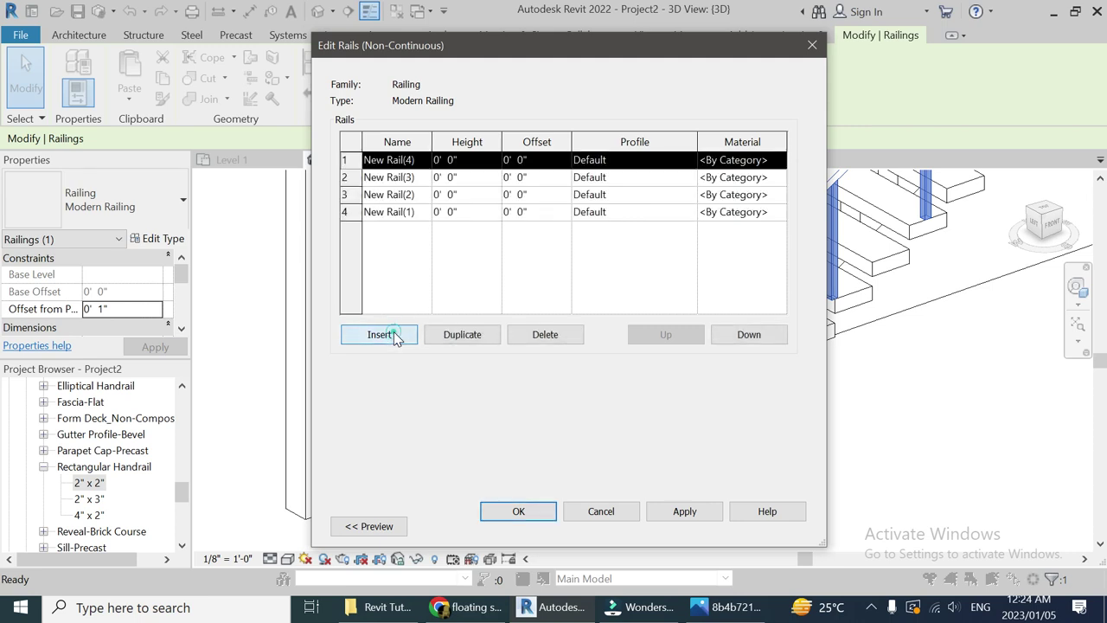
left_click(395, 332)
left_click(393, 334)
left_click(393, 333)
left_click(394, 334)
left_click(394, 334)
left_click(393, 334)
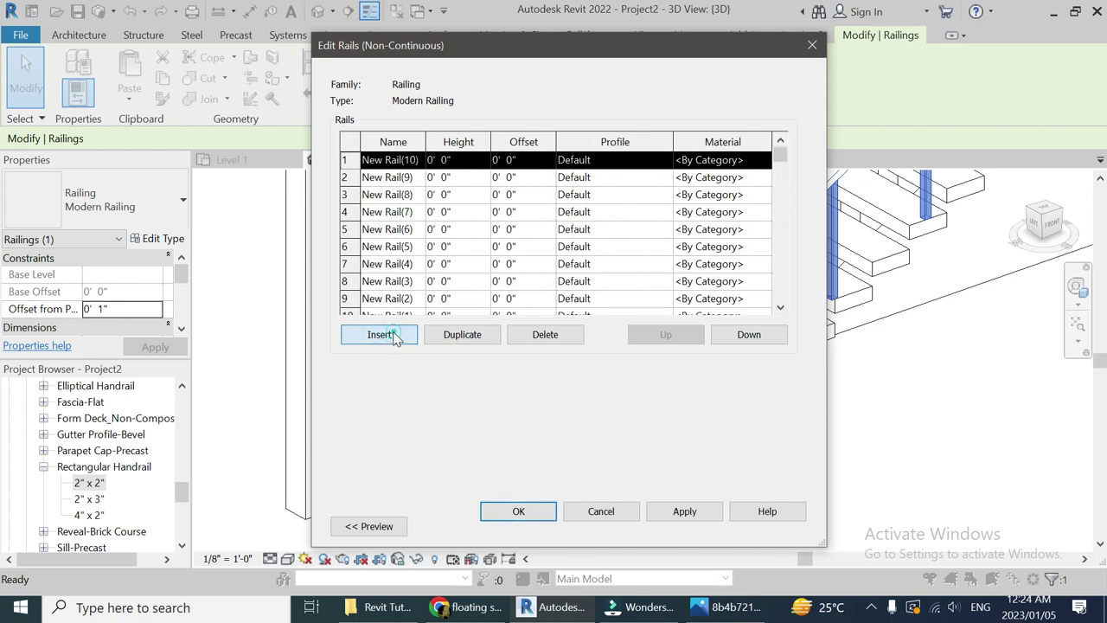
Give the first rail a height of 2' 9" and the Circular Handrail : 1" profile, and accept the railing type changes.
left_click(406, 160)
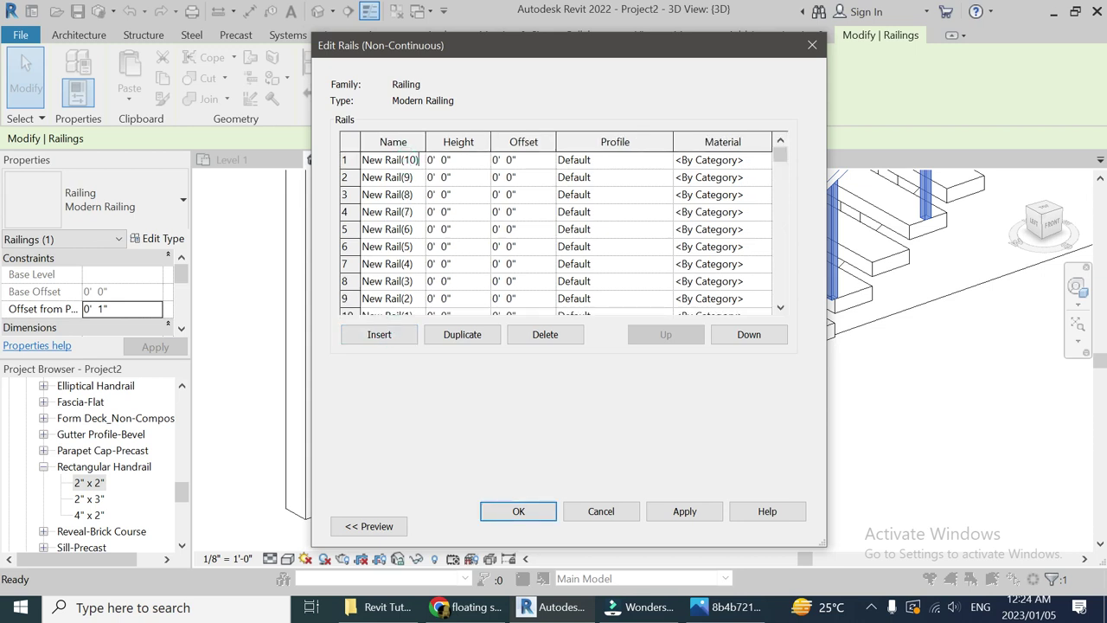
left_click(467, 160)
type("2'9")
key("Tab")
left_click(667, 160)
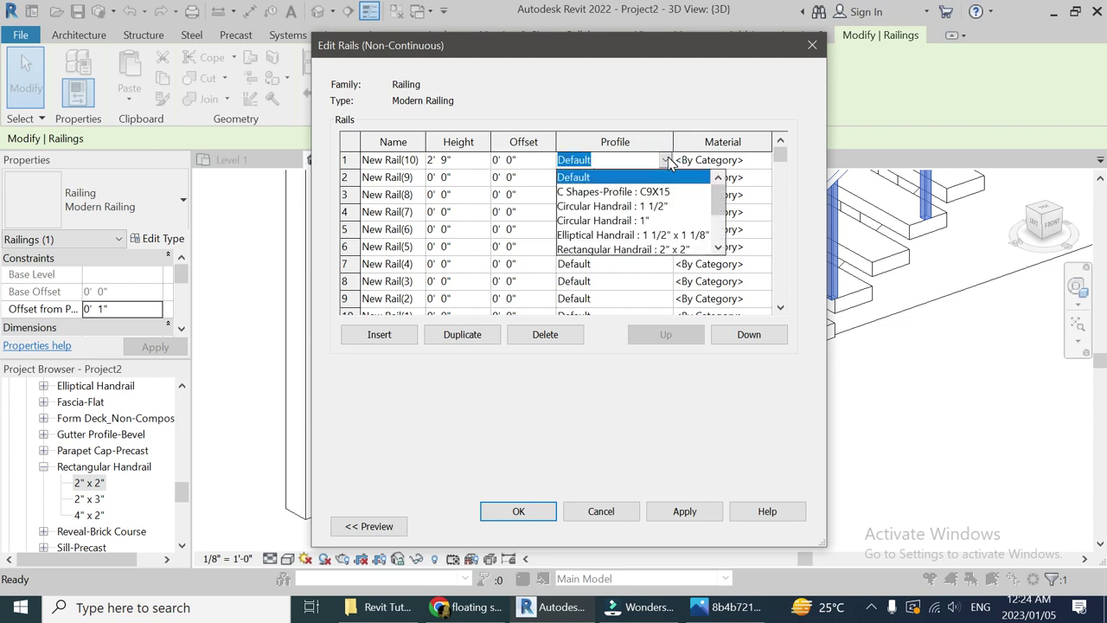
left_click(630, 221)
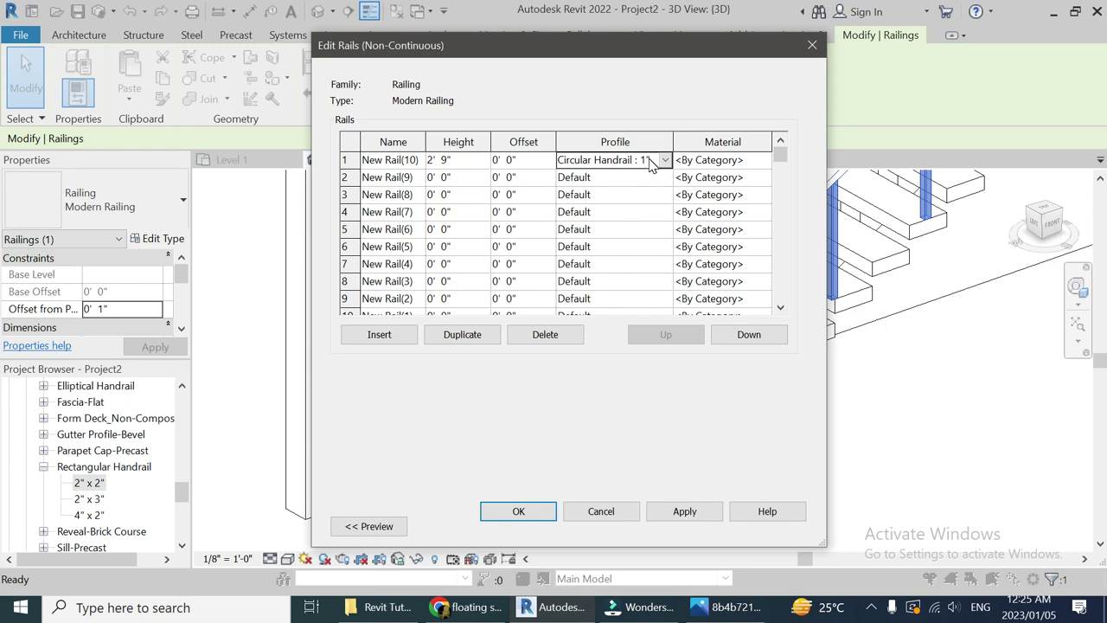
left_click(520, 513)
left_click(524, 526)
left_click(523, 521)
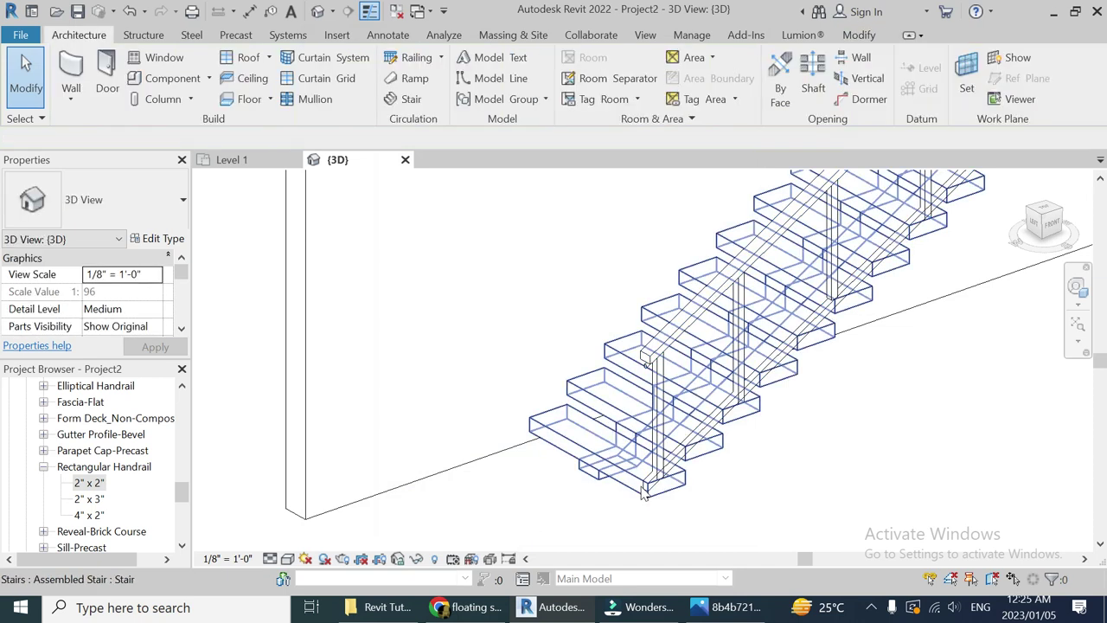
Duplicate the 1" type of the Circular Handrail profile family and name the copy 1/16".
scroll(69, 480, "down", 3)
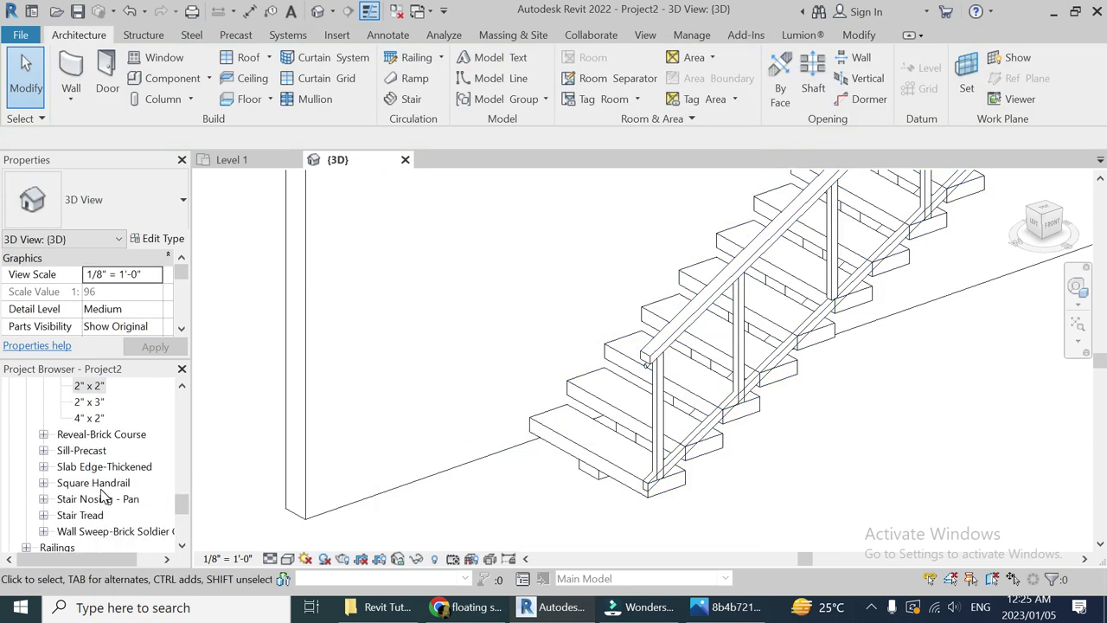
scroll(102, 495, "down", 3)
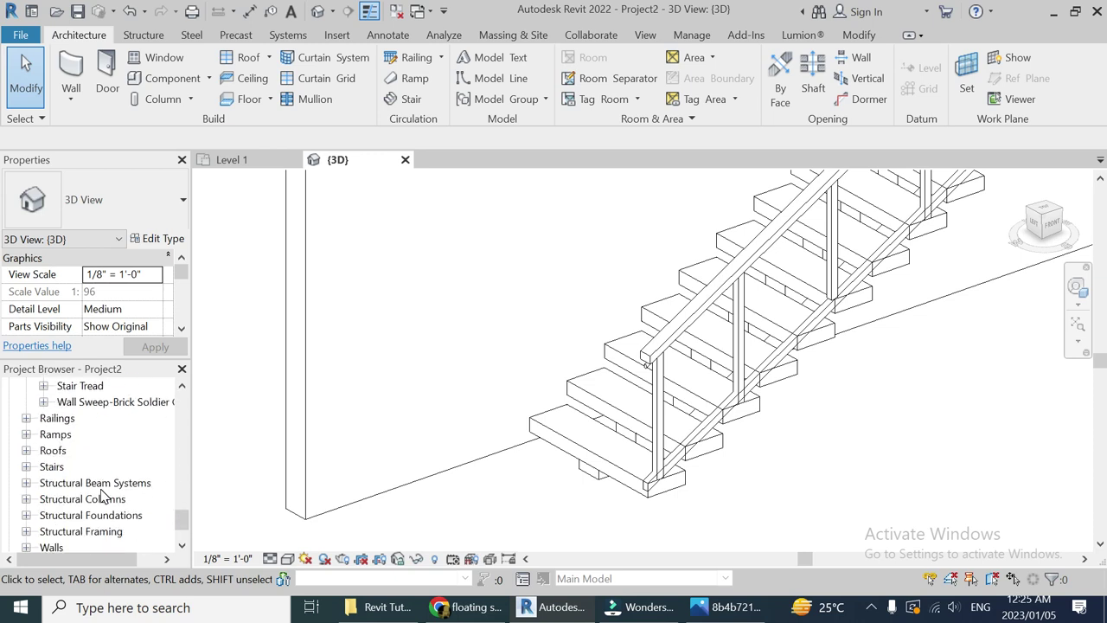
scroll(101, 495, "up", 6)
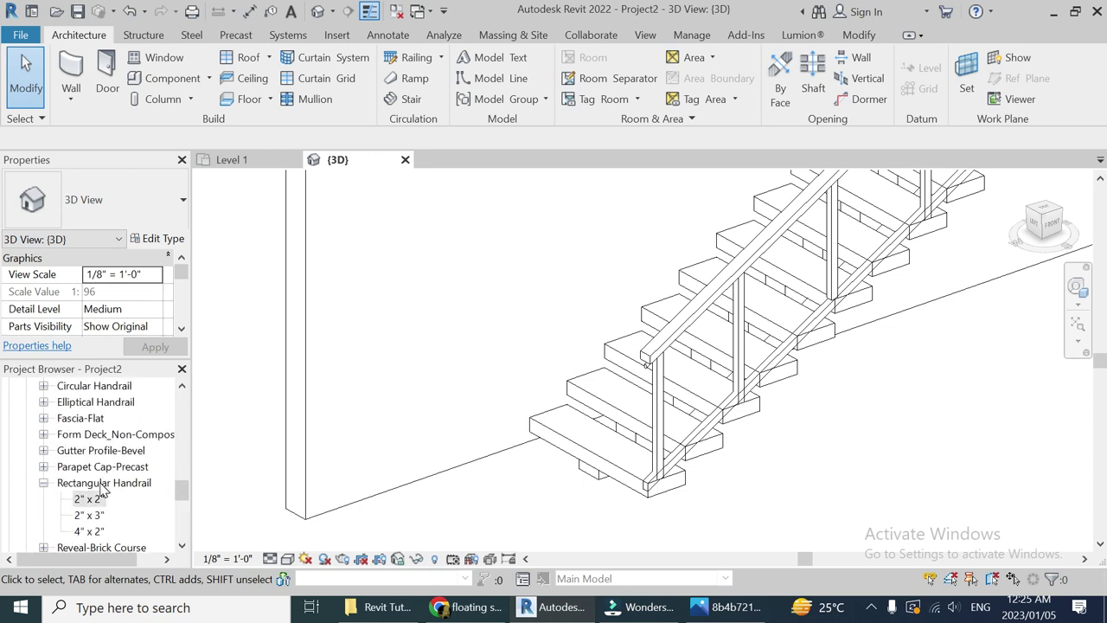
scroll(101, 490, "up", 2)
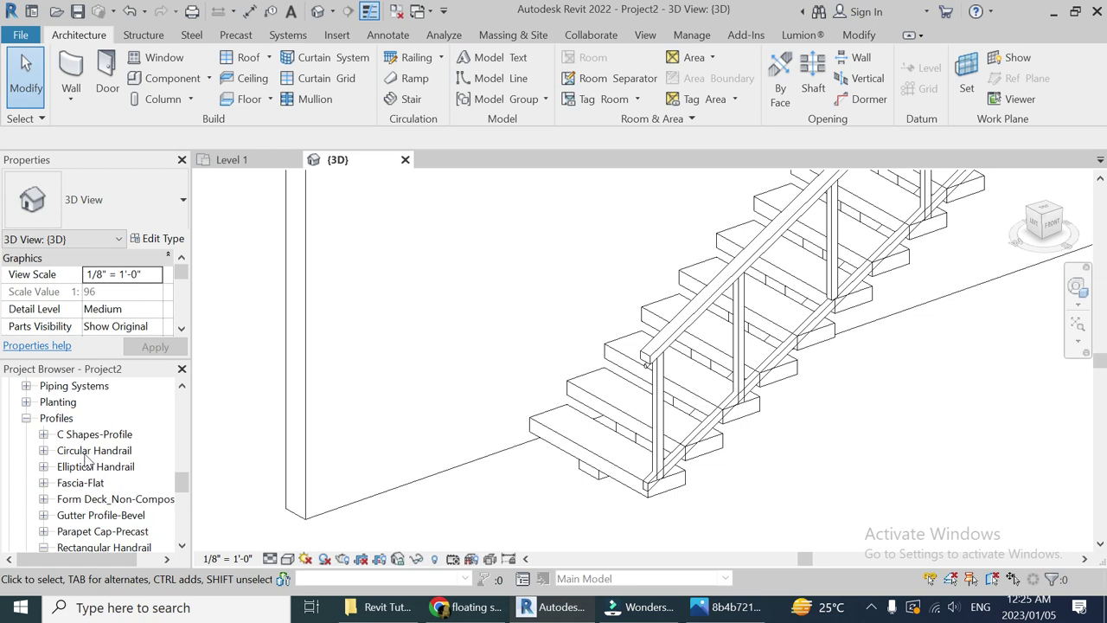
left_click(43, 450)
double_click(79, 481)
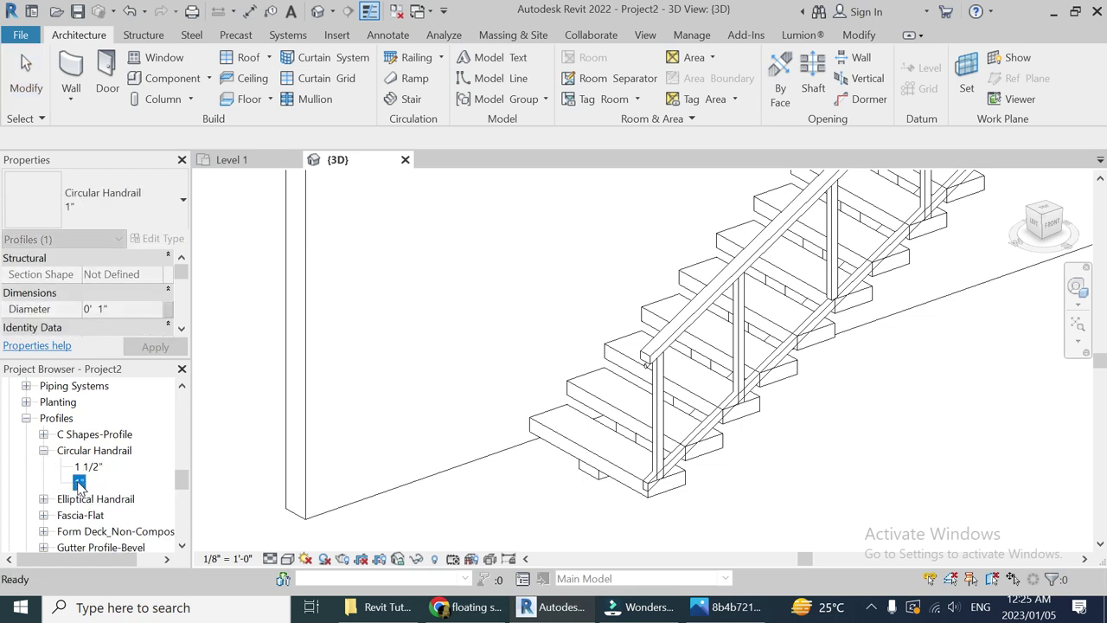
left_click(729, 105)
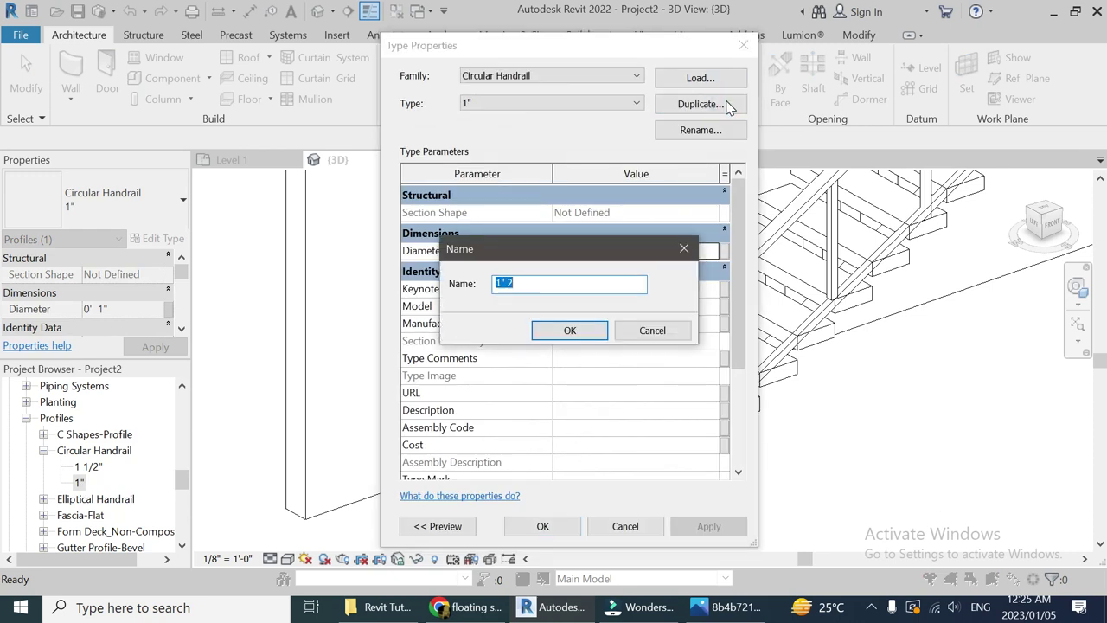
type("1/")
type("1")
type("\"")
key("Return")
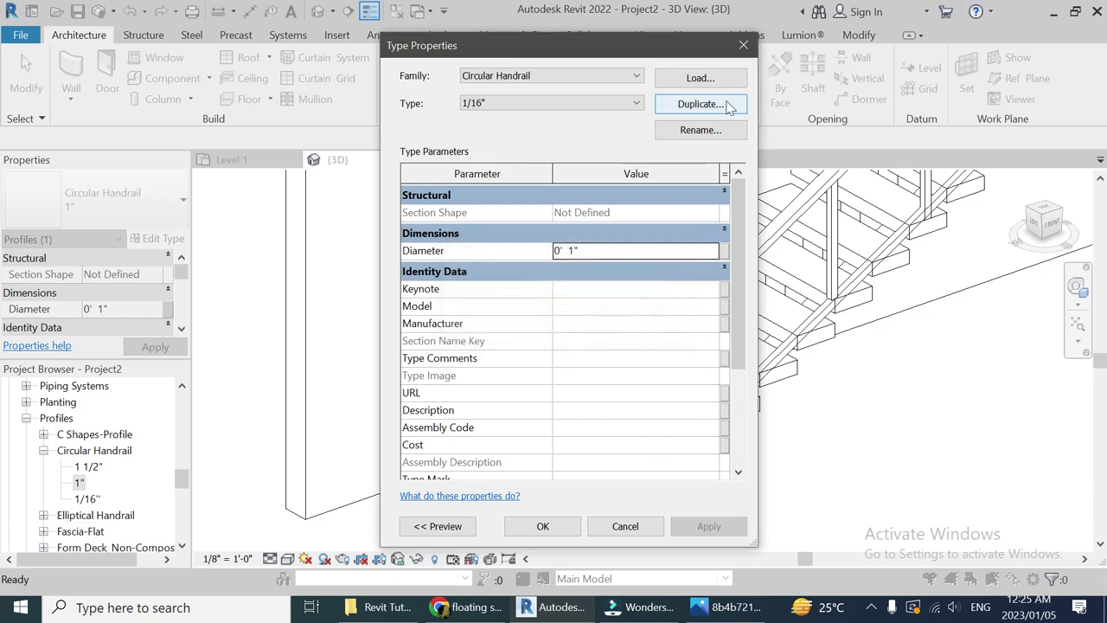
Set the diameter of the 1/16" circular handrail profile to 1/16" and accept the type properties.
left_click(626, 273)
left_click(626, 250)
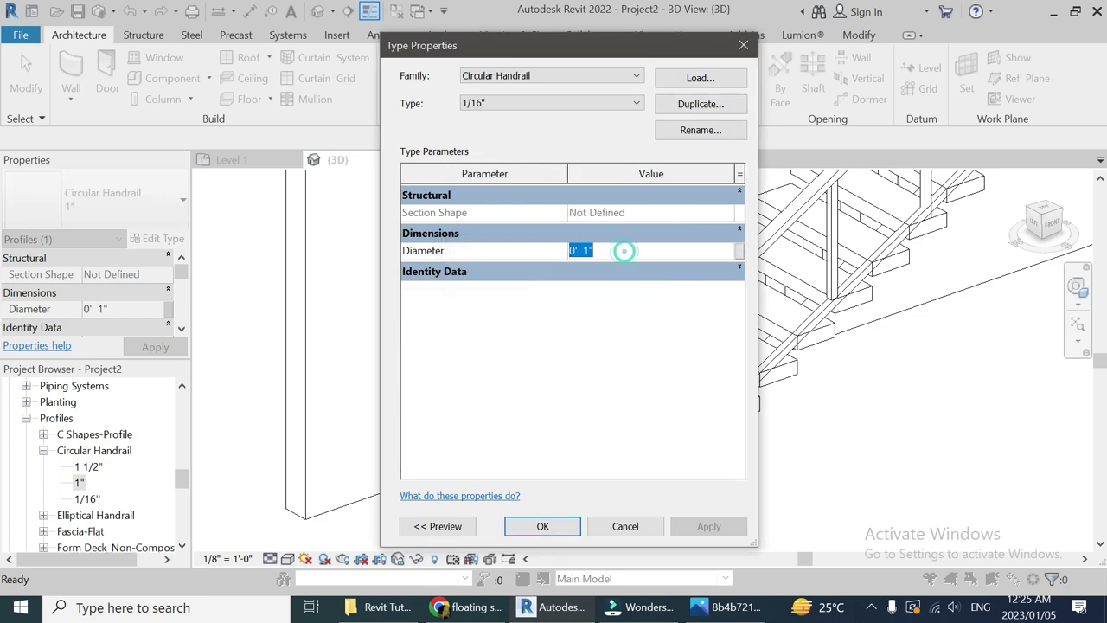
type("1/16")
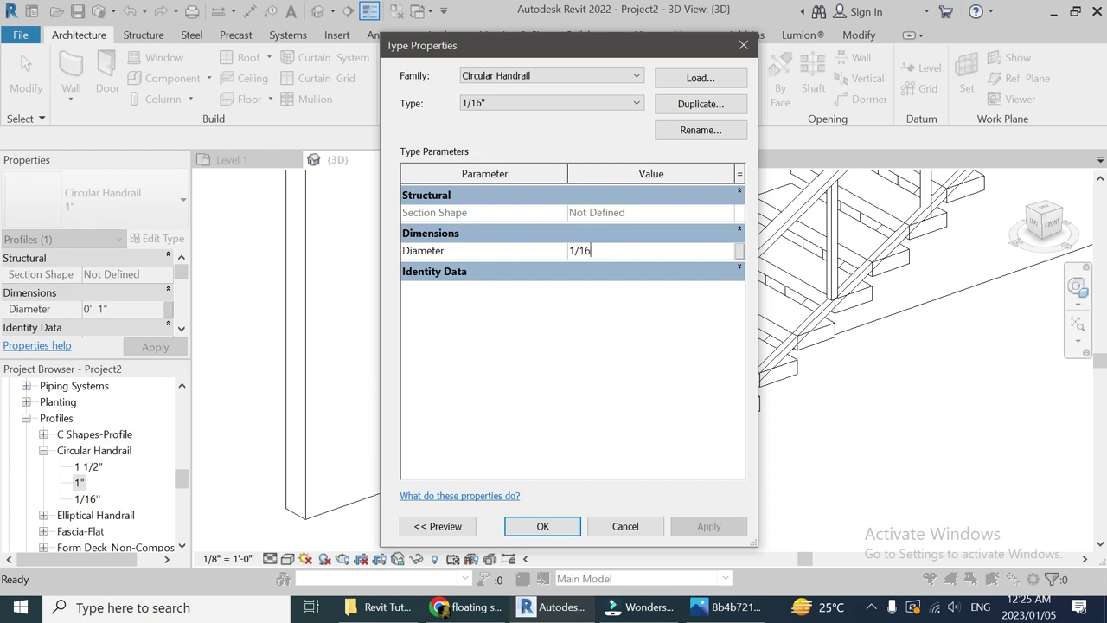
type("\"")
key("Return")
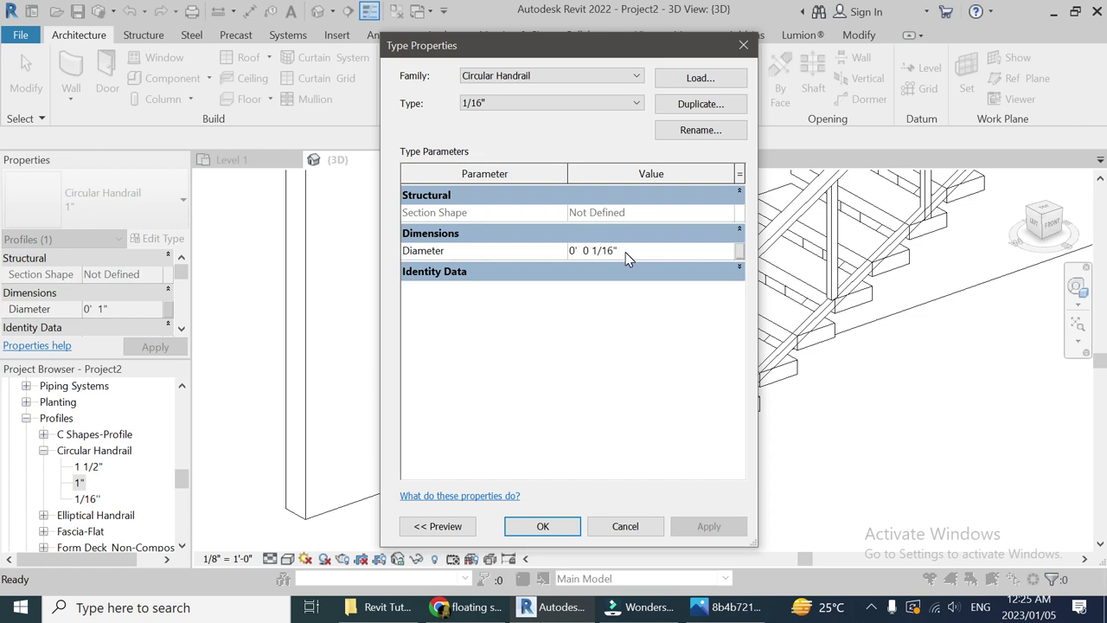
left_click(542, 526)
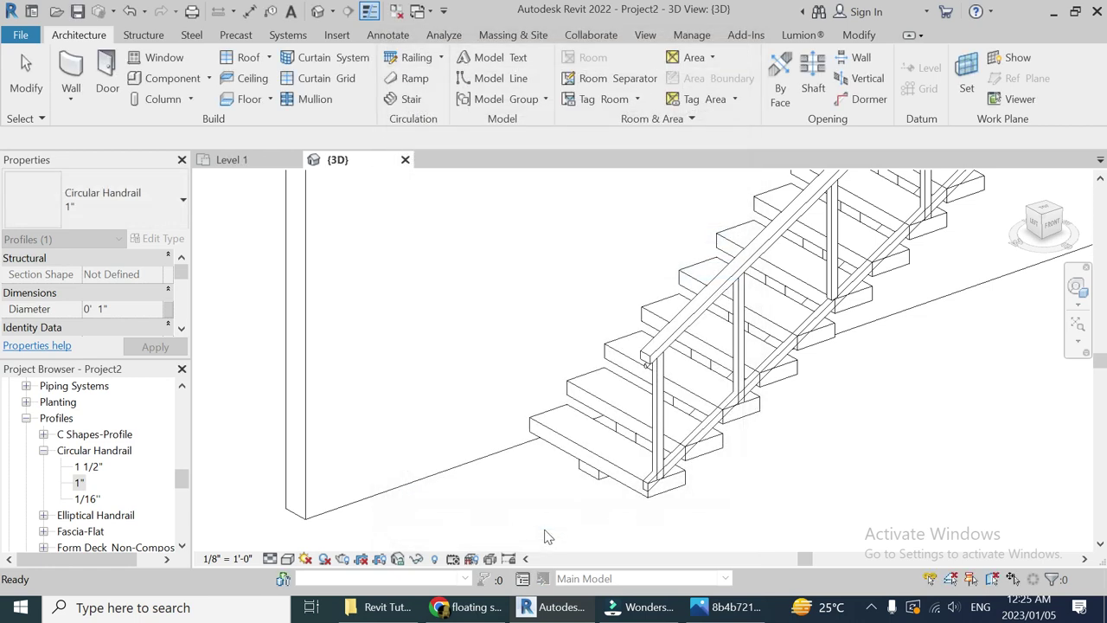
Assign the Circular Handrail : 1/16" profile to all ten non-continuous rails of the stair's Modern Railing type.
left_click(678, 340)
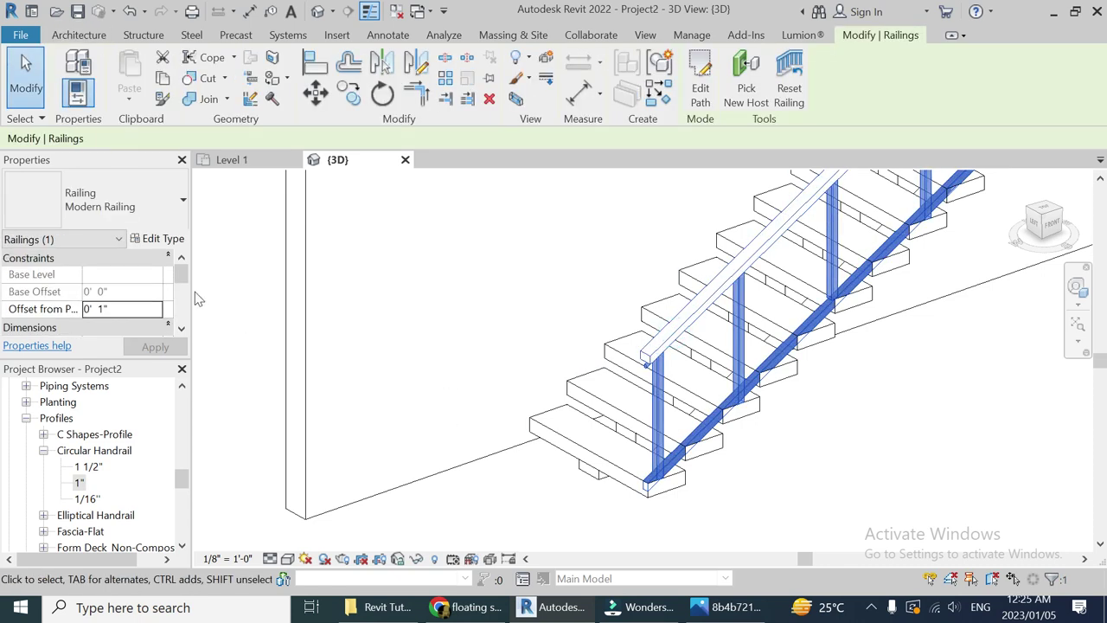
left_click(164, 239)
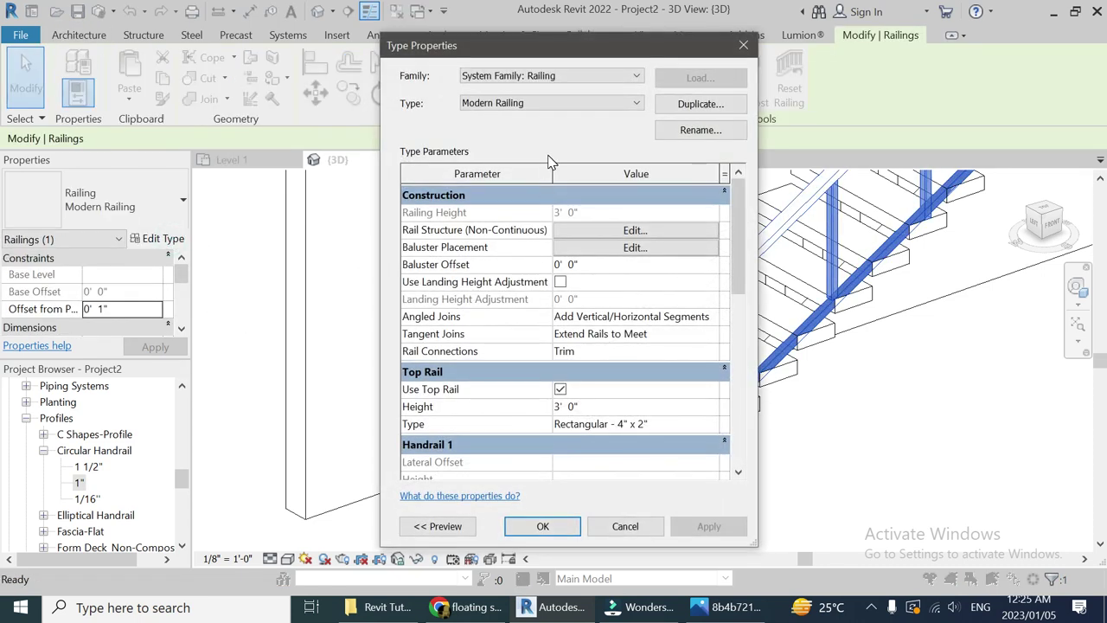
left_click(589, 232)
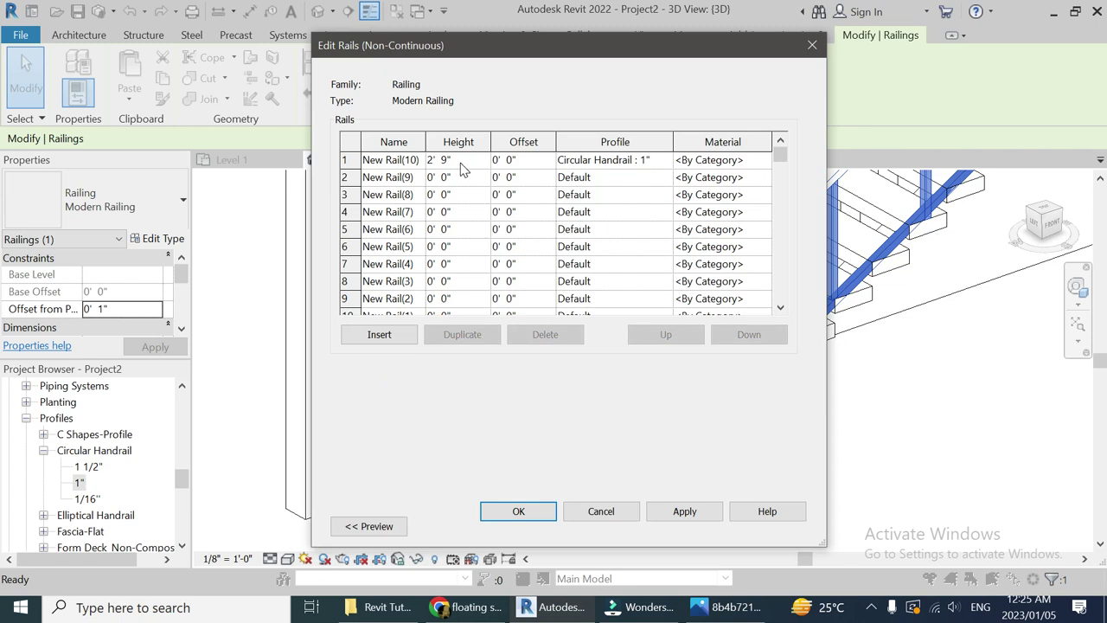
left_click(664, 160)
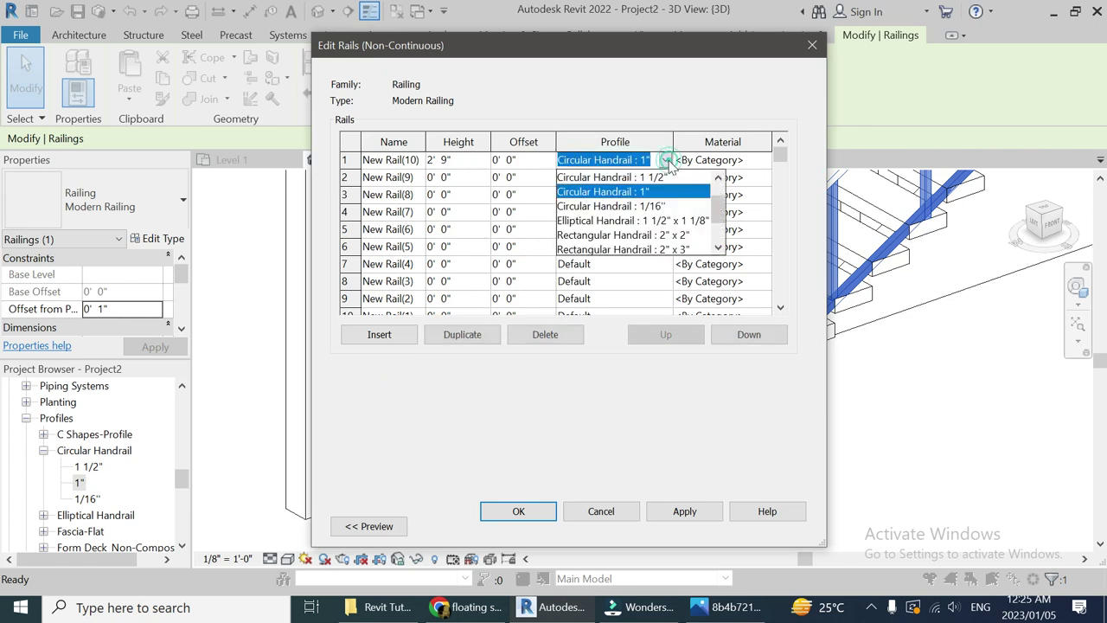
left_click(659, 206)
left_click(663, 178)
left_click(664, 177)
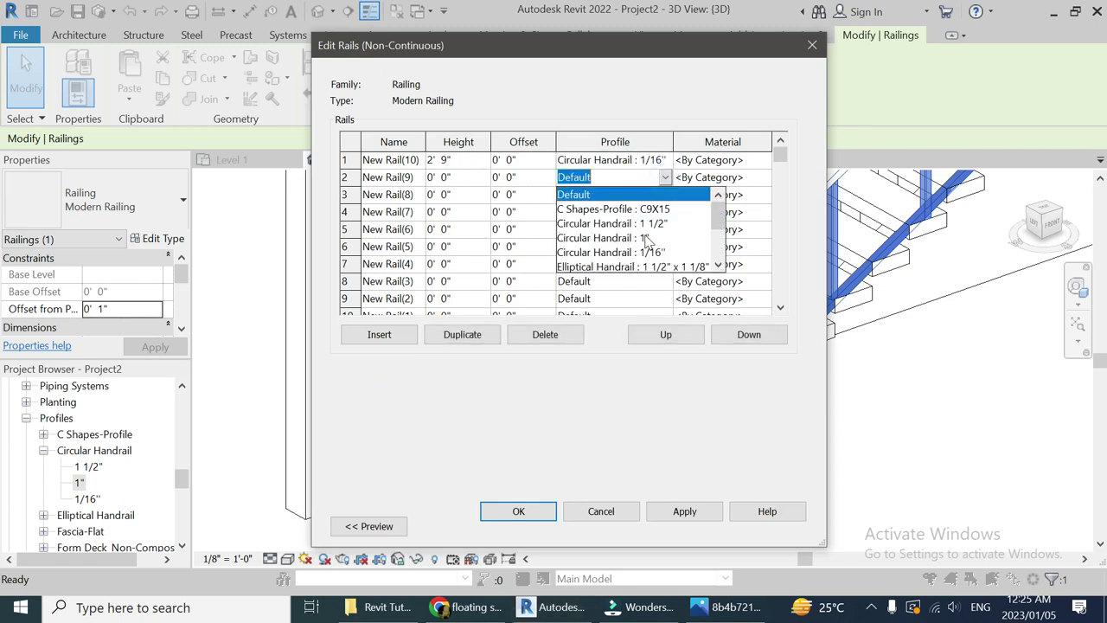
left_click(647, 252)
left_click(664, 195)
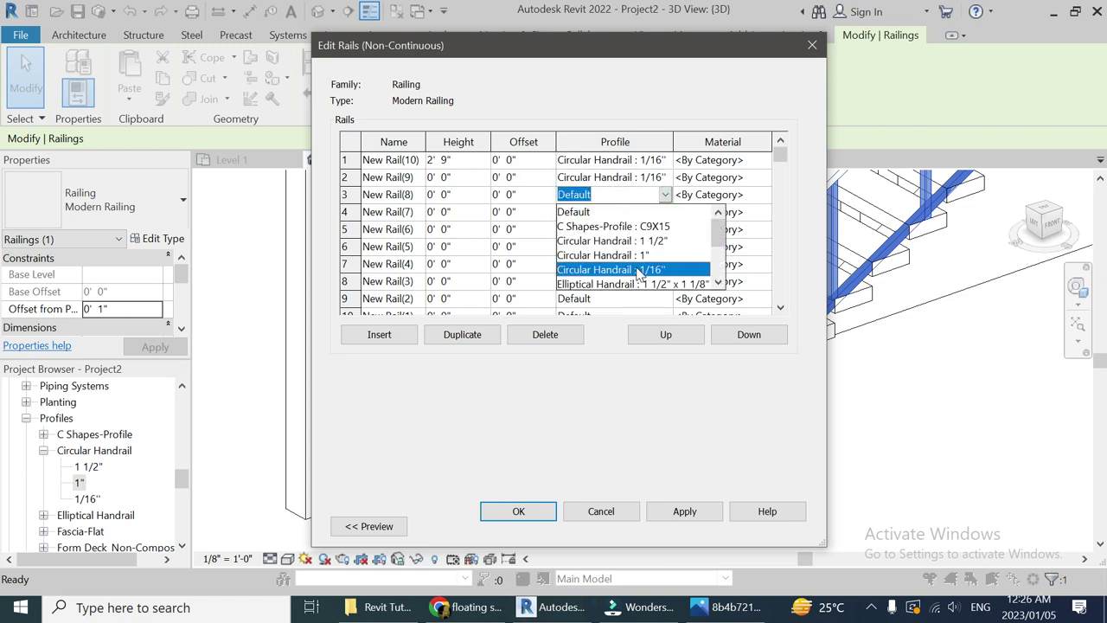
left_click(645, 269)
left_click(664, 212)
left_click(640, 287)
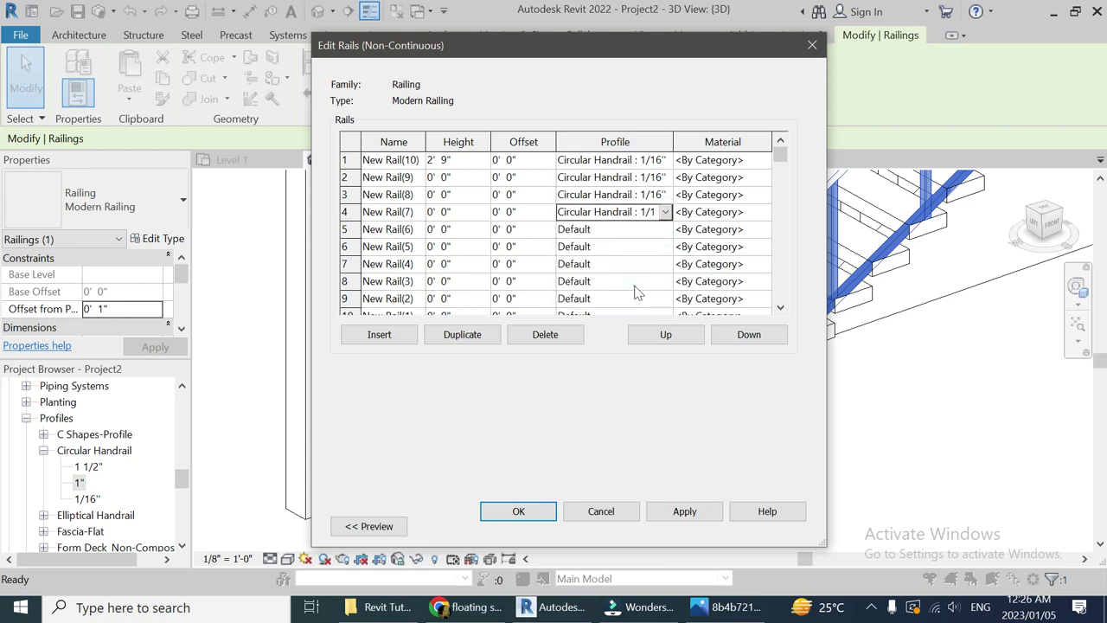
left_click(664, 229)
left_click(630, 304)
left_click(664, 247)
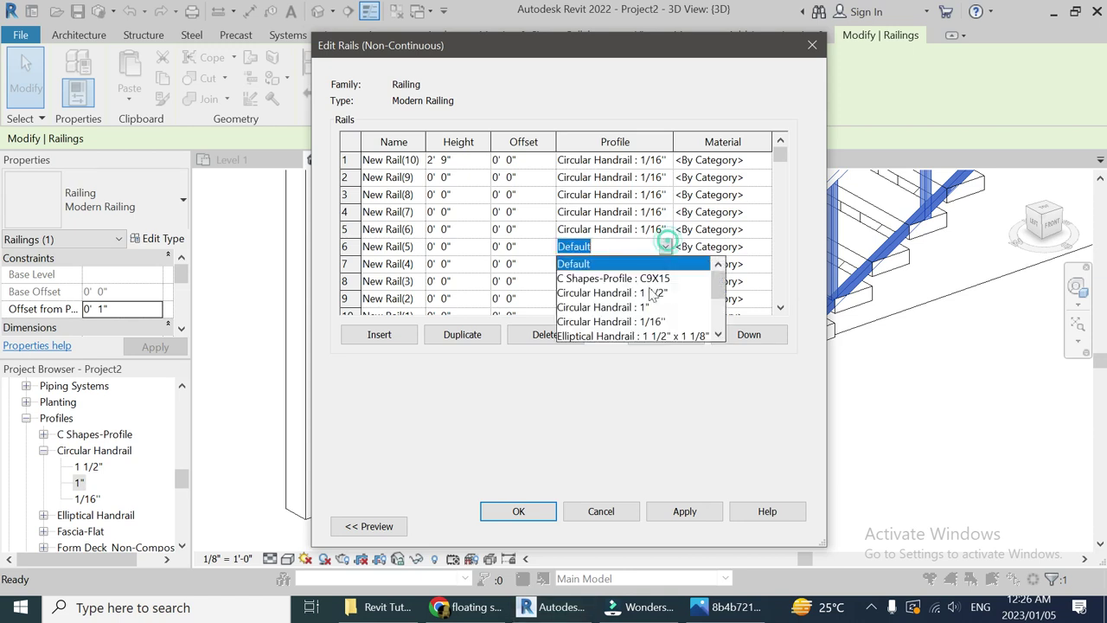
left_click(647, 321)
left_click(664, 263)
scroll(657, 290, "down", 1)
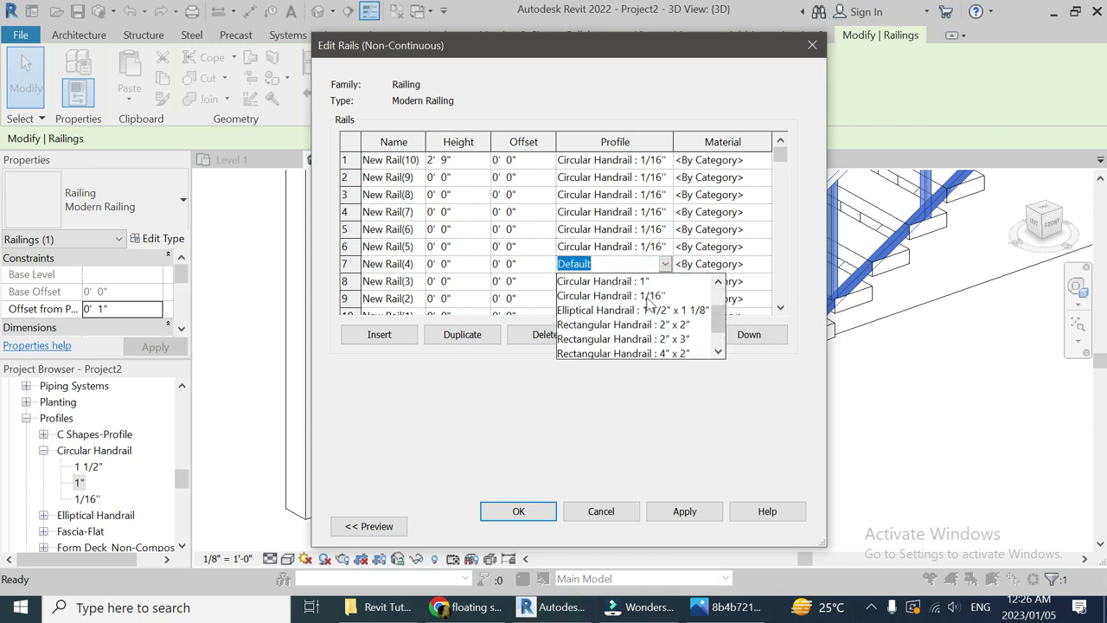
left_click(647, 295)
left_click(664, 281)
left_click(637, 355)
left_click(665, 299)
left_click(637, 373)
scroll(657, 294, "down", 1)
left_click(664, 282)
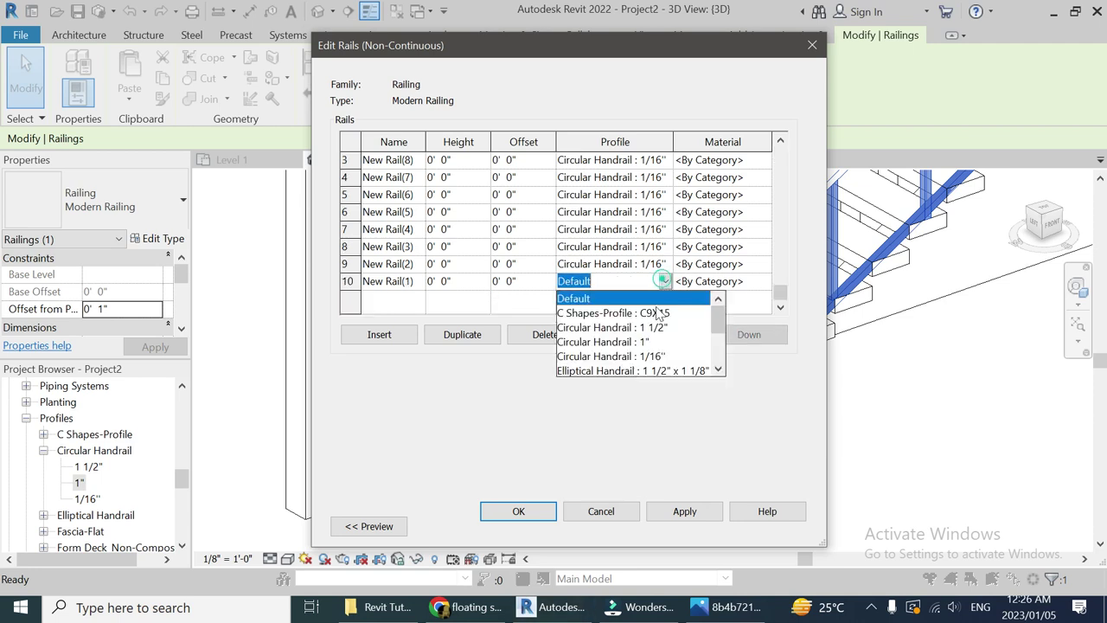
left_click(647, 355)
Set the heights of the second to fifth rails to 2' 6", 2' 3", 2' 0" and 1' 9".
scroll(441, 214, "up", 2)
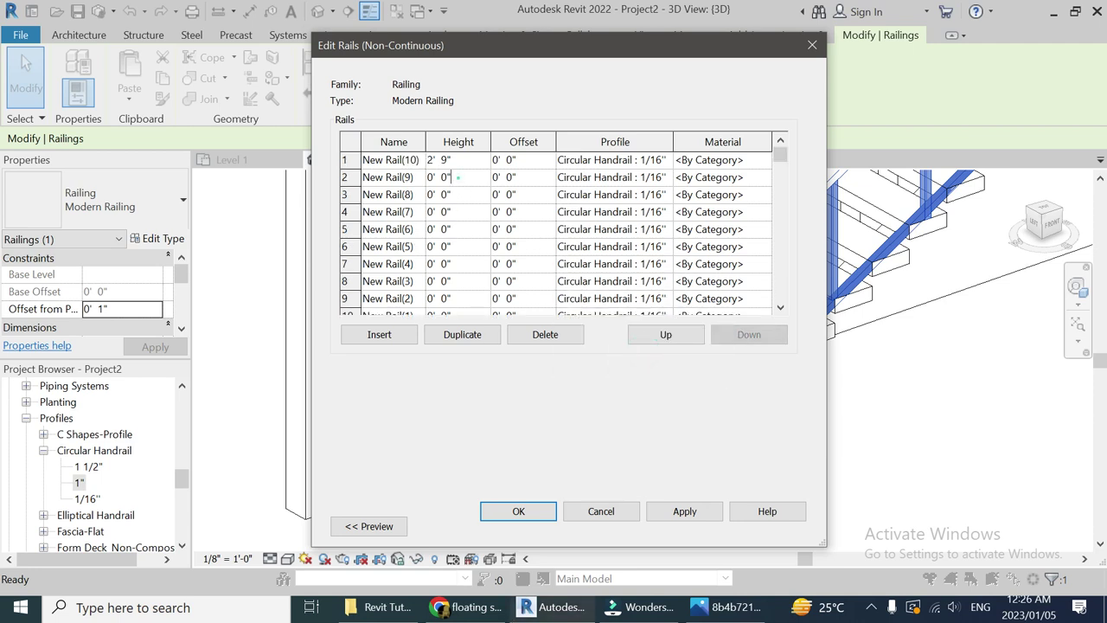
left_click(458, 178)
left_click_drag(456, 177, 428, 179)
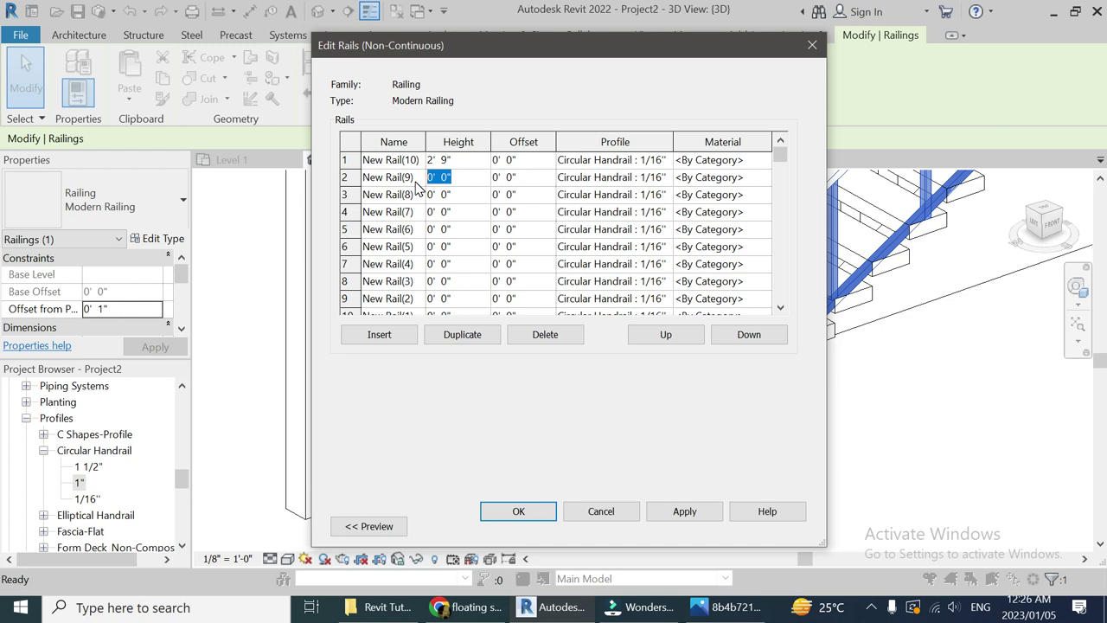
type("2'  6\"")
left_click(476, 192)
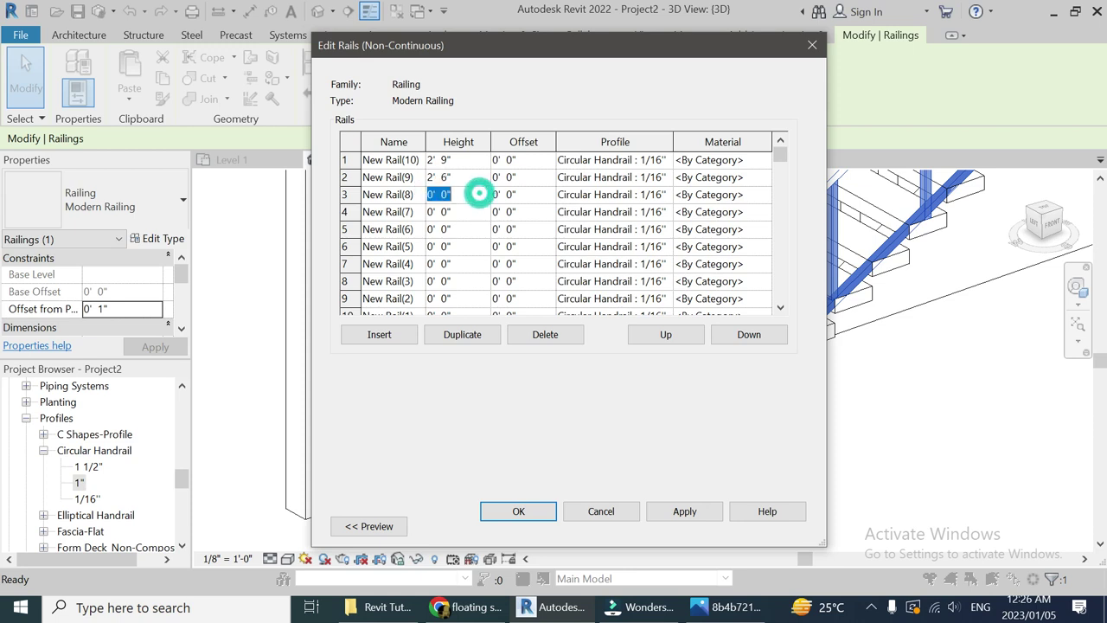
type("2")
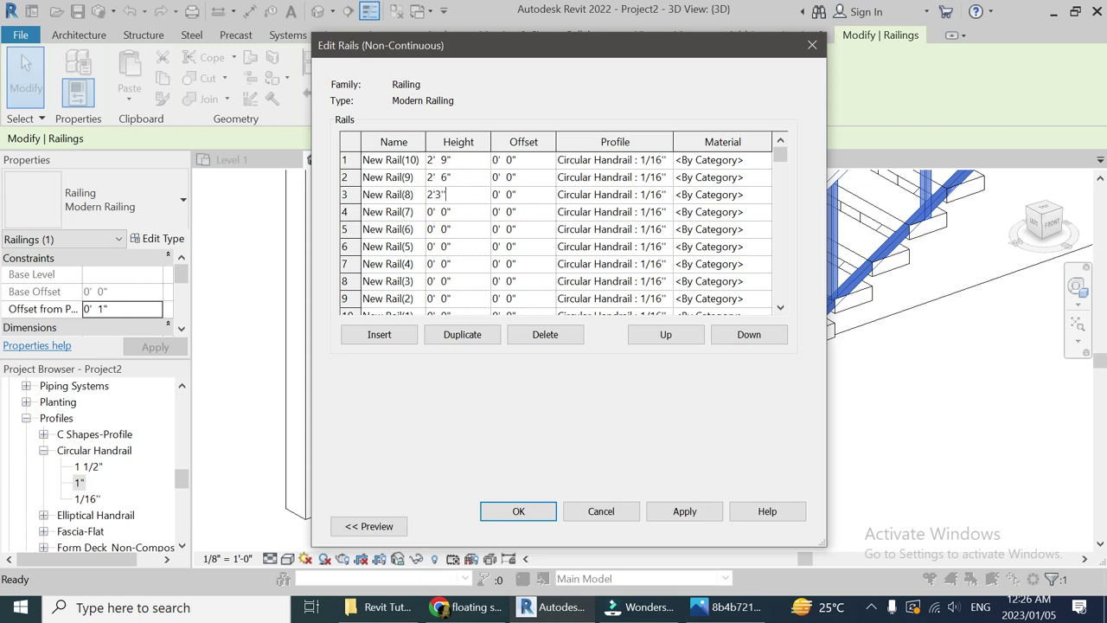
left_click(478, 212)
type("2")
key("Tab")
left_click(483, 227)
type("1'9")
key("Tab")
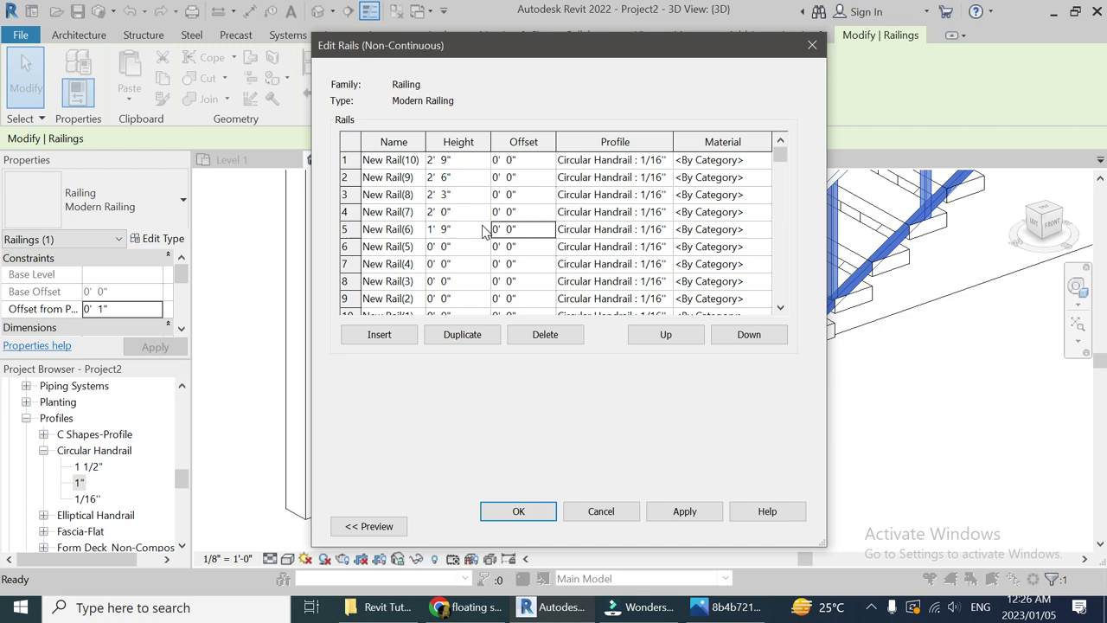
Set the heights of the sixth to tenth rails to 1' 6", 1' 3", 1' 0", 0' 9" and 0' 6".
left_click(478, 246)
type("1' 6")
key("Tab")
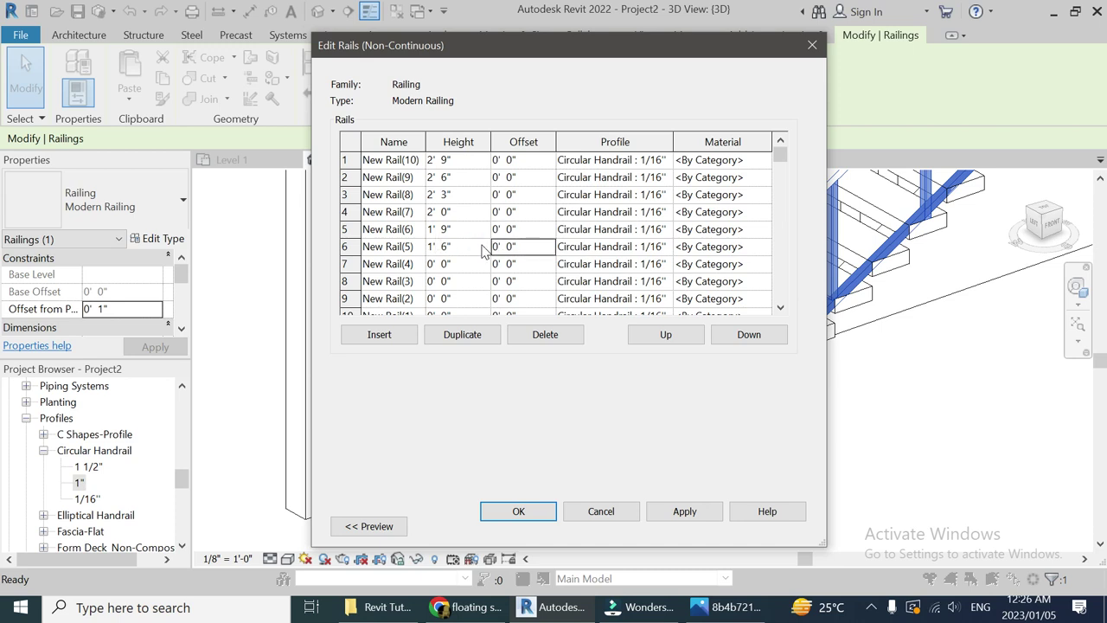
left_click(480, 263)
type("1' 3")
key("Tab")
left_click(472, 281)
type("1")
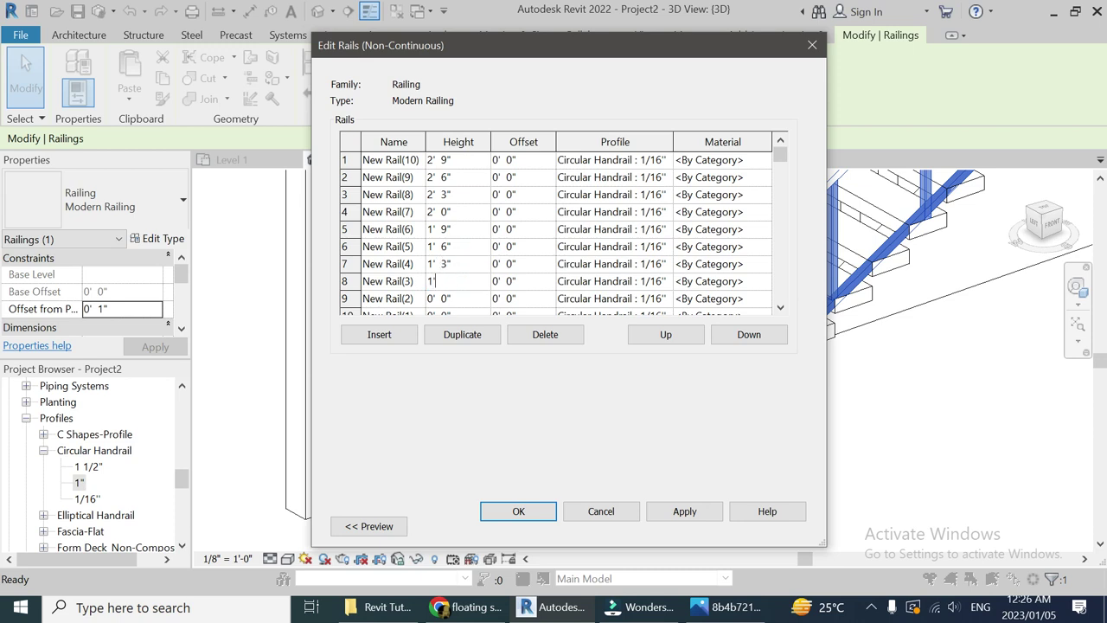
left_click(481, 298)
left_click(481, 298)
type("1")
key("Down")
left_click(475, 278)
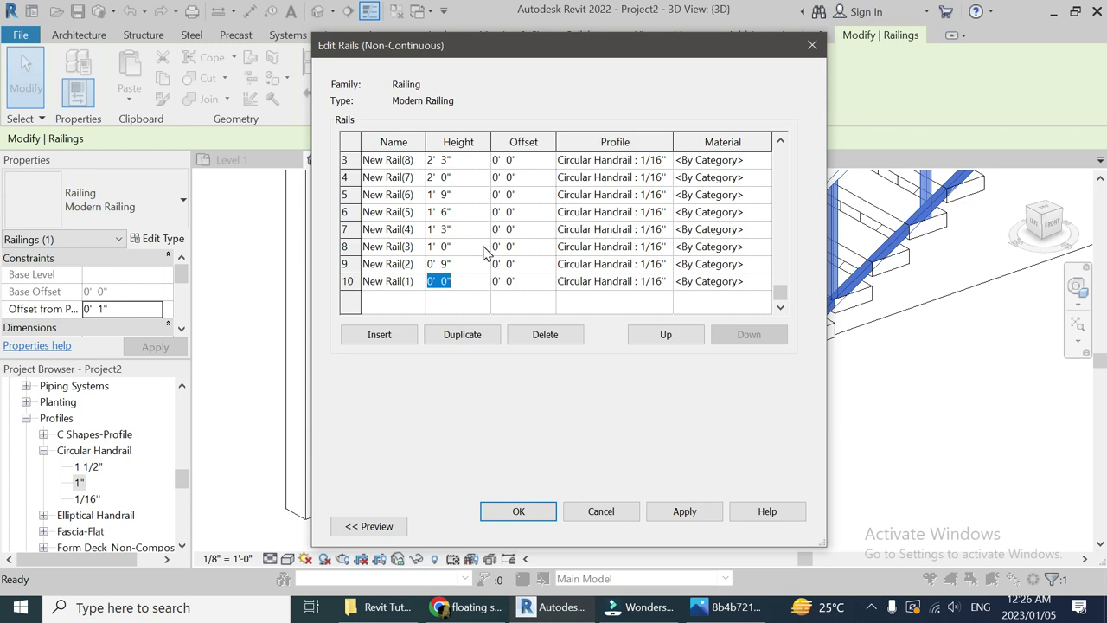
type("6")
key("Tab")
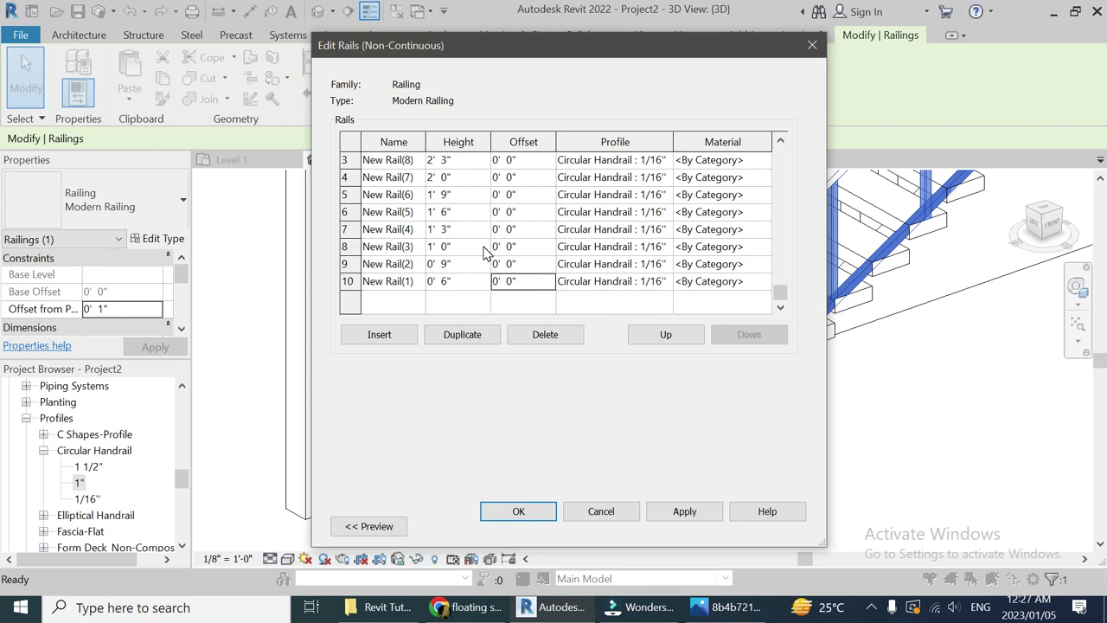
Check the rail layout against the reference photo and accept the rail structure and Modern Railing type changes.
left_click(722, 608)
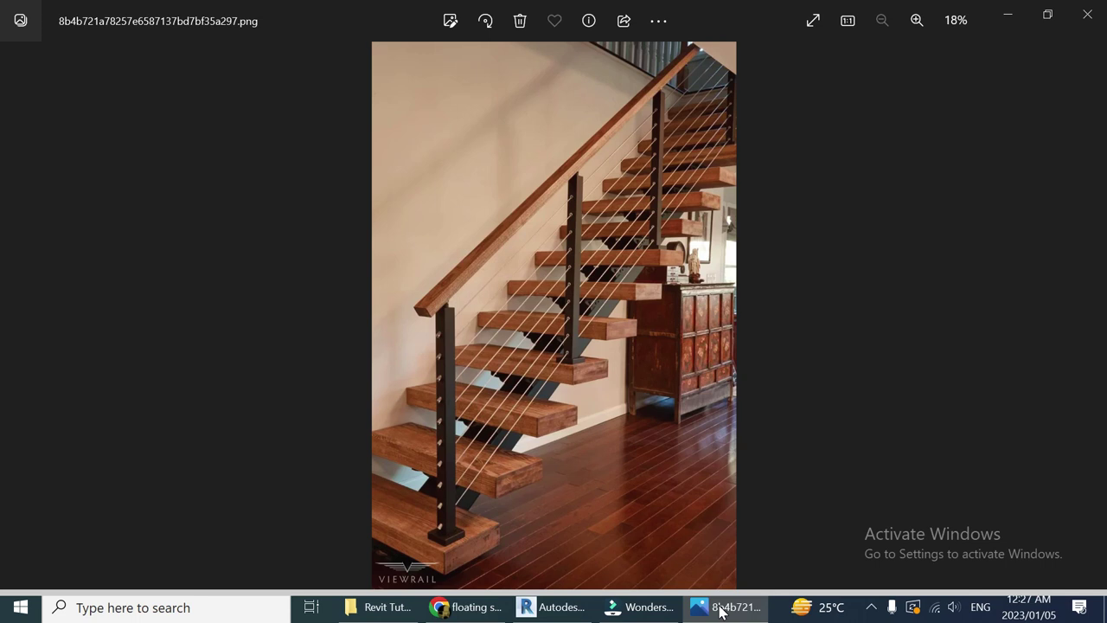
left_click(721, 610)
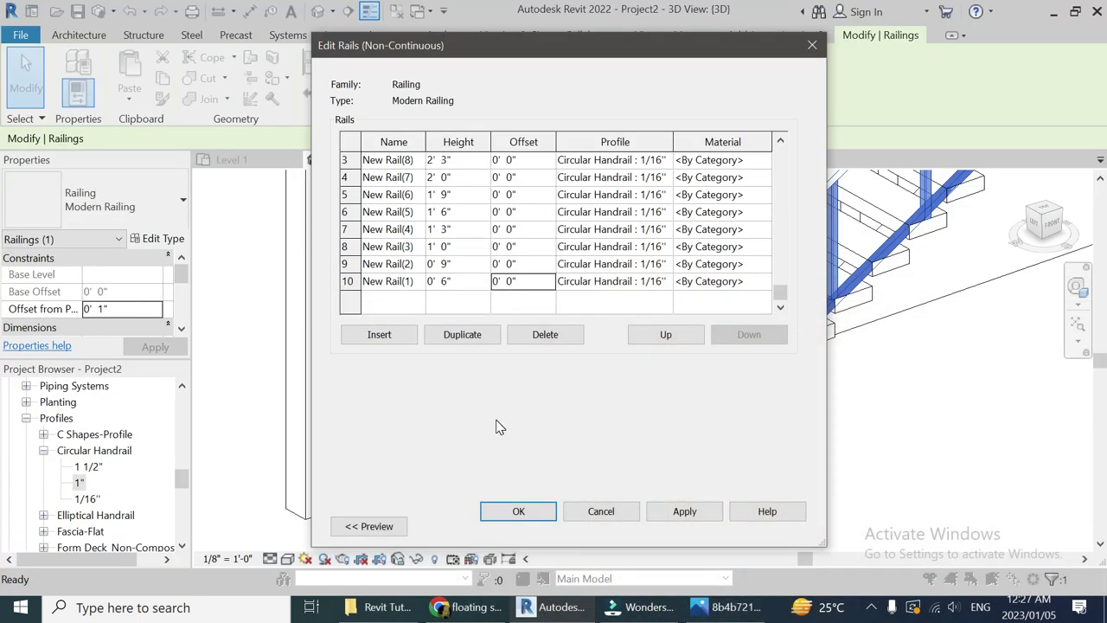
left_click(518, 514)
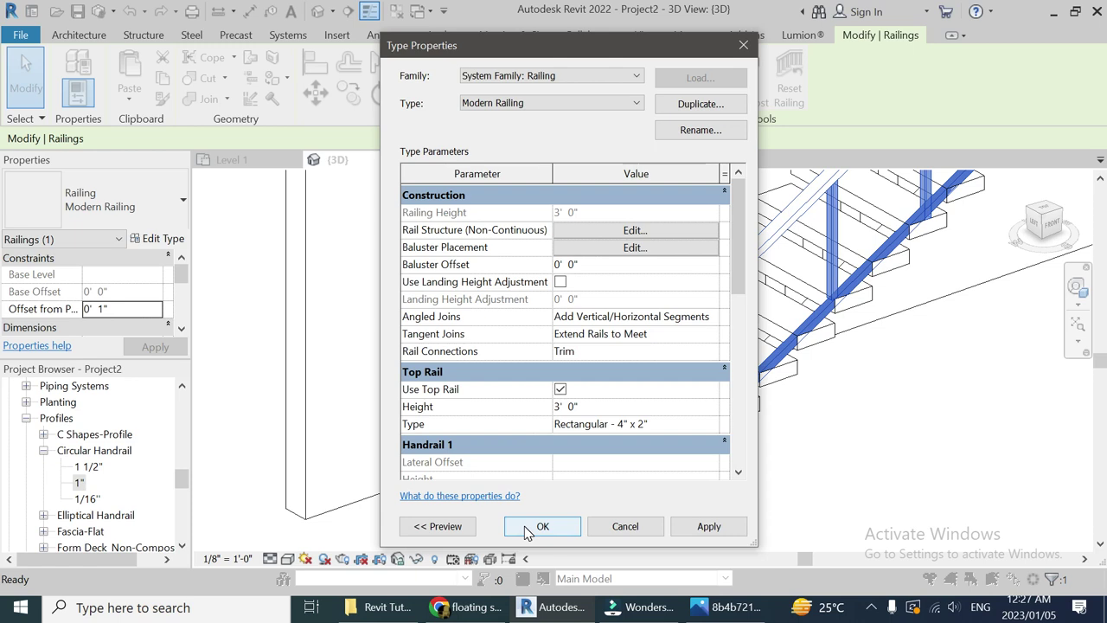
left_click(598, 231)
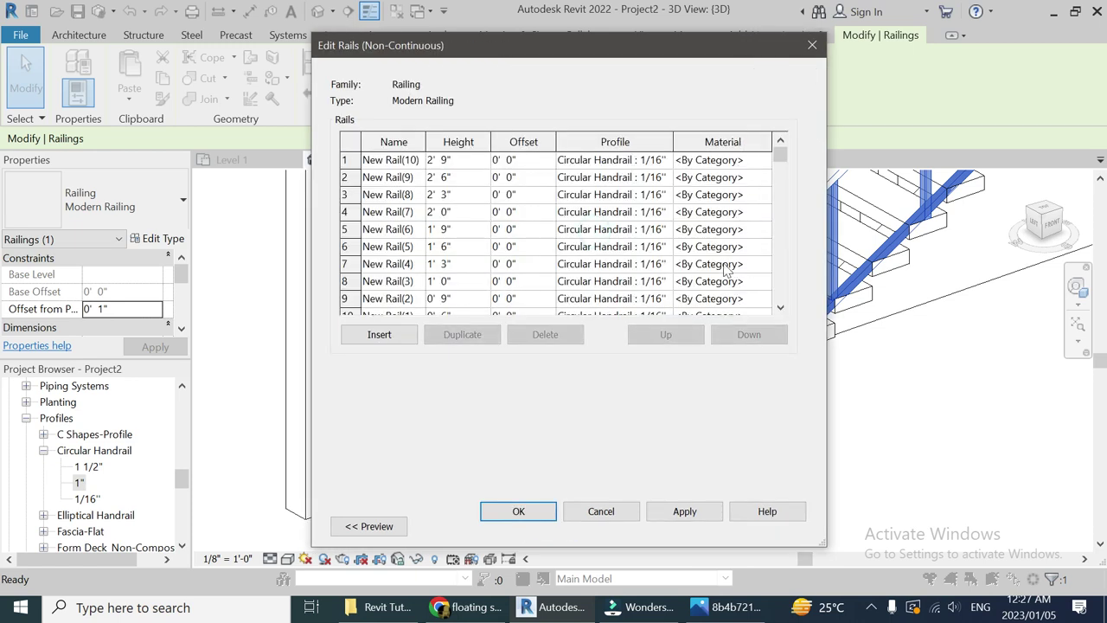
left_click(537, 510)
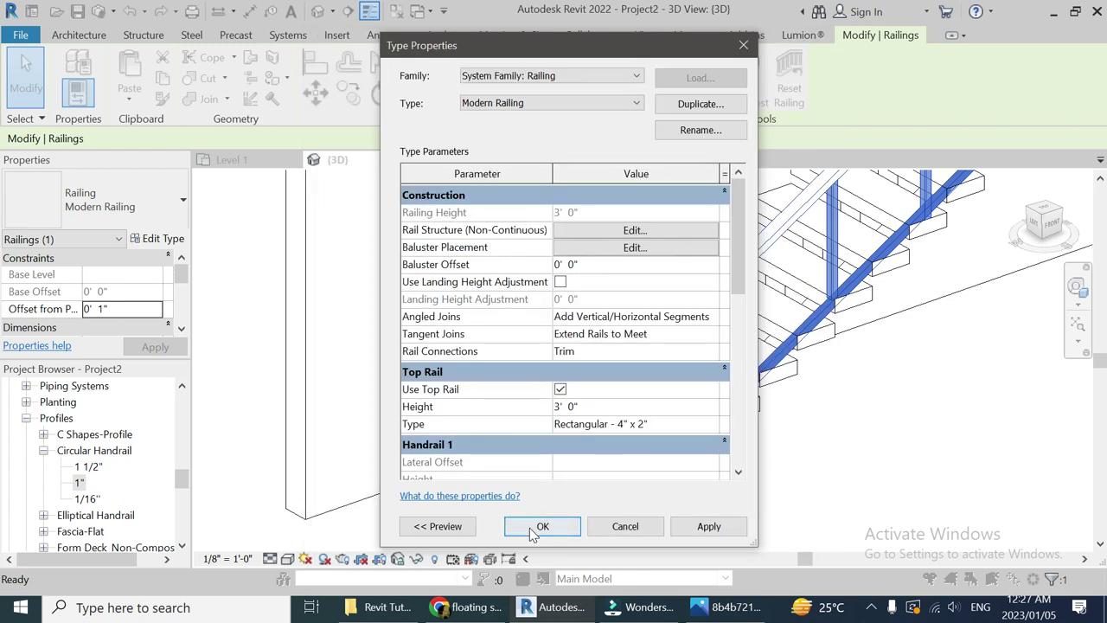
left_click(534, 525)
left_click(536, 523)
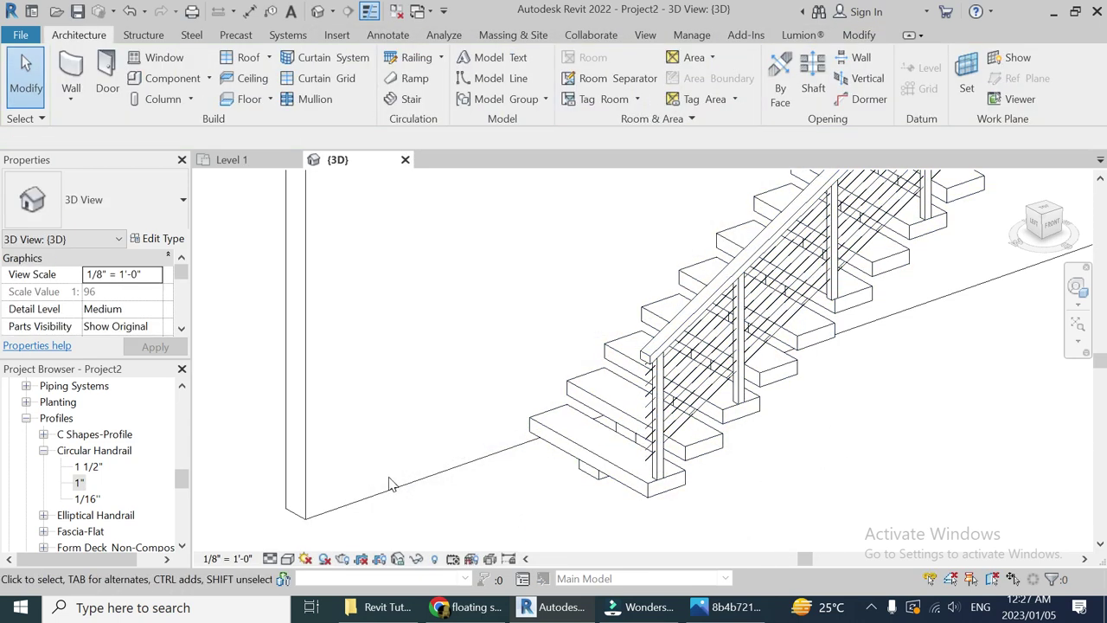
Examine the thin rails along the stair in the 3D view and compare them with the reference photo.
scroll(407, 482, "down", 2)
scroll(649, 447, "down", 2)
middle_click_drag(726, 457, 665, 408, "shift")
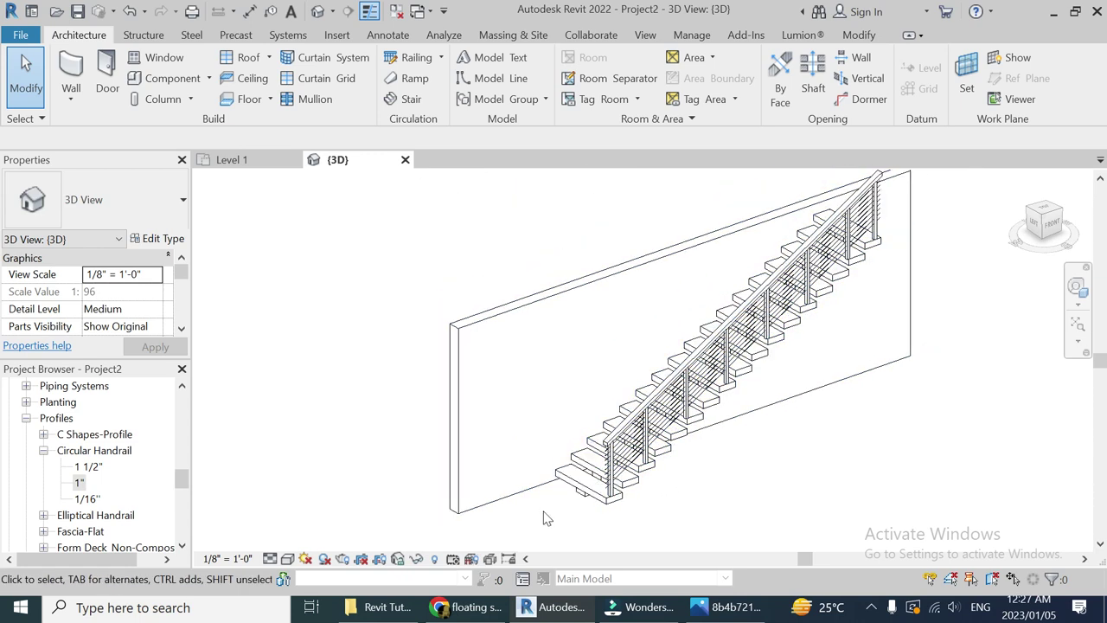
scroll(582, 507, "up", 4)
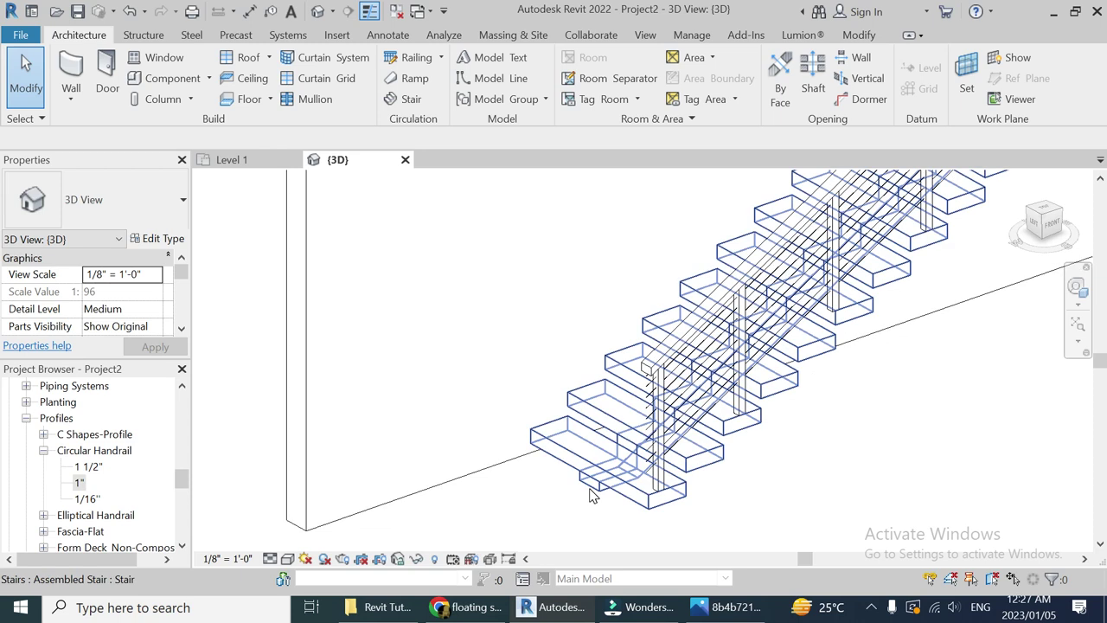
scroll(554, 514, "down", 1)
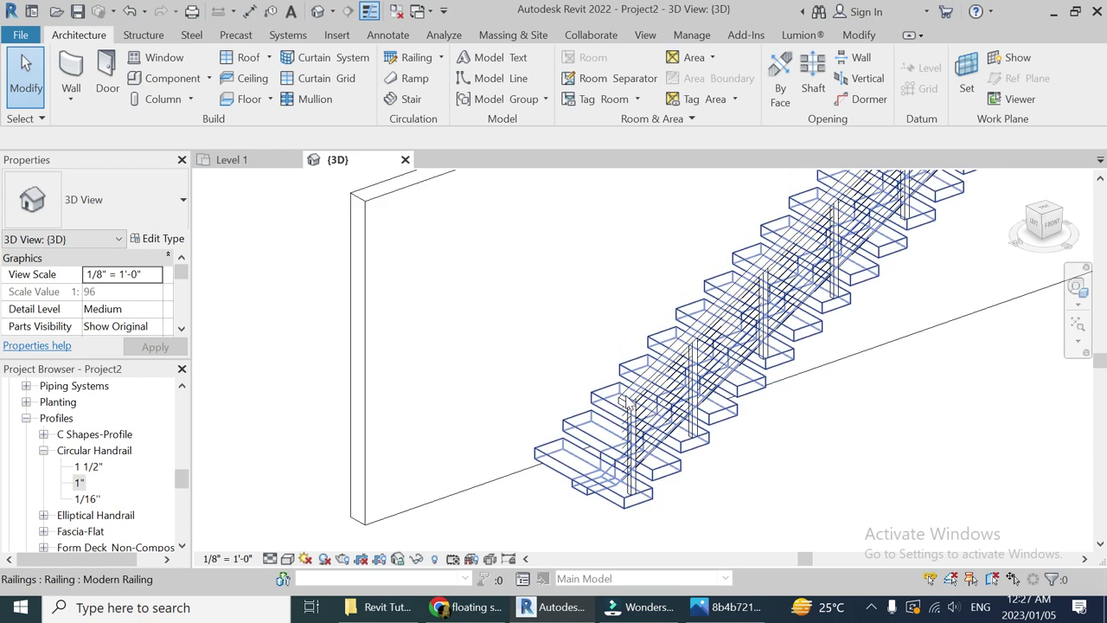
left_click(714, 610)
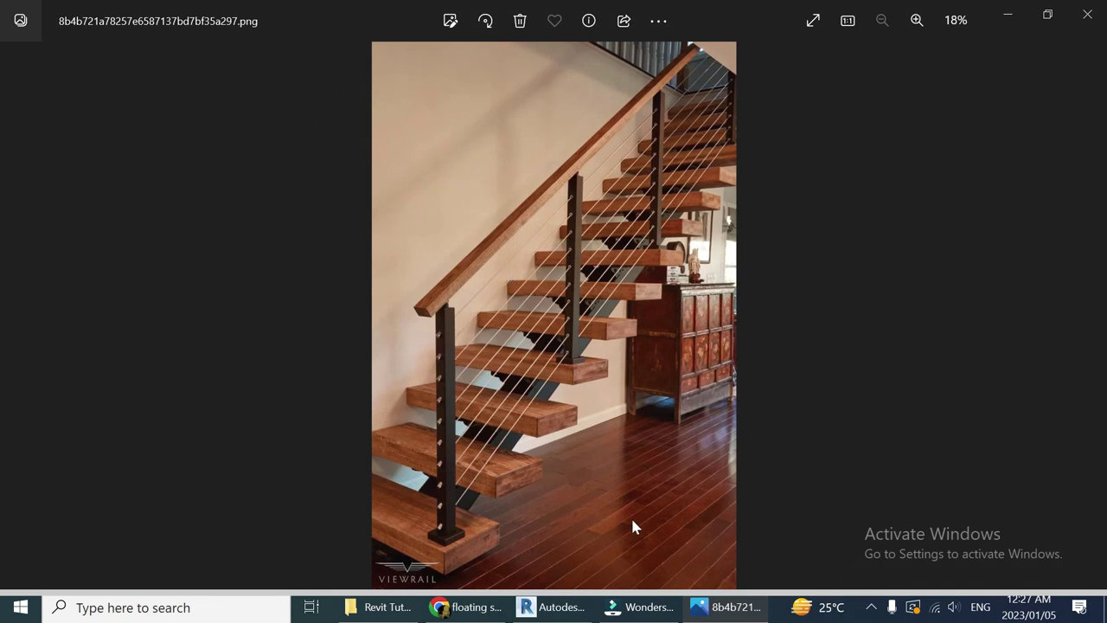
left_click(554, 619)
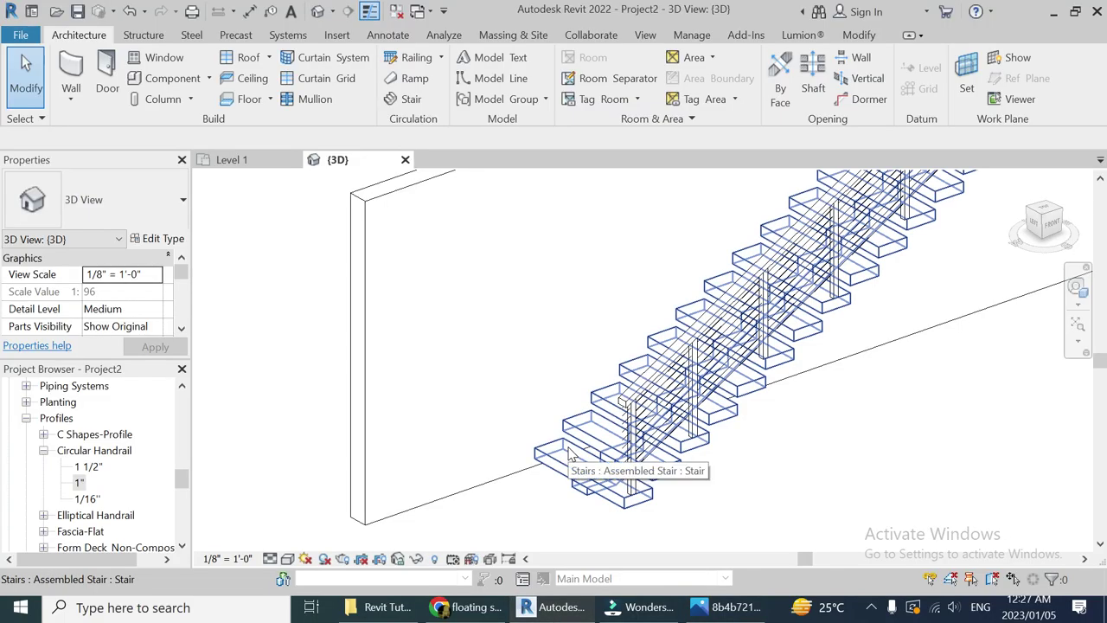